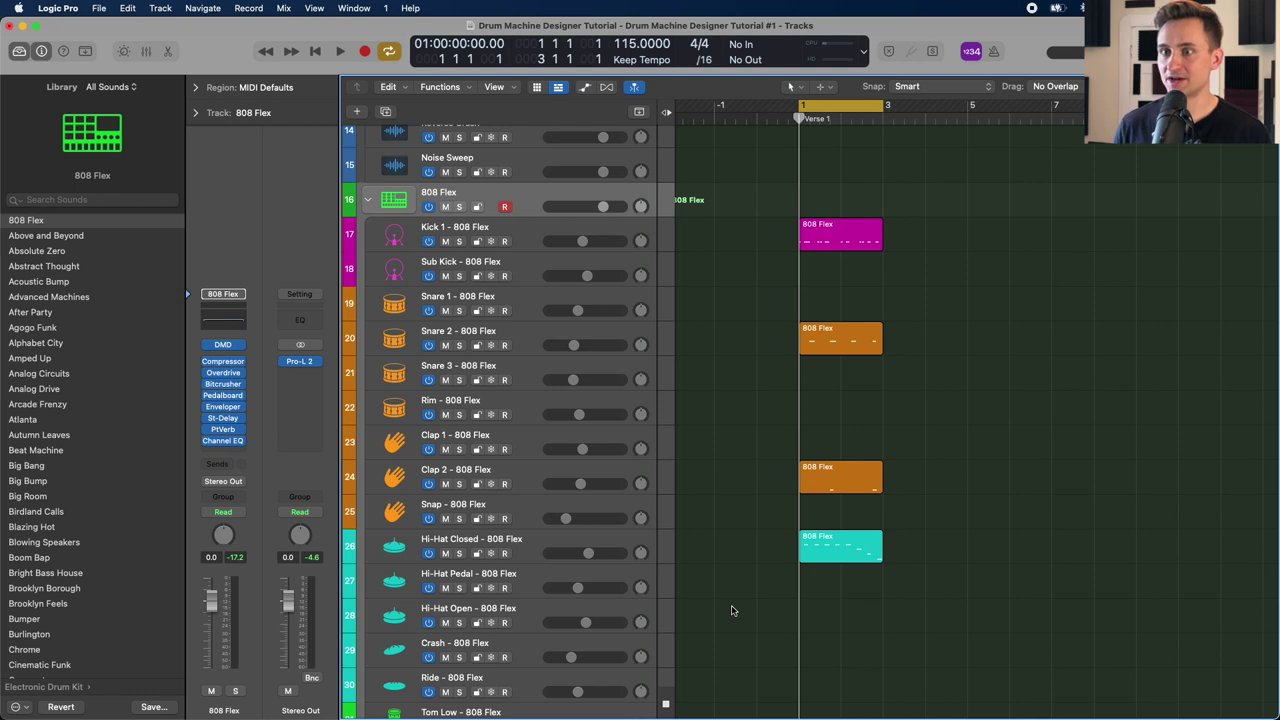
Step: Open Drum Machine Designer for the 808 Flex kit and shift its window slightly left
{"action": "left_click", "coordinate": [223, 345]}
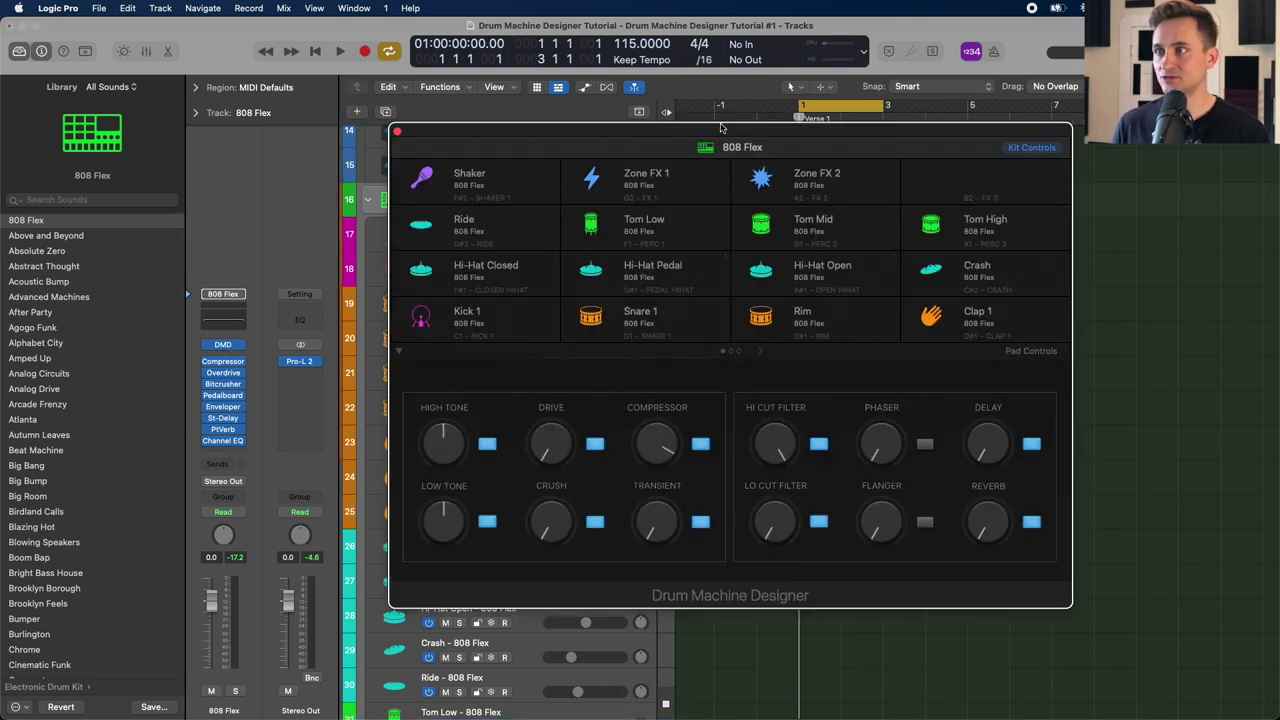
{"action": "mouse_move", "coordinate": [721, 127]}
{"action": "left_mouse_down"}
{"action": "mouse_move", "coordinate": [709, 112]}
{"action": "mouse_move", "coordinate": [708, 127]}
{"action": "left_mouse_up"}
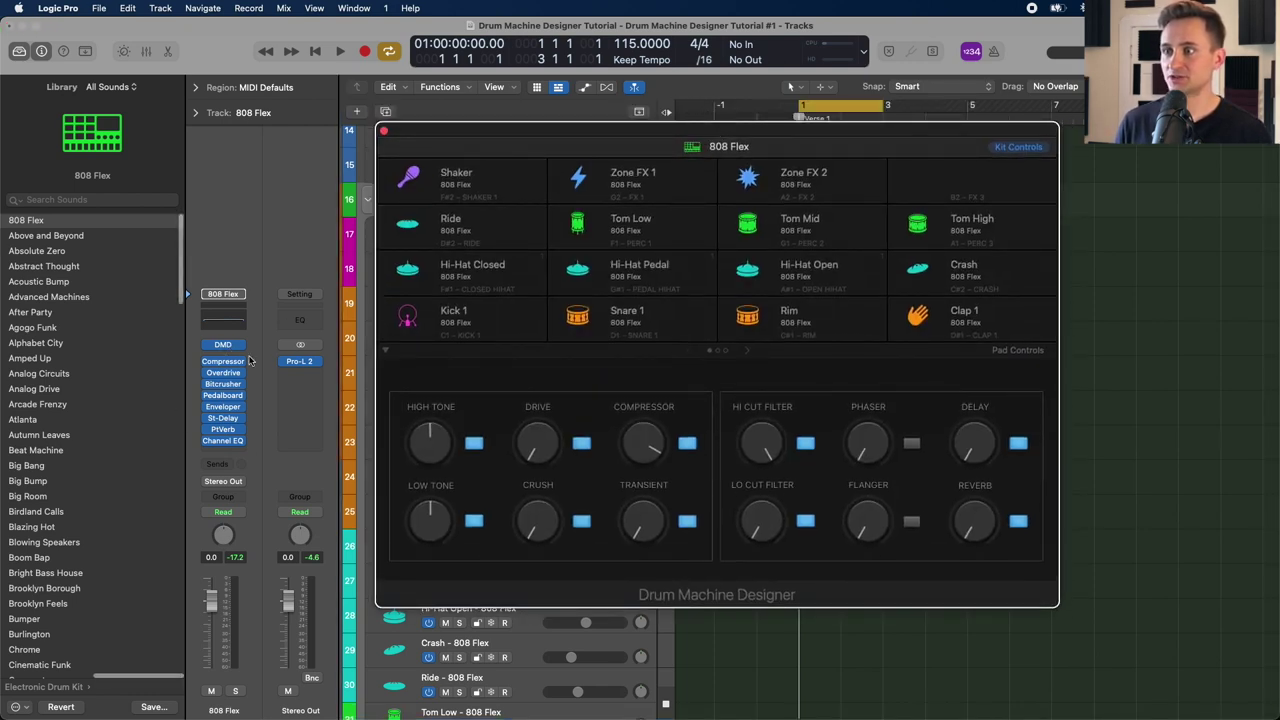
{"action": "mouse_move", "coordinate": [451, 342]}
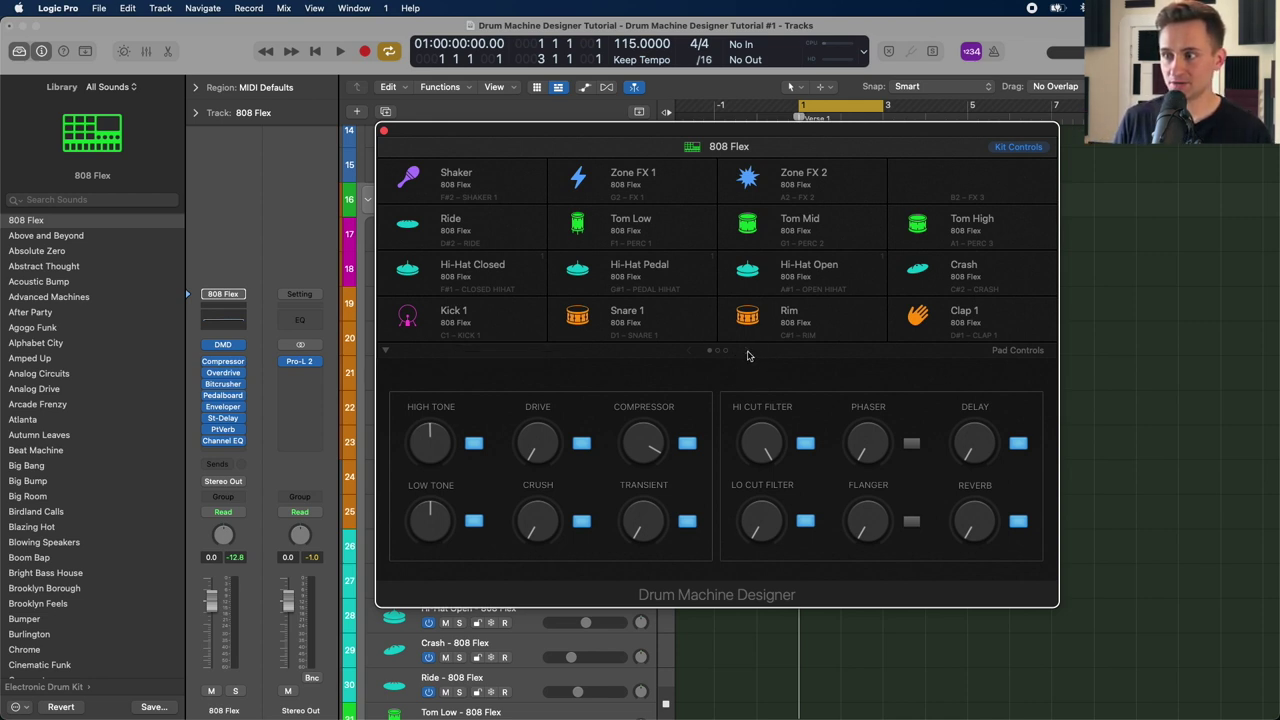
{"action": "left_click", "coordinate": [750, 352]}
{"action": "left_click", "coordinate": [748, 352]}
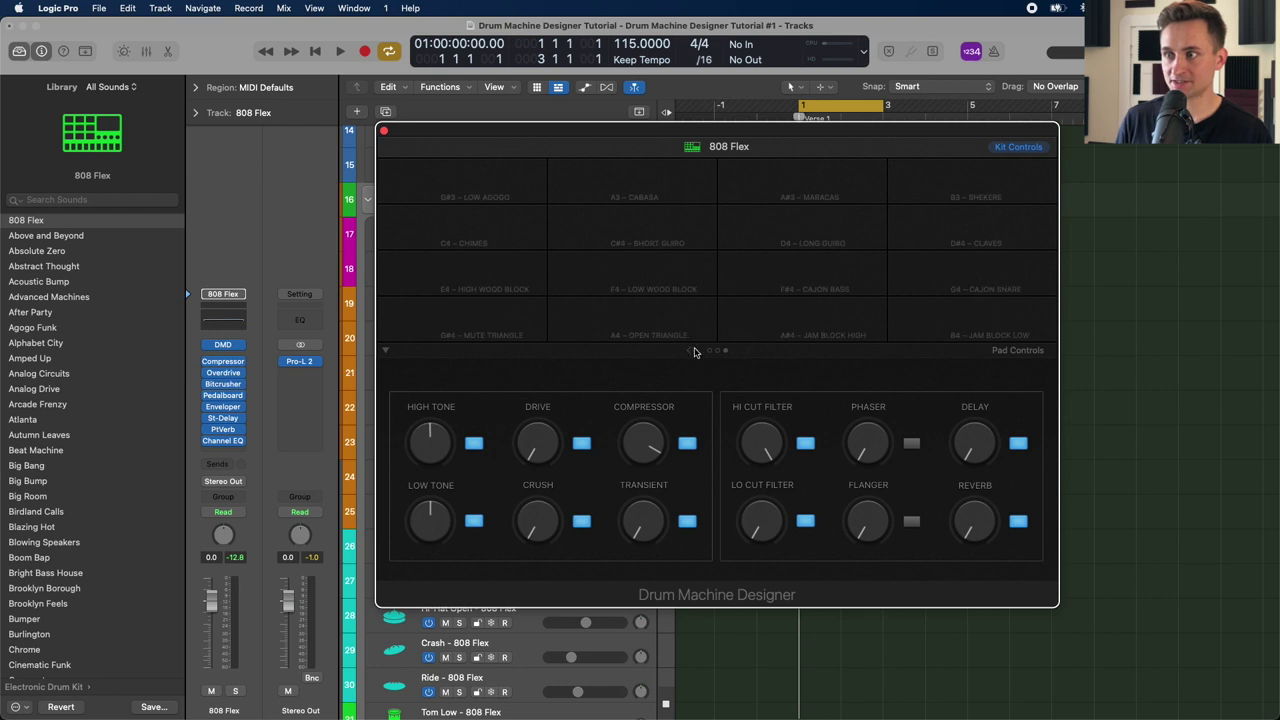
{"action": "left_click", "coordinate": [689, 351]}
{"action": "left_click", "coordinate": [689, 351]}
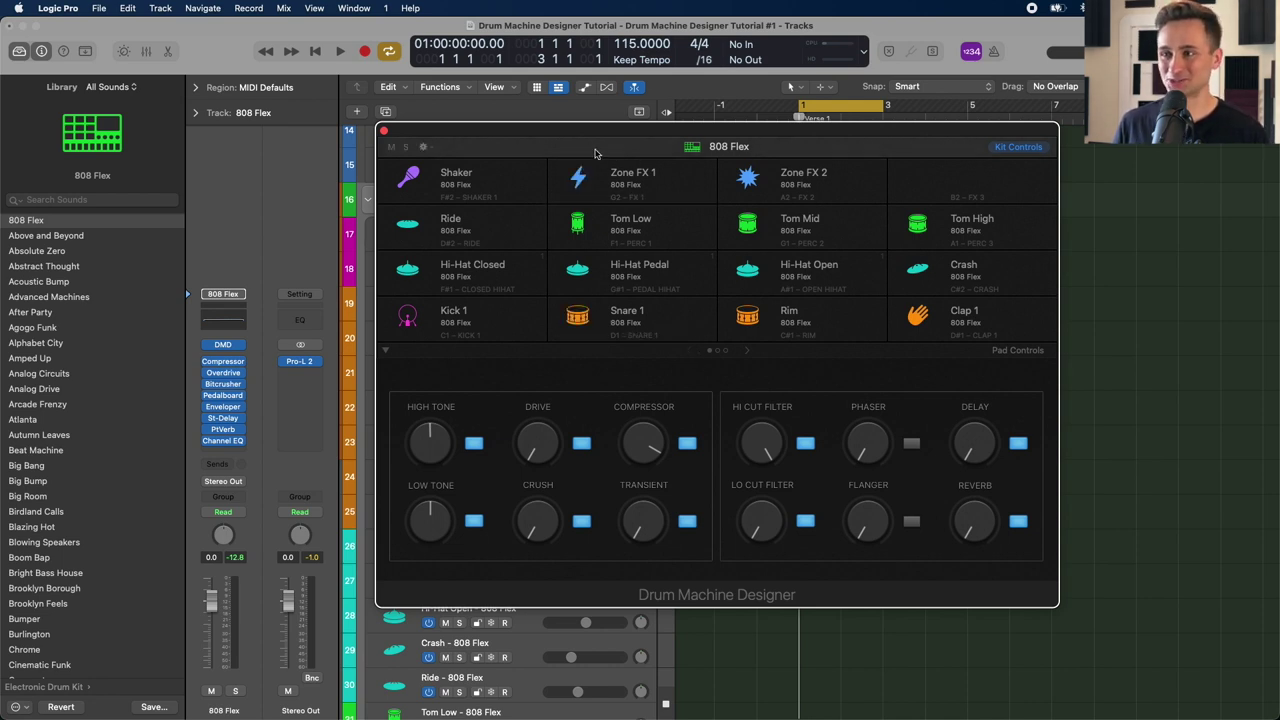
Step: Sort the 808 Flex pads chromatically so Kick 1 starts on C1
{"action": "left_click", "coordinate": [431, 148]}
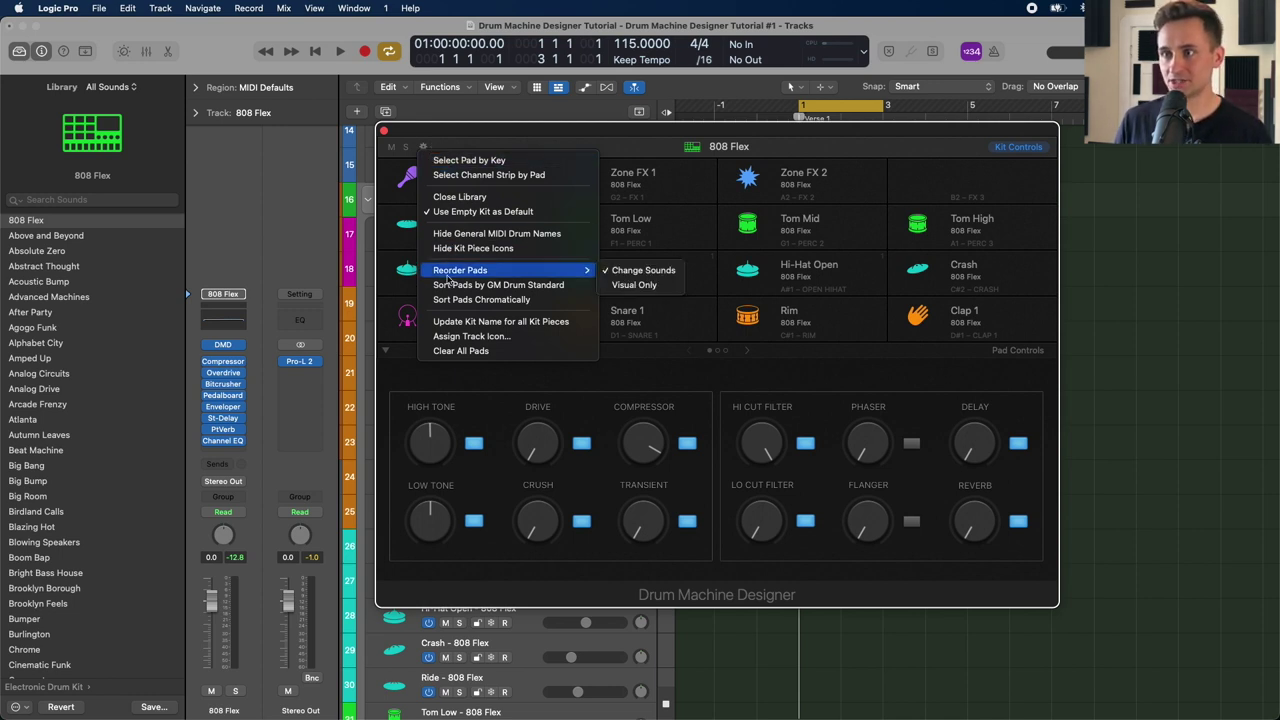
{"action": "left_click", "coordinate": [431, 148]}
{"action": "left_click", "coordinate": [424, 147]}
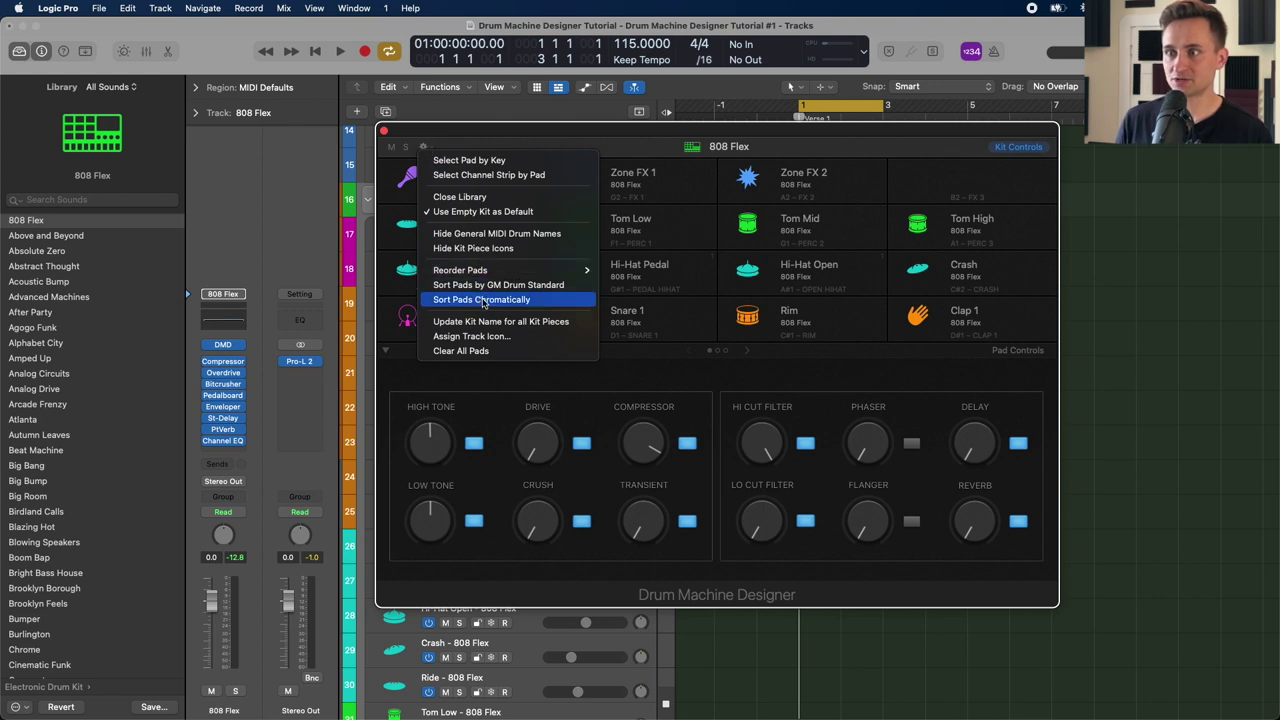
{"action": "left_click", "coordinate": [483, 301]}
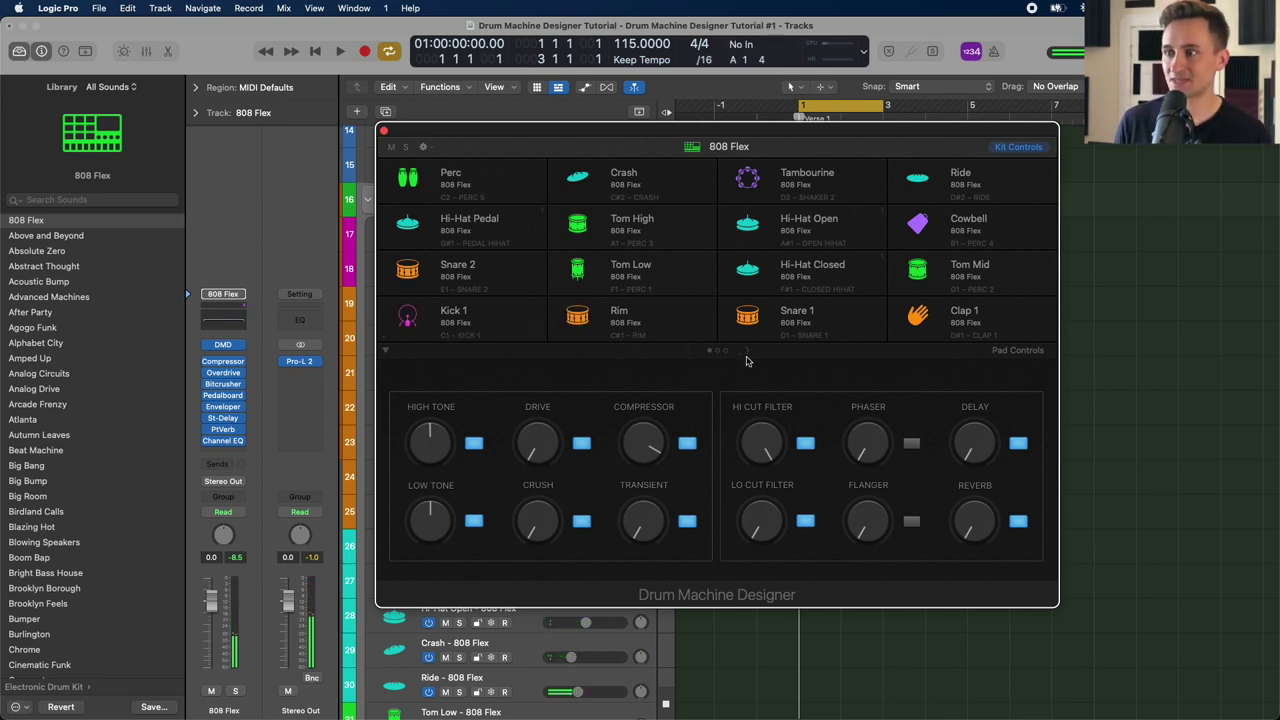
{"action": "left_click", "coordinate": [749, 351]}
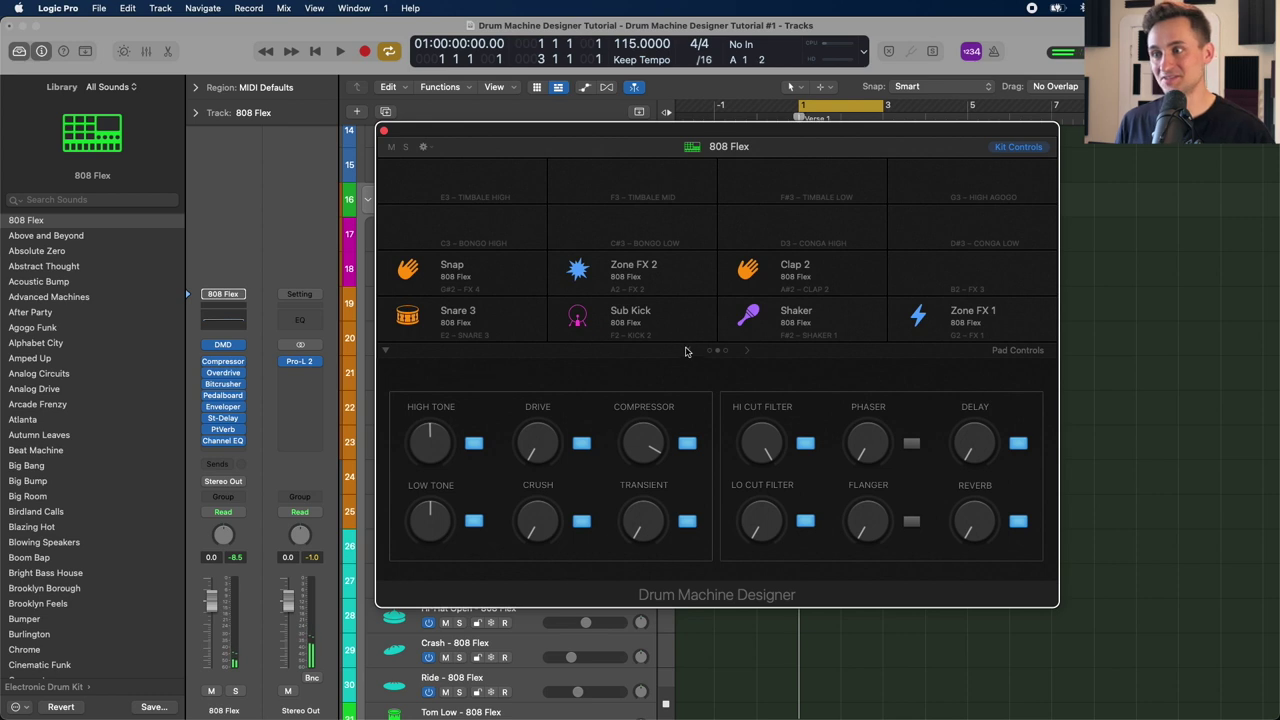
{"action": "left_click", "coordinate": [689, 352]}
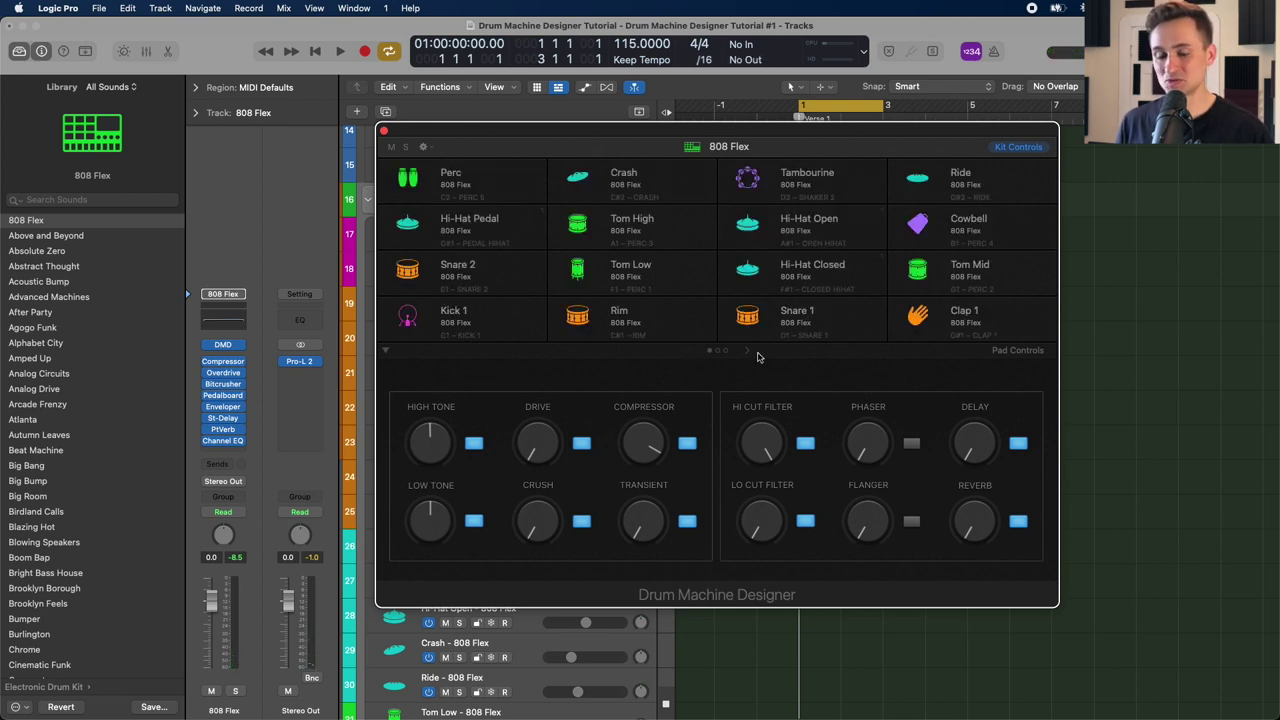
{"action": "left_click", "coordinate": [749, 352]}
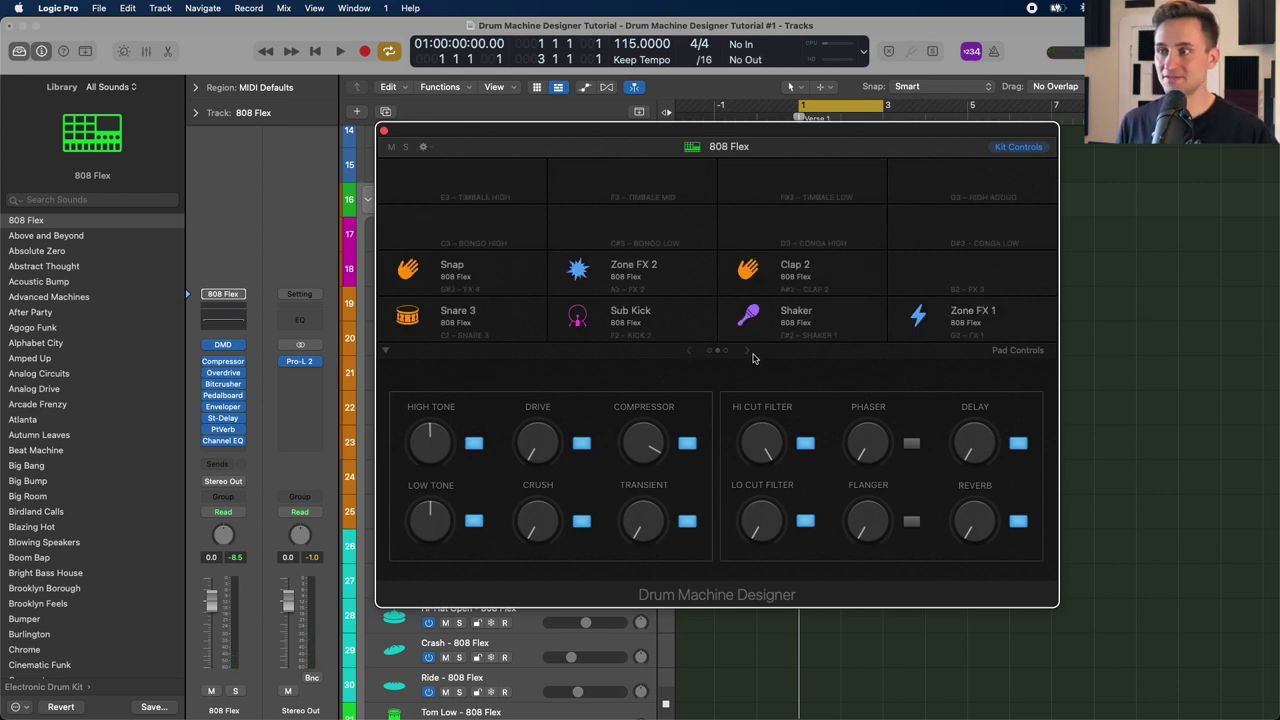
{"action": "left_click", "coordinate": [689, 352]}
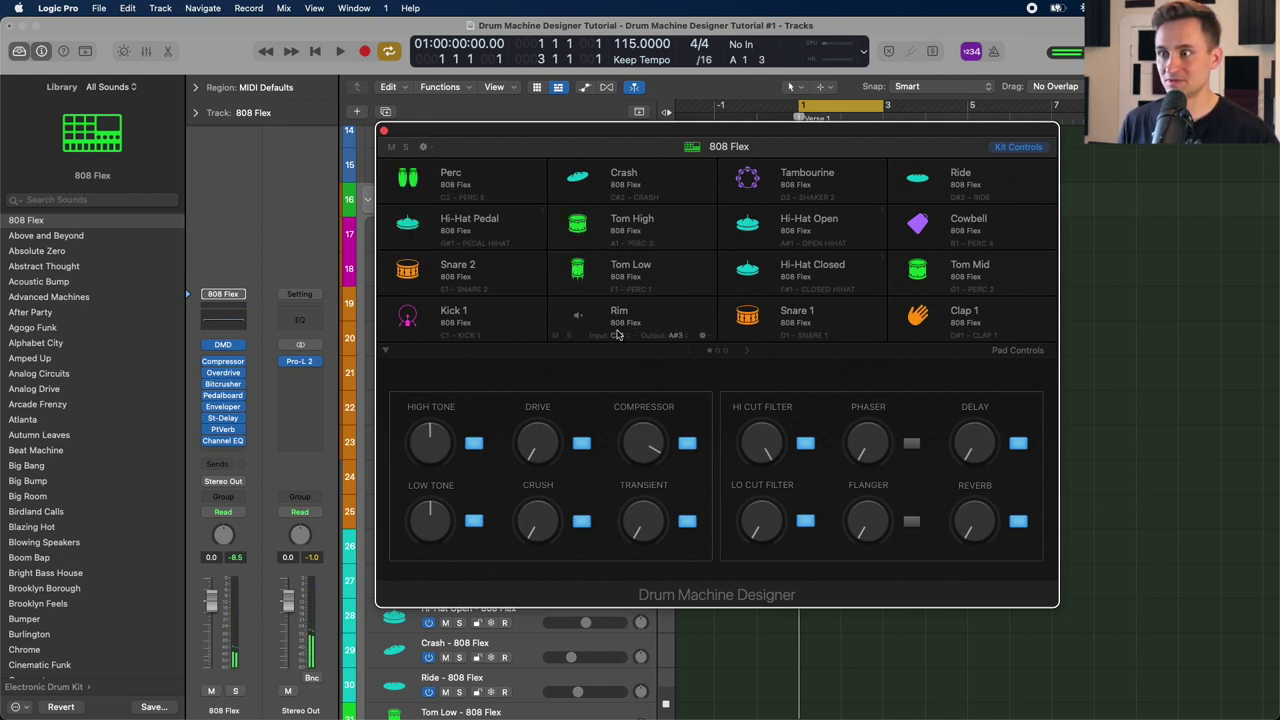
{"action": "left_click", "coordinate": [749, 352]}
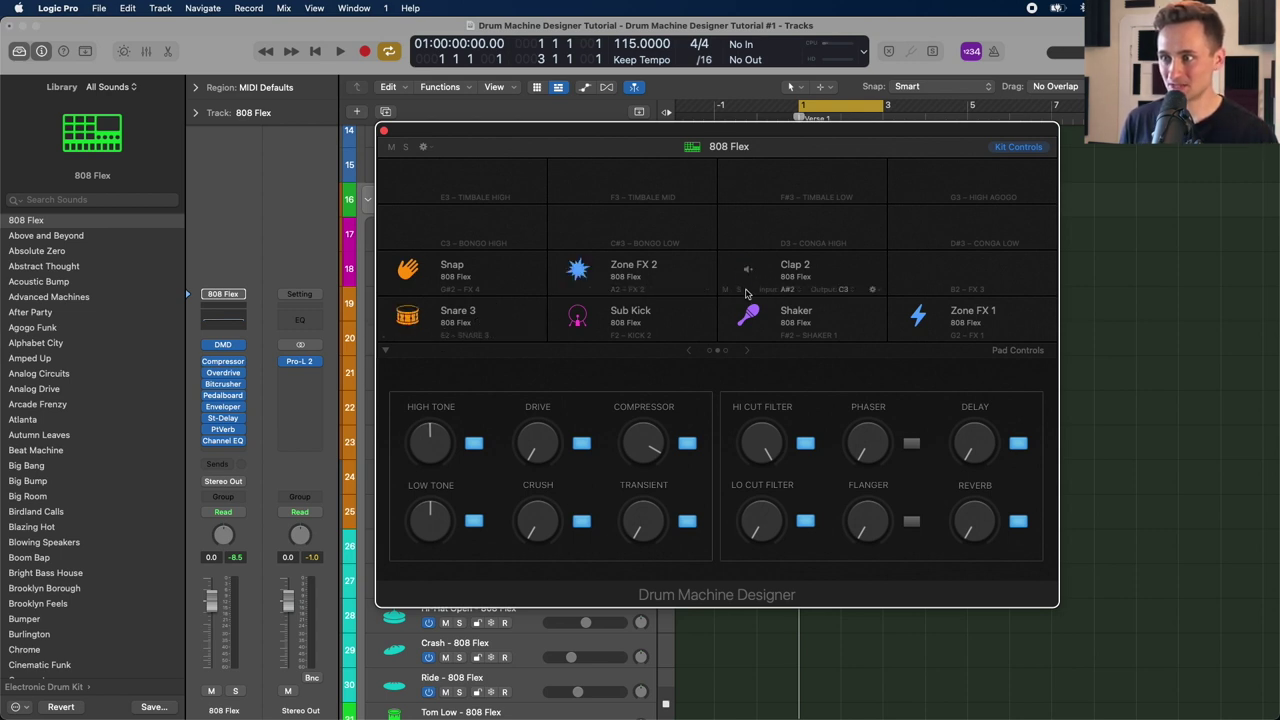
{"action": "key", "text": "c"}
{"action": "key", "text": "comma"}
{"action": "key", "text": "comma"}
{"action": "key", "text": "comma"}
{"action": "key", "text": "comma"}
{"action": "key", "text": "comma"}
{"action": "key", "text": "comma"}
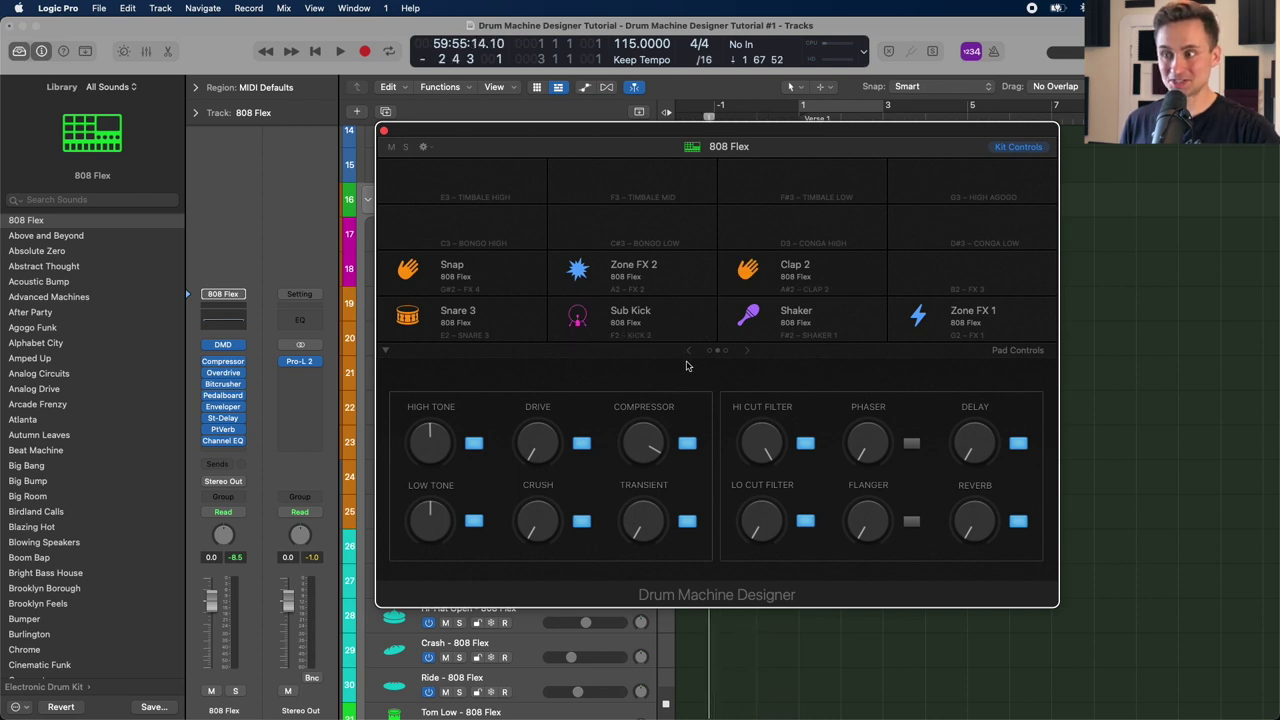
{"action": "left_click", "coordinate": [689, 355]}
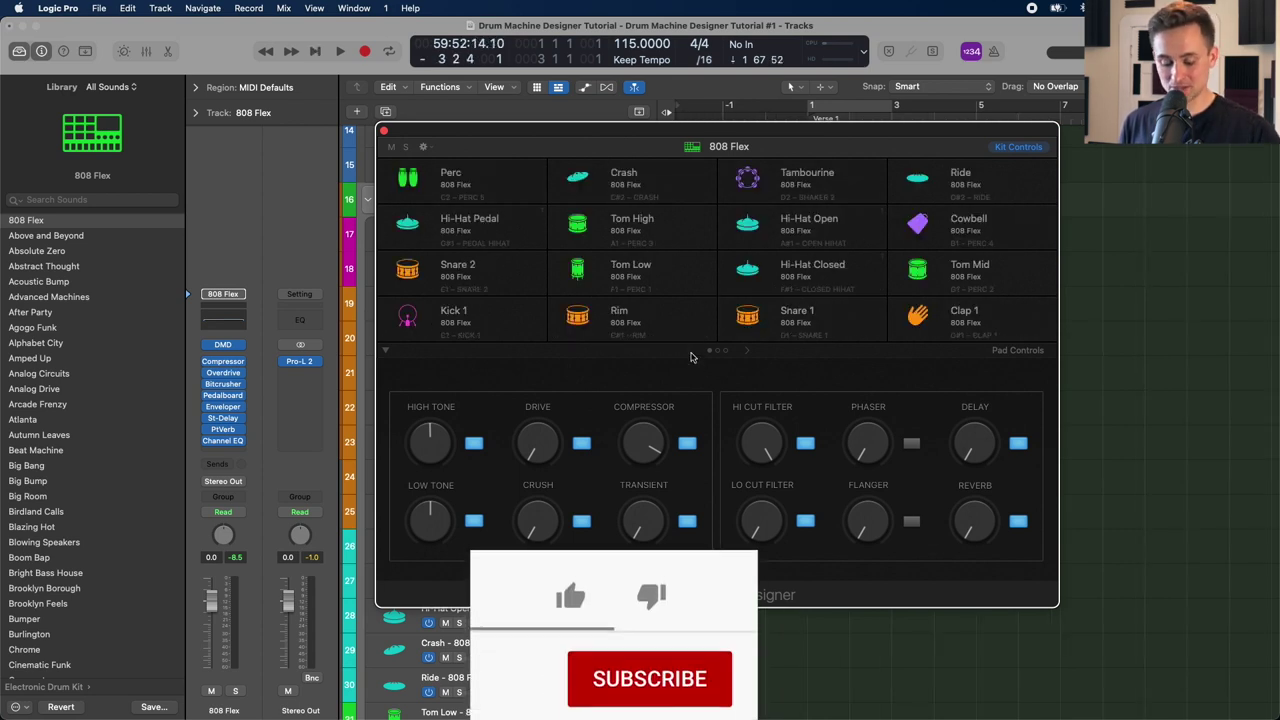
{"action": "key", "text": "c"}
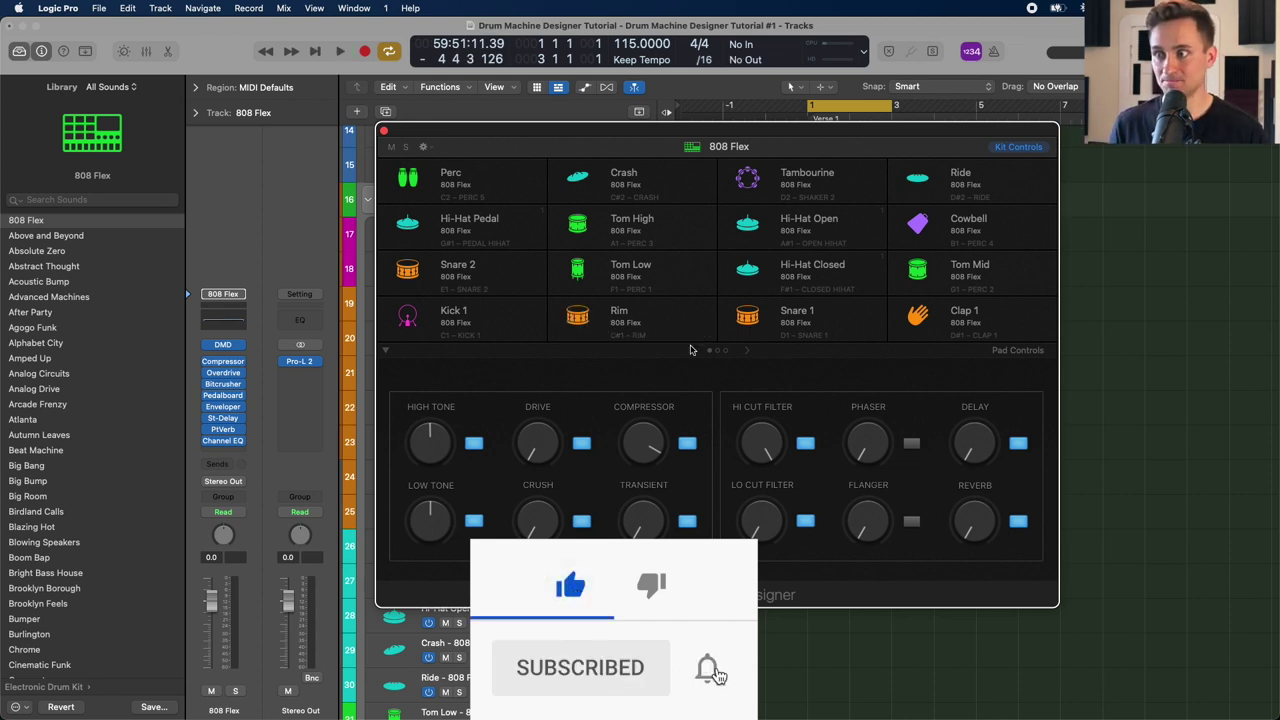
Step: Browse pad pages three, two and one, then settle on page two (Snare 3 to Clap 2)
{"action": "left_click", "coordinate": [746, 351]}
{"action": "left_click", "coordinate": [746, 351]}
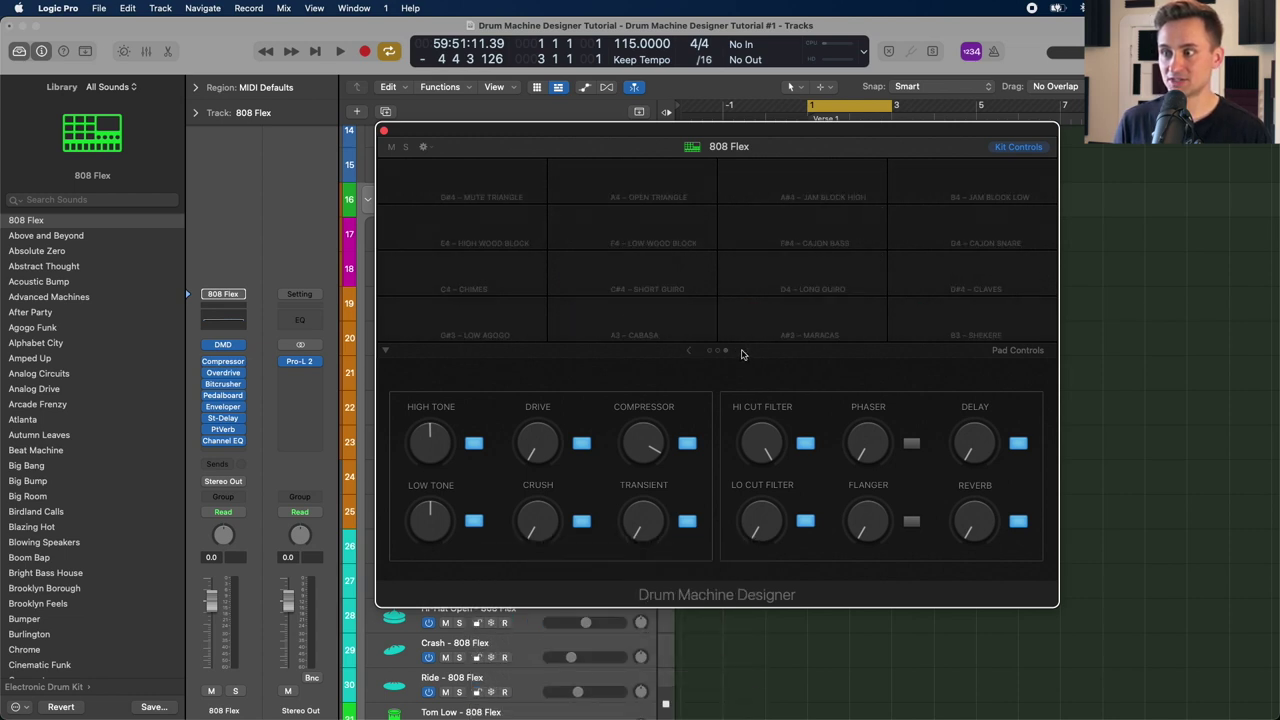
{"action": "left_click", "coordinate": [689, 352]}
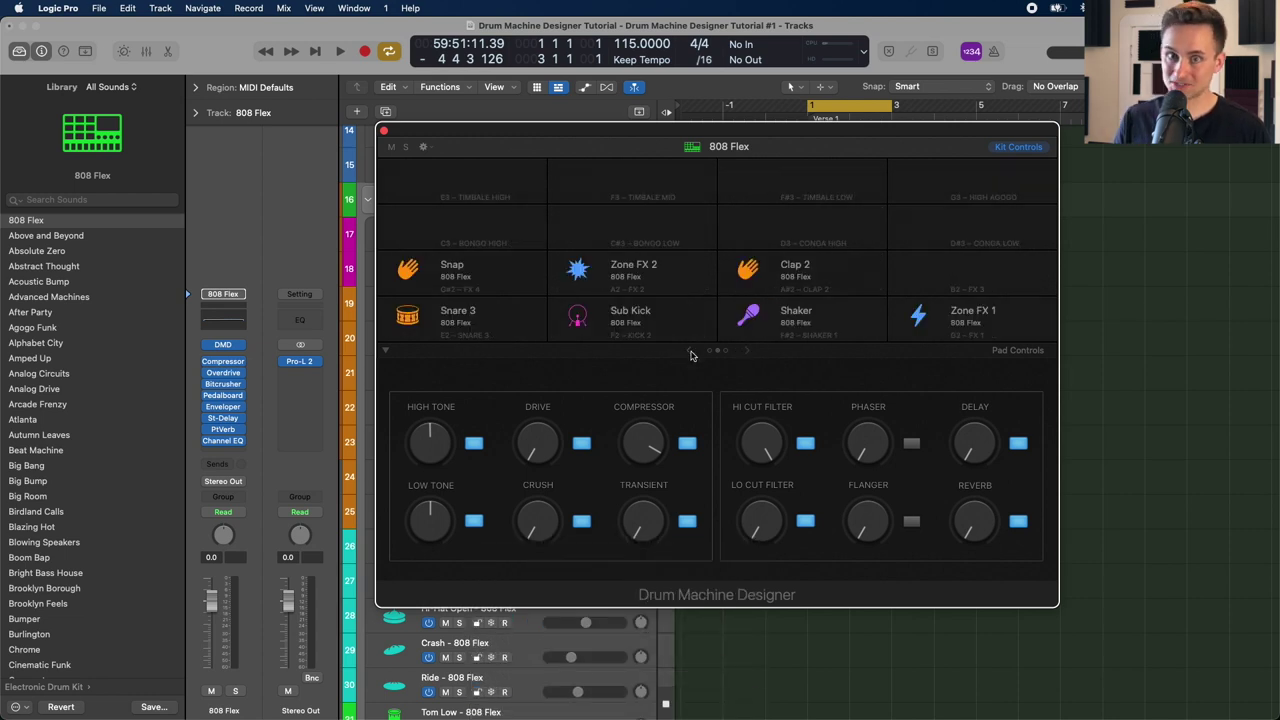
{"action": "left_click", "coordinate": [689, 352]}
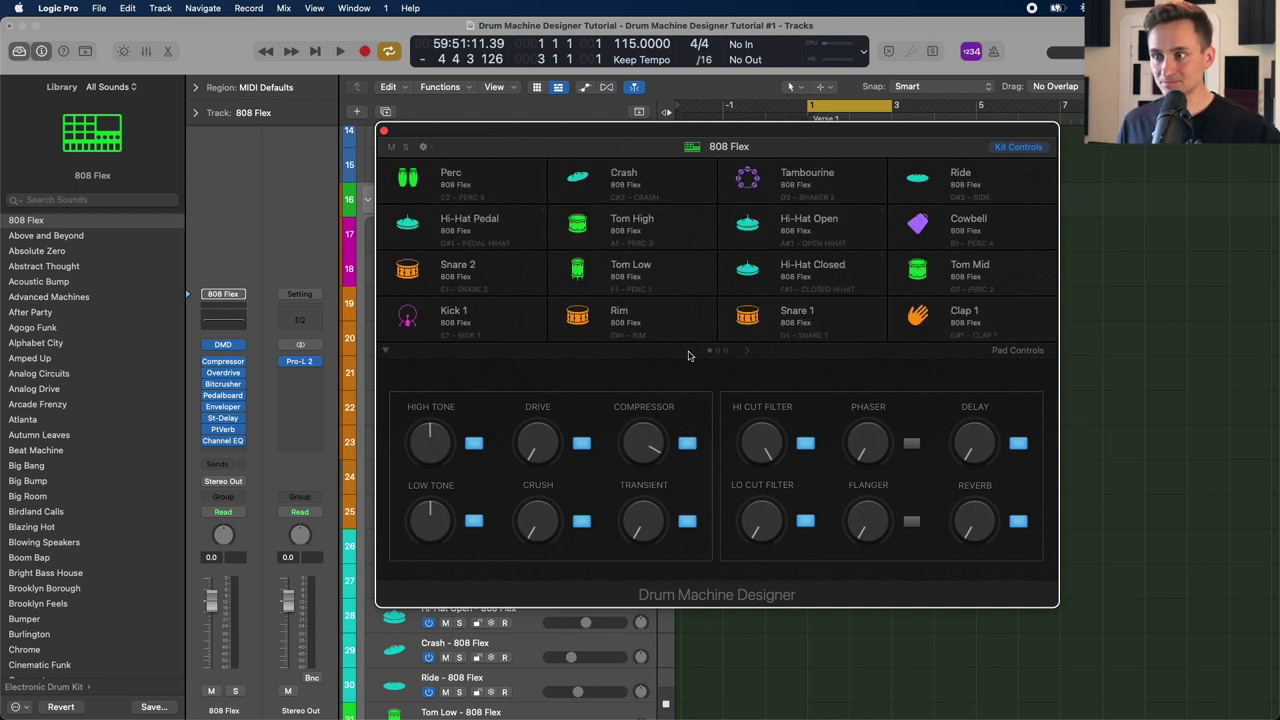
{"action": "mouse_move", "coordinate": [828, 290]}
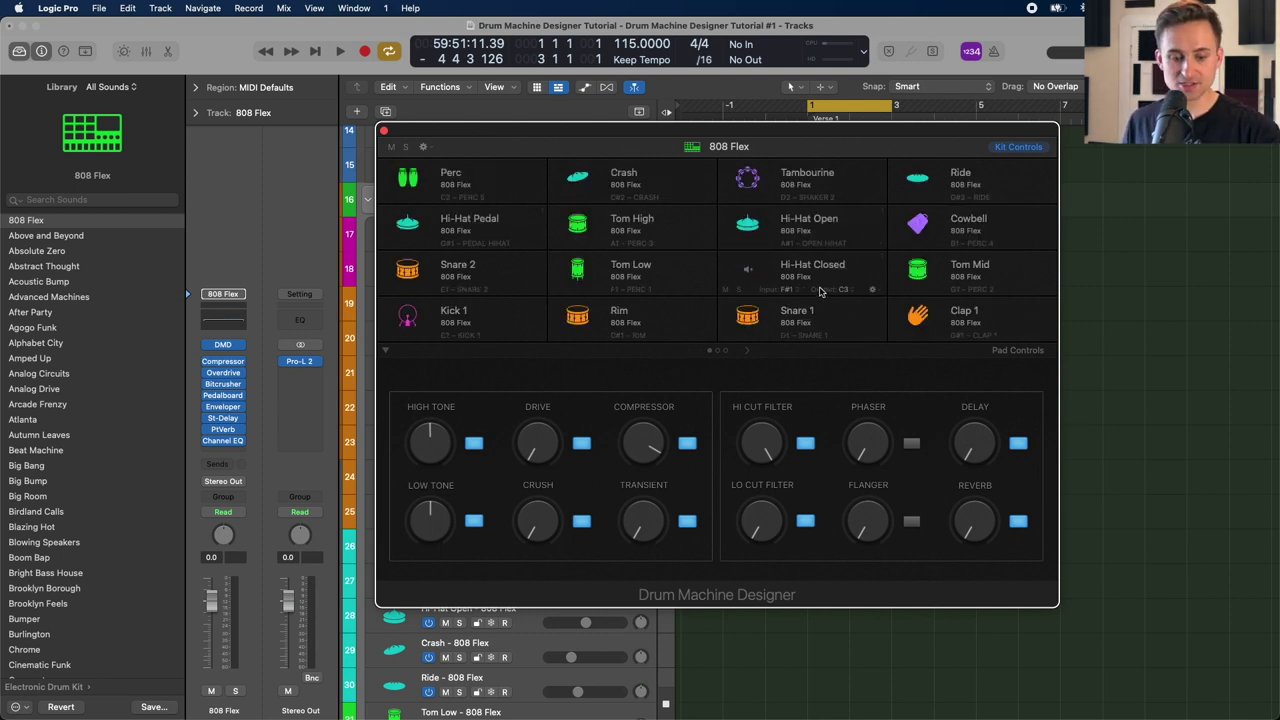
{"action": "mouse_move", "coordinate": [621, 262]}
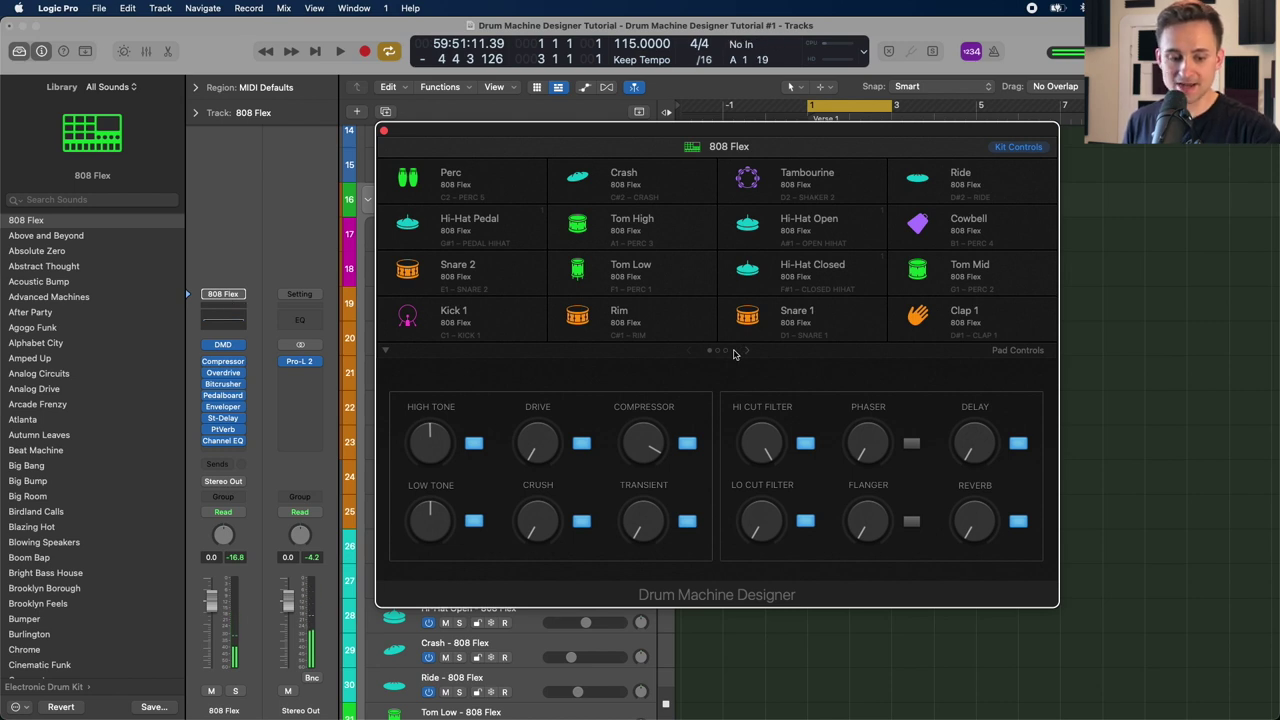
{"action": "left_click", "coordinate": [748, 352]}
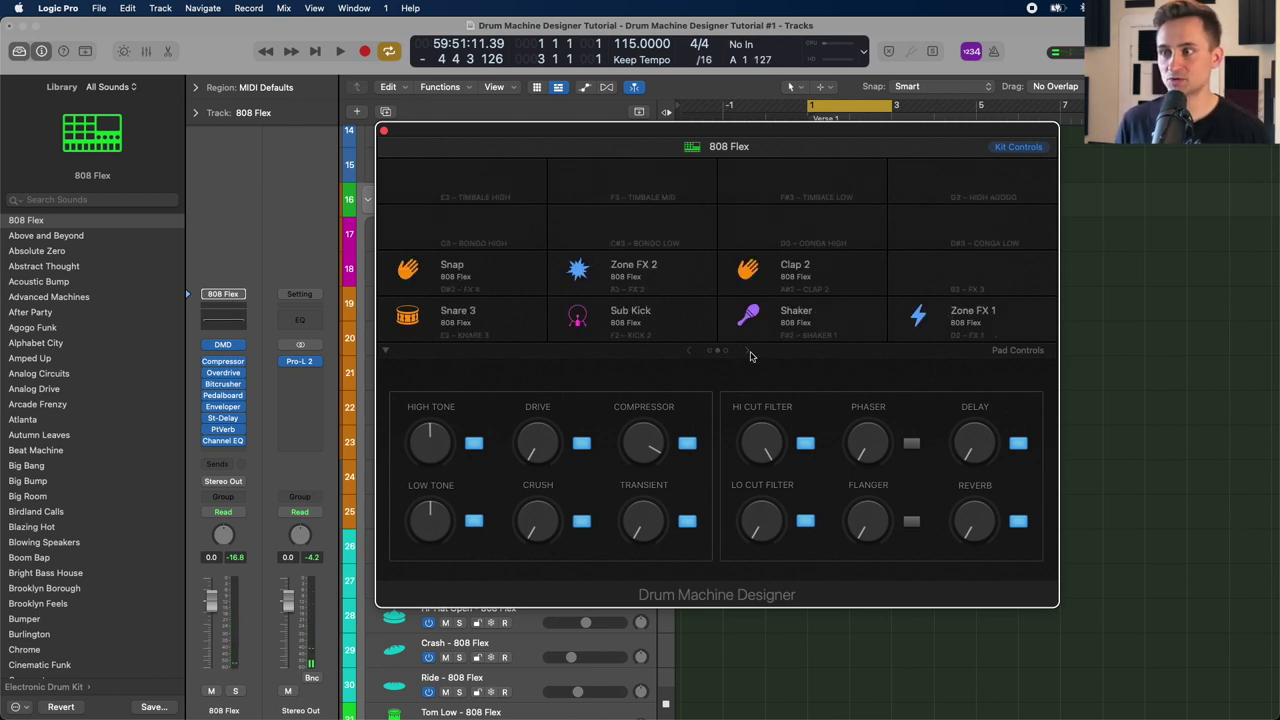
{"action": "mouse_move", "coordinate": [487, 233]}
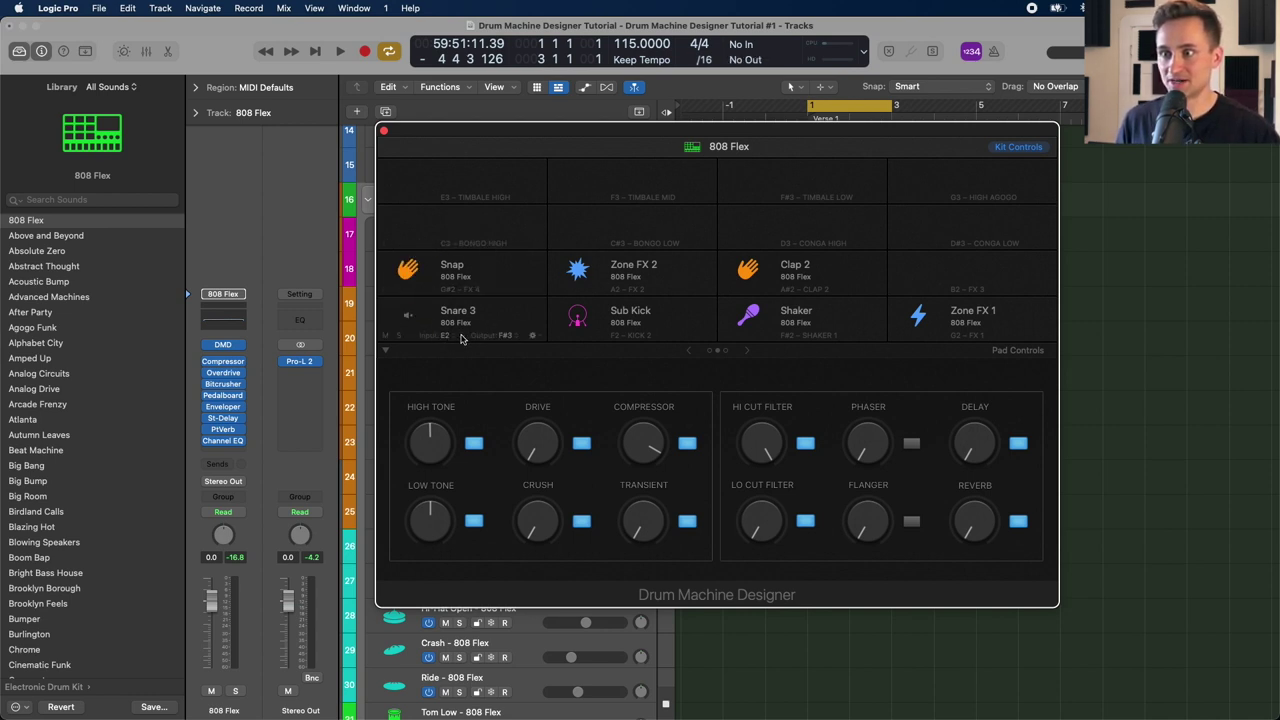
Step: Have Snare 3 learn its input note and Sub Kick learn C#3
{"action": "left_click", "coordinate": [453, 338]}
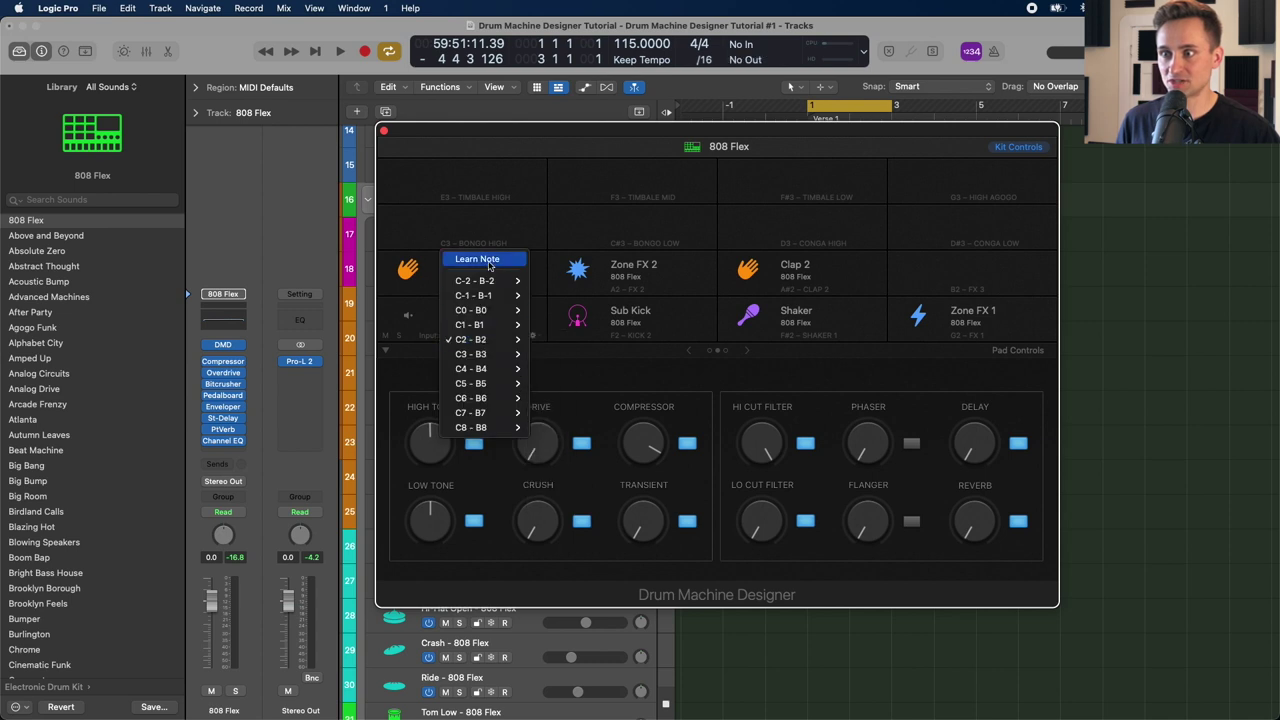
{"action": "left_click", "coordinate": [489, 262]}
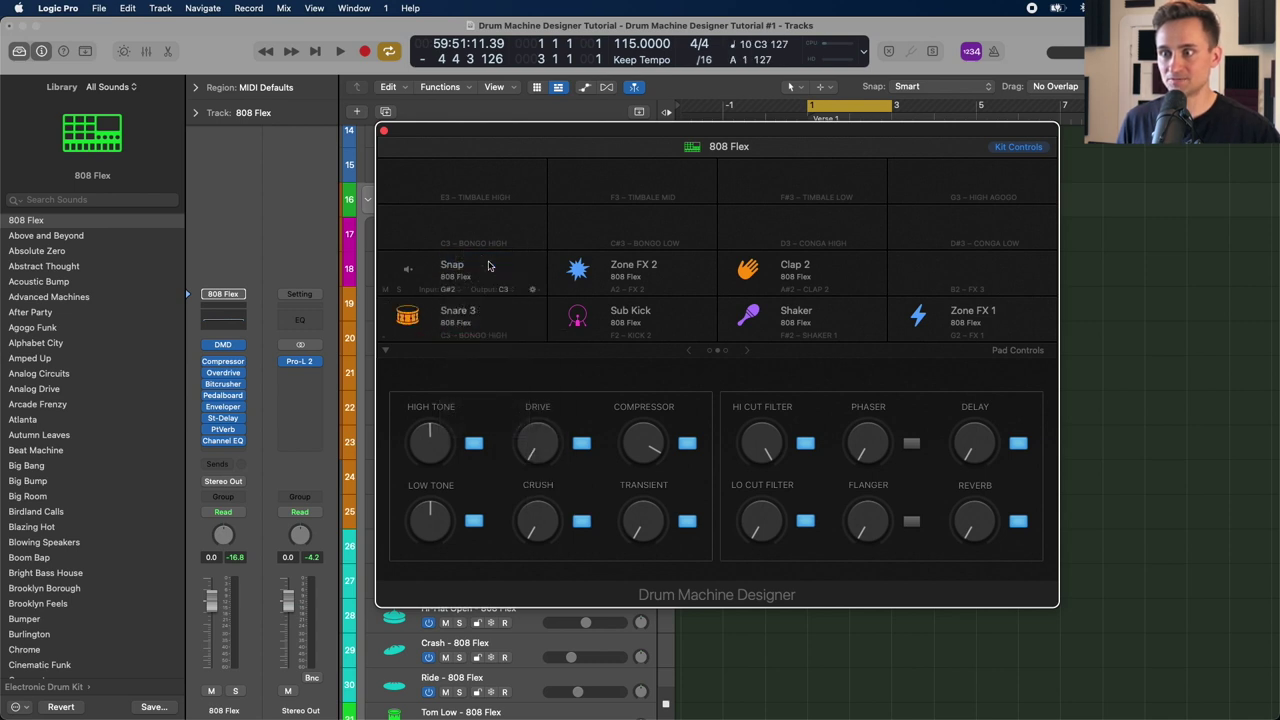
{"action": "left_click", "coordinate": [627, 337]}
{"action": "left_click", "coordinate": [627, 337]}
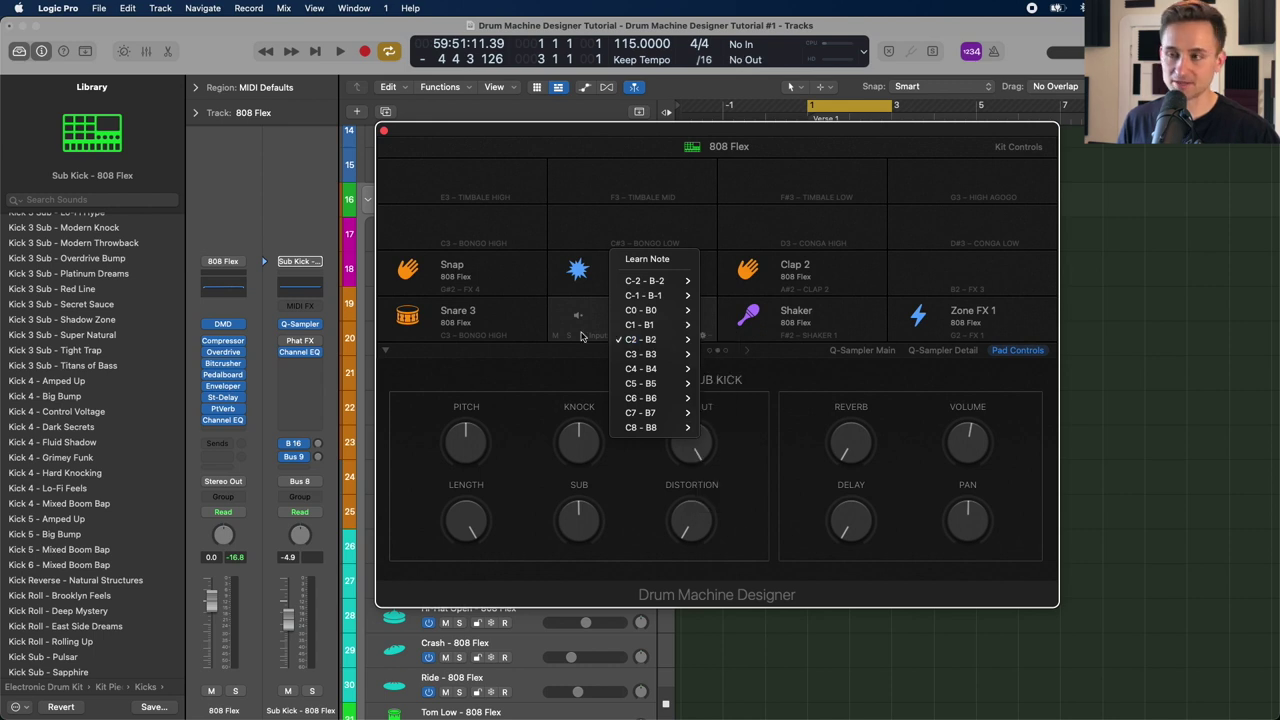
{"action": "left_click", "coordinate": [527, 325]}
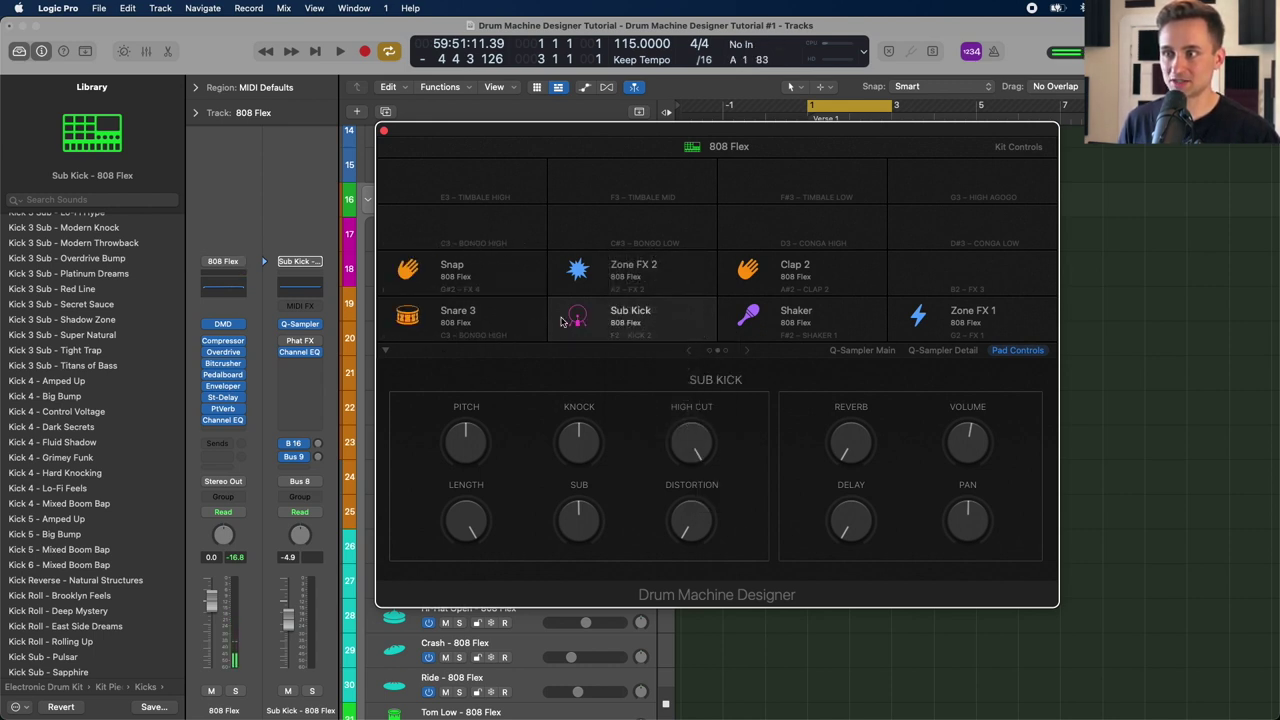
{"action": "left_click", "coordinate": [622, 339]}
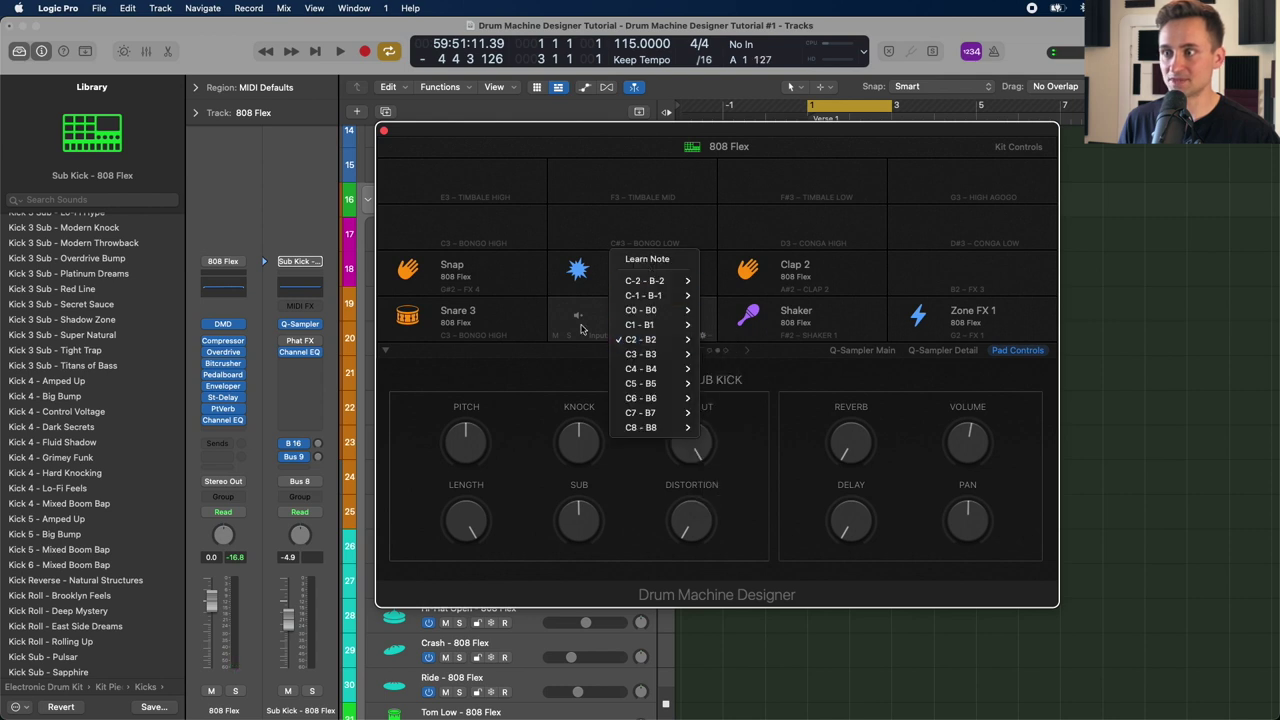
{"action": "left_click", "coordinate": [607, 340]}
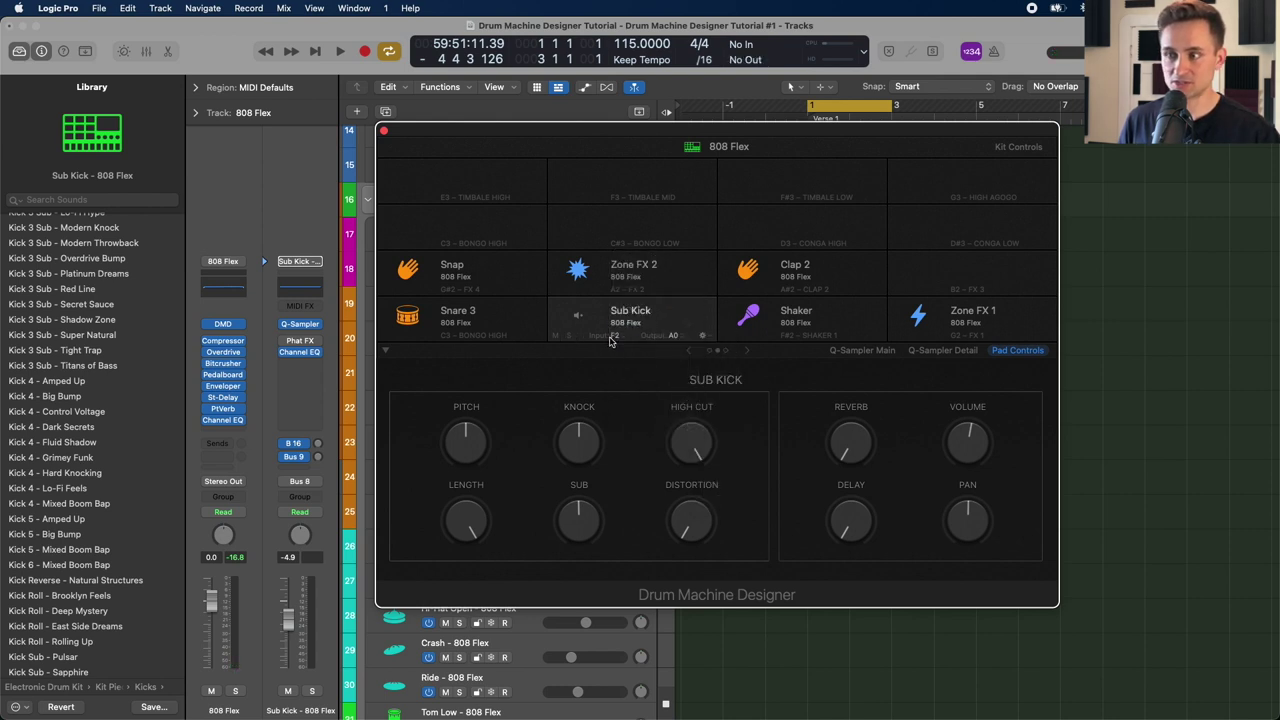
{"action": "left_click", "coordinate": [618, 336]}
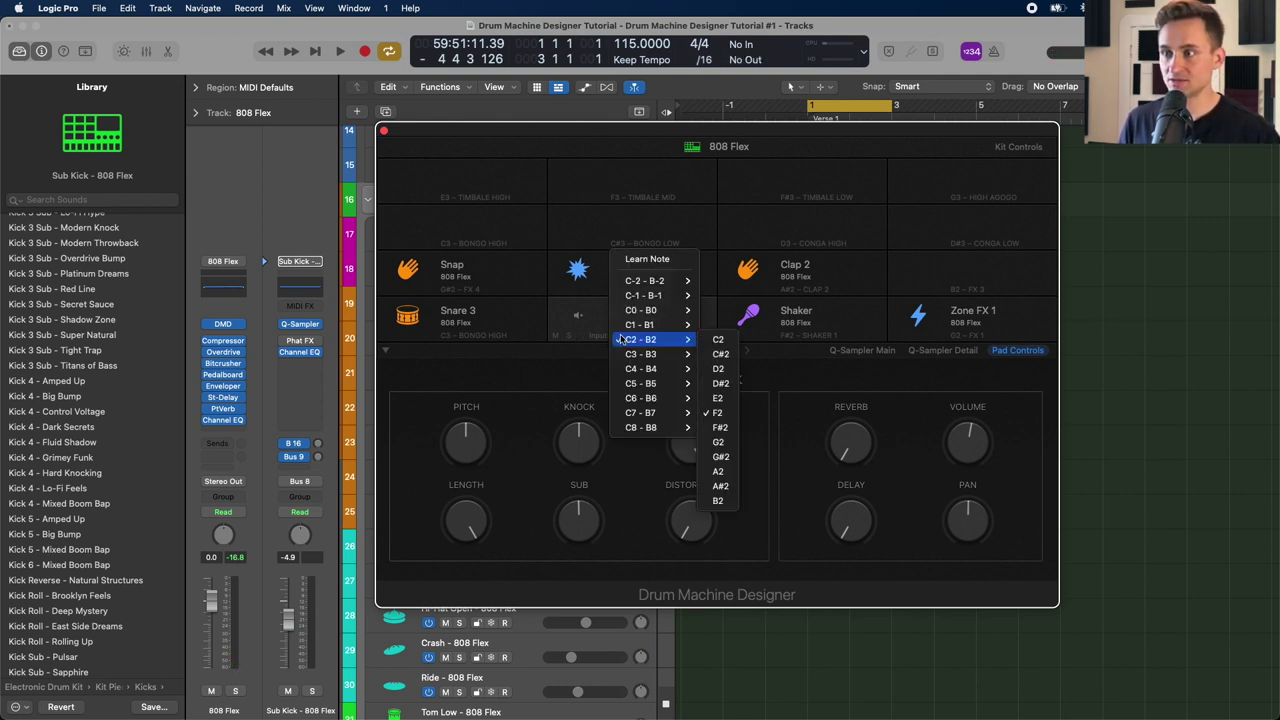
{"action": "left_click", "coordinate": [664, 262]}
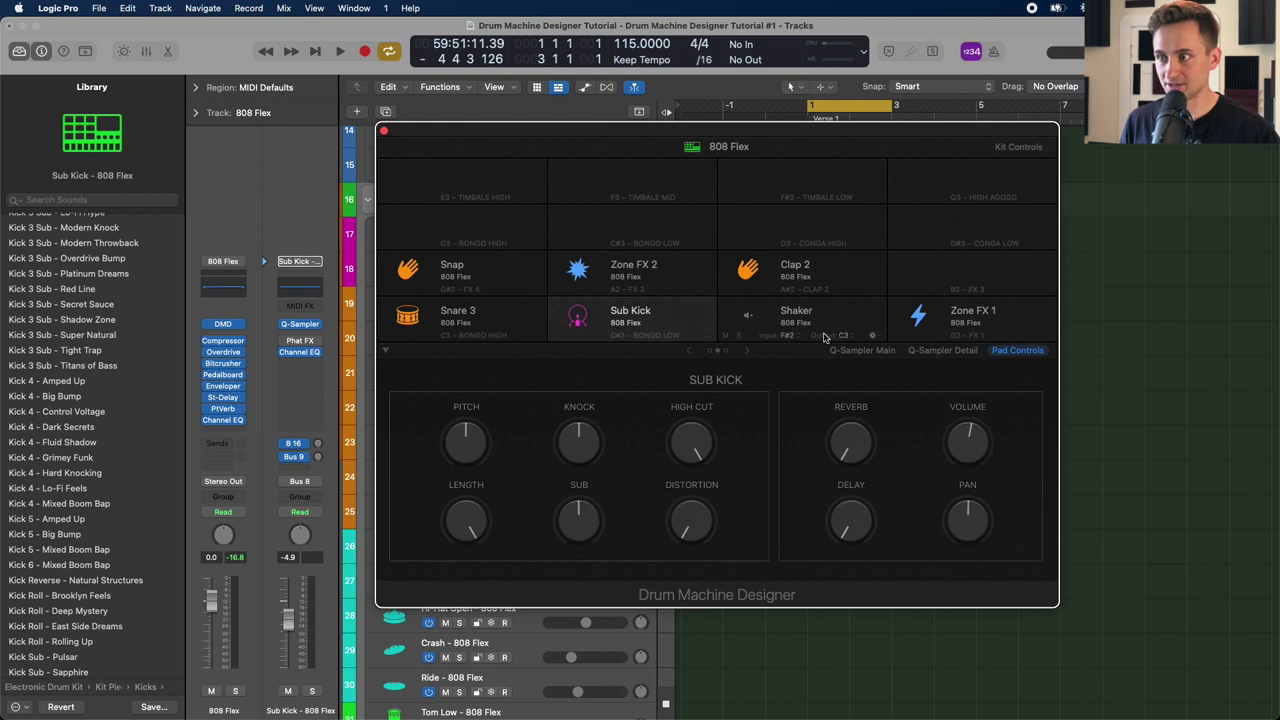
Step: Map Shaker to D3, Zone FX 1 to D#3 and Snap to E3
{"action": "left_click", "coordinate": [796, 336]}
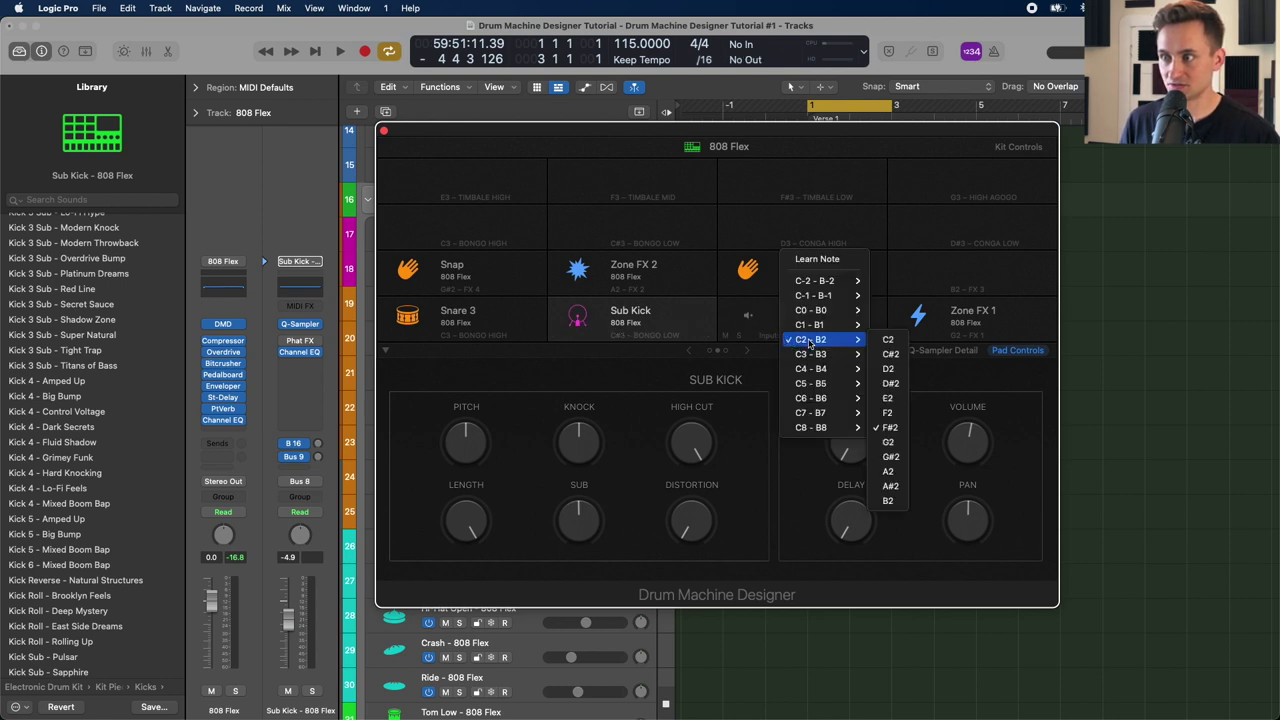
{"action": "mouse_move", "coordinate": [821, 358]}
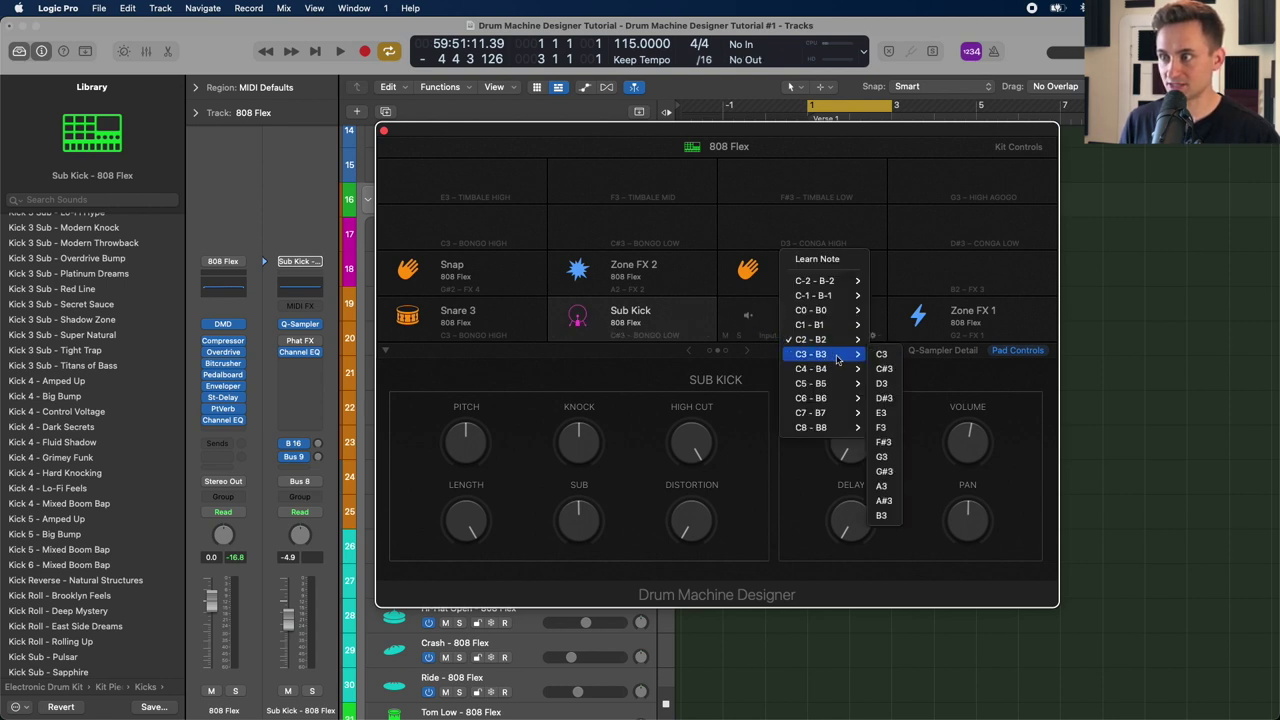
{"action": "left_click", "coordinate": [881, 383]}
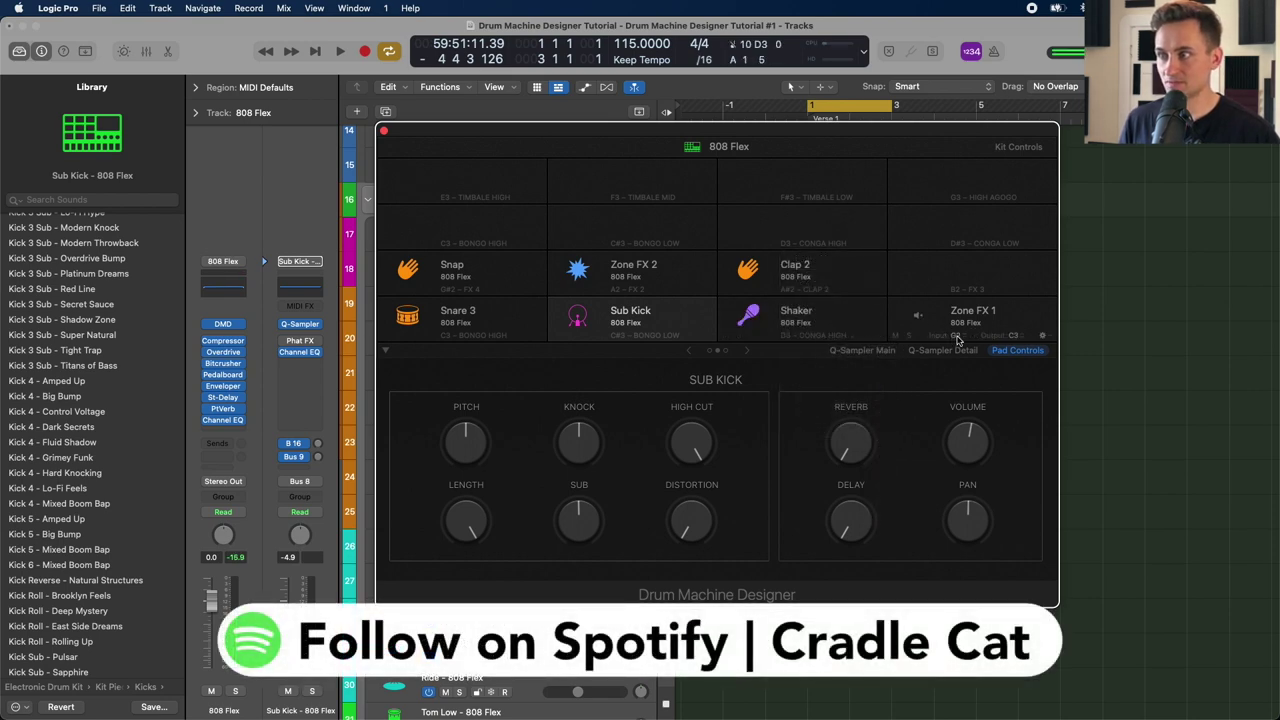
{"action": "left_click", "coordinate": [957, 340]}
{"action": "left_click", "coordinate": [985, 255]}
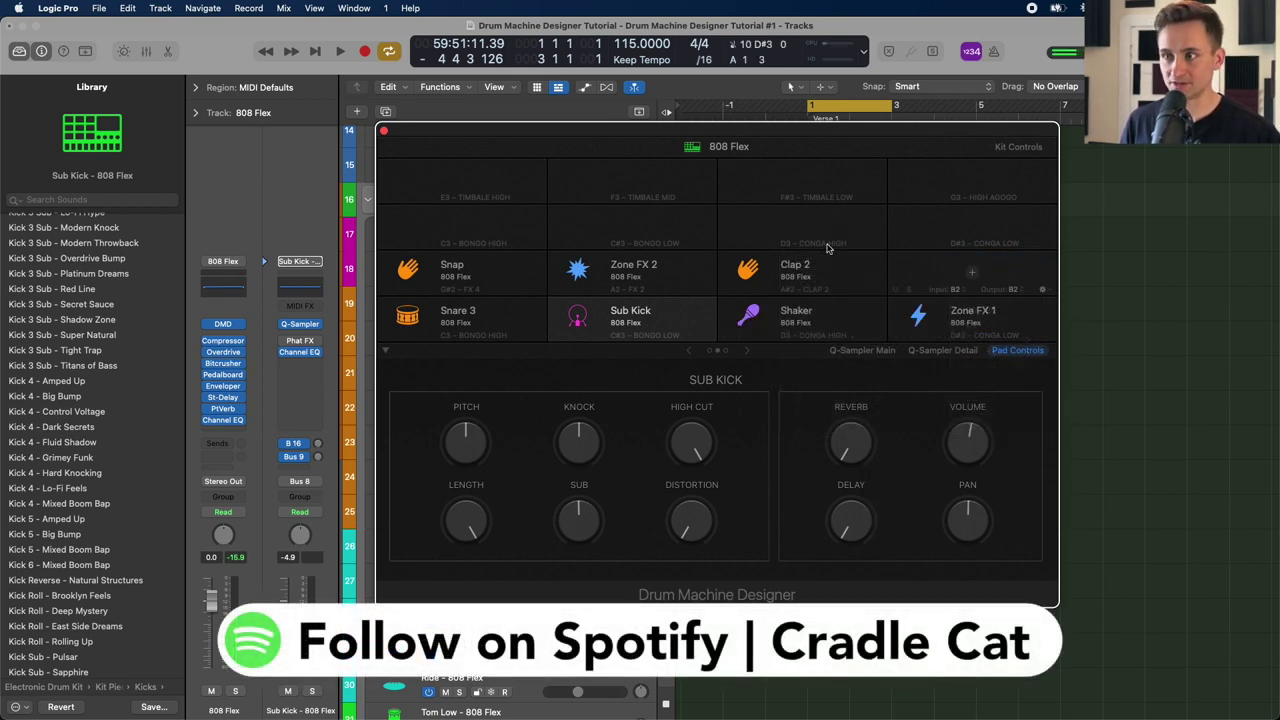
{"action": "left_click", "coordinate": [457, 290]}
{"action": "left_click", "coordinate": [482, 214]}
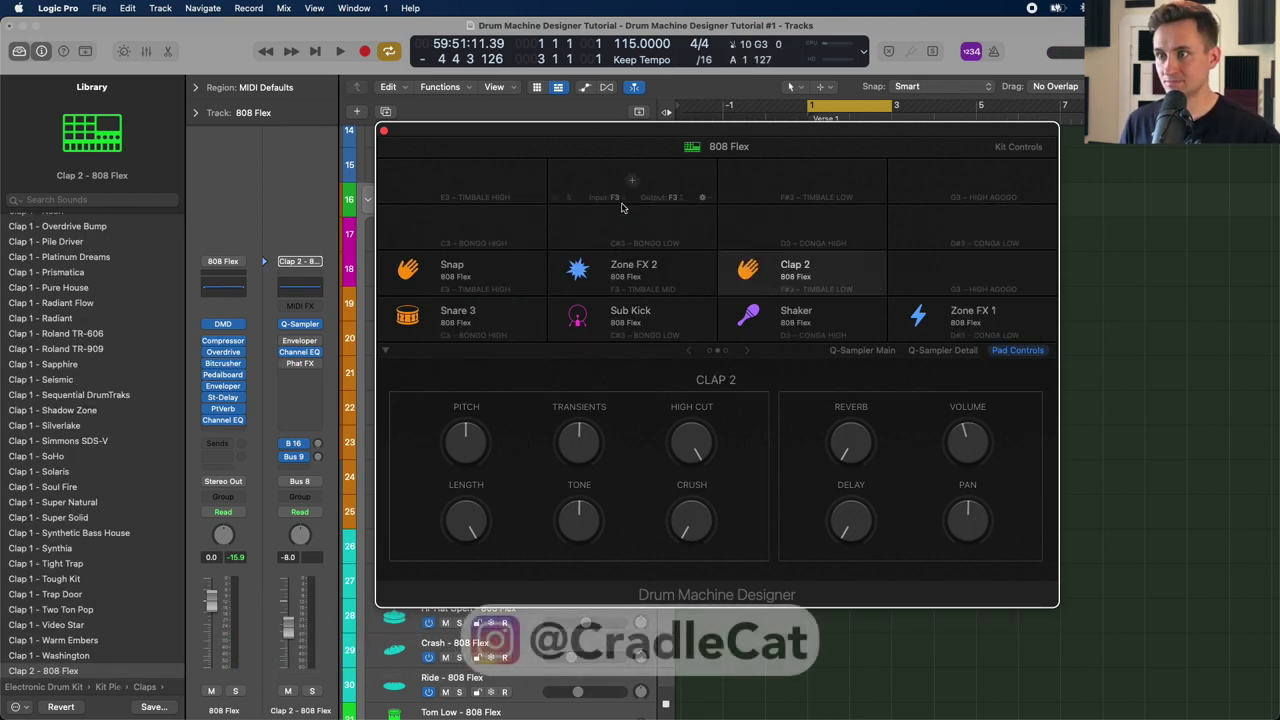
{"action": "left_click", "coordinate": [965, 245]}
{"action": "left_click", "coordinate": [987, 152]}
{"action": "left_click", "coordinate": [445, 197]}
{"action": "left_click", "coordinate": [470, 208]}
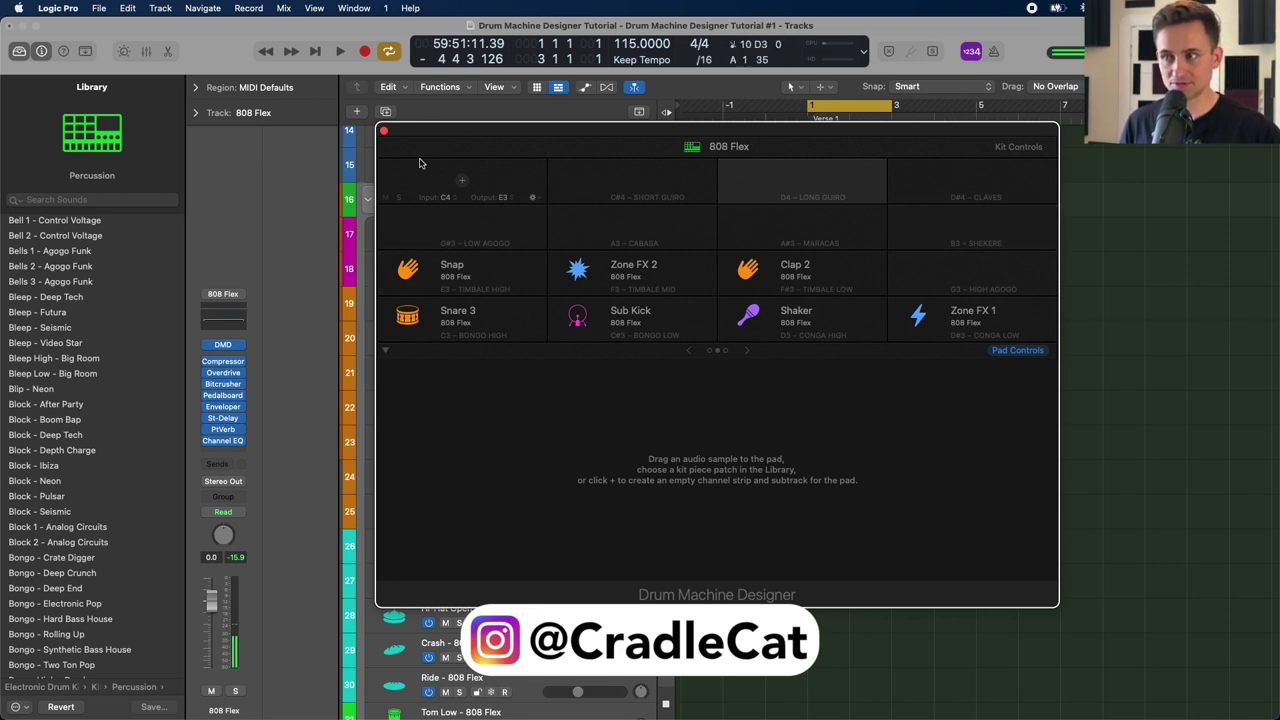
Step: On the last pad page, have the first two empty pads learn C5 and C#5
{"action": "left_click", "coordinate": [748, 352]}
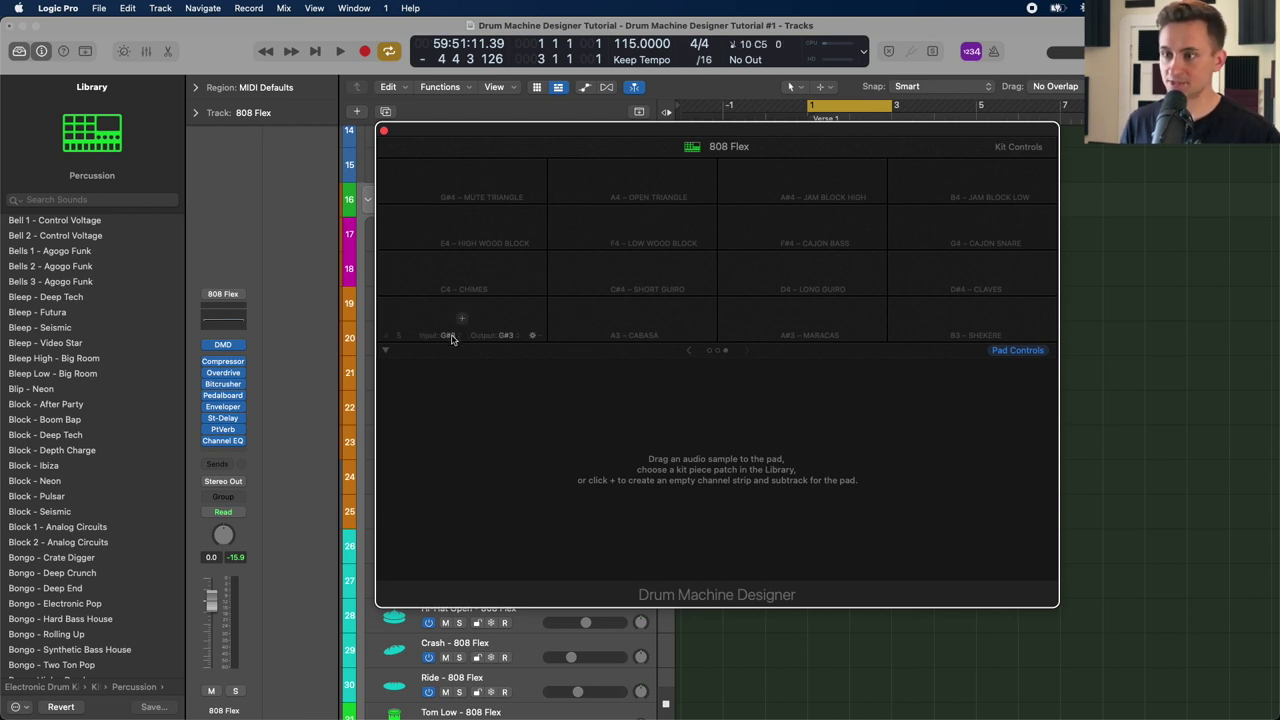
{"action": "left_click", "coordinate": [451, 337]}
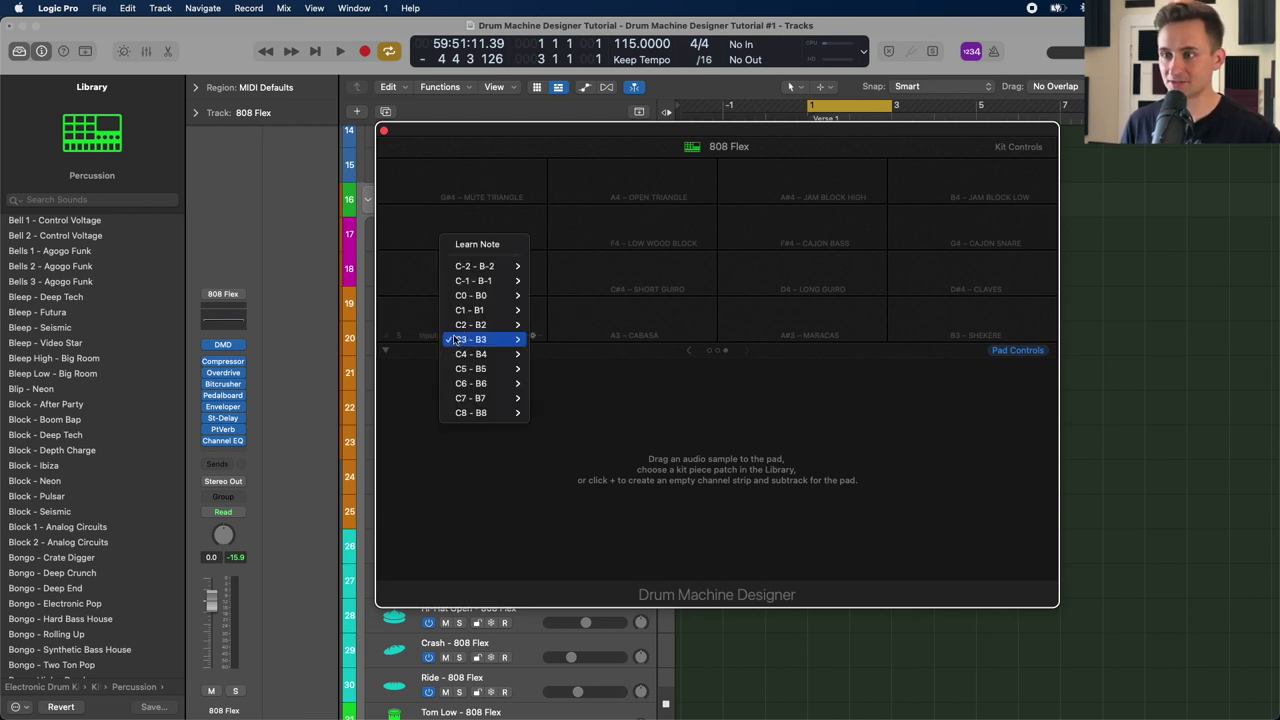
{"action": "left_click", "coordinate": [477, 248]}
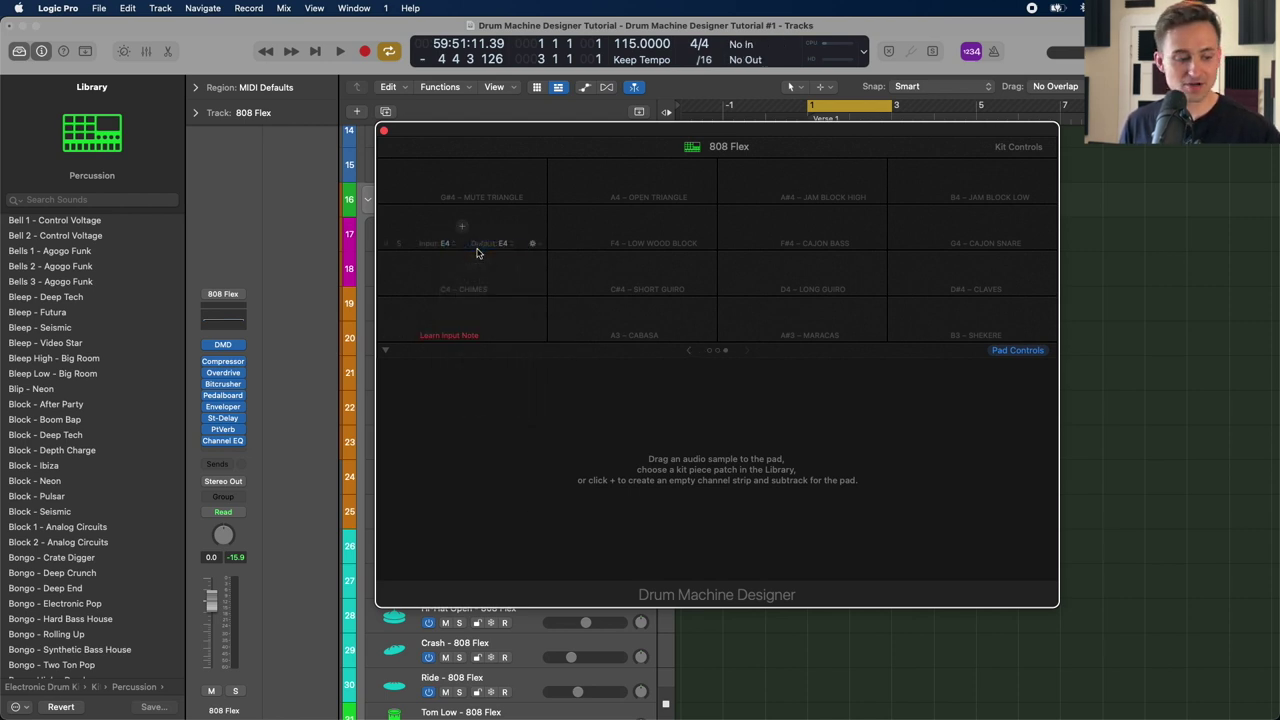
{"action": "left_click", "coordinate": [620, 335]}
{"action": "left_click", "coordinate": [643, 246]}
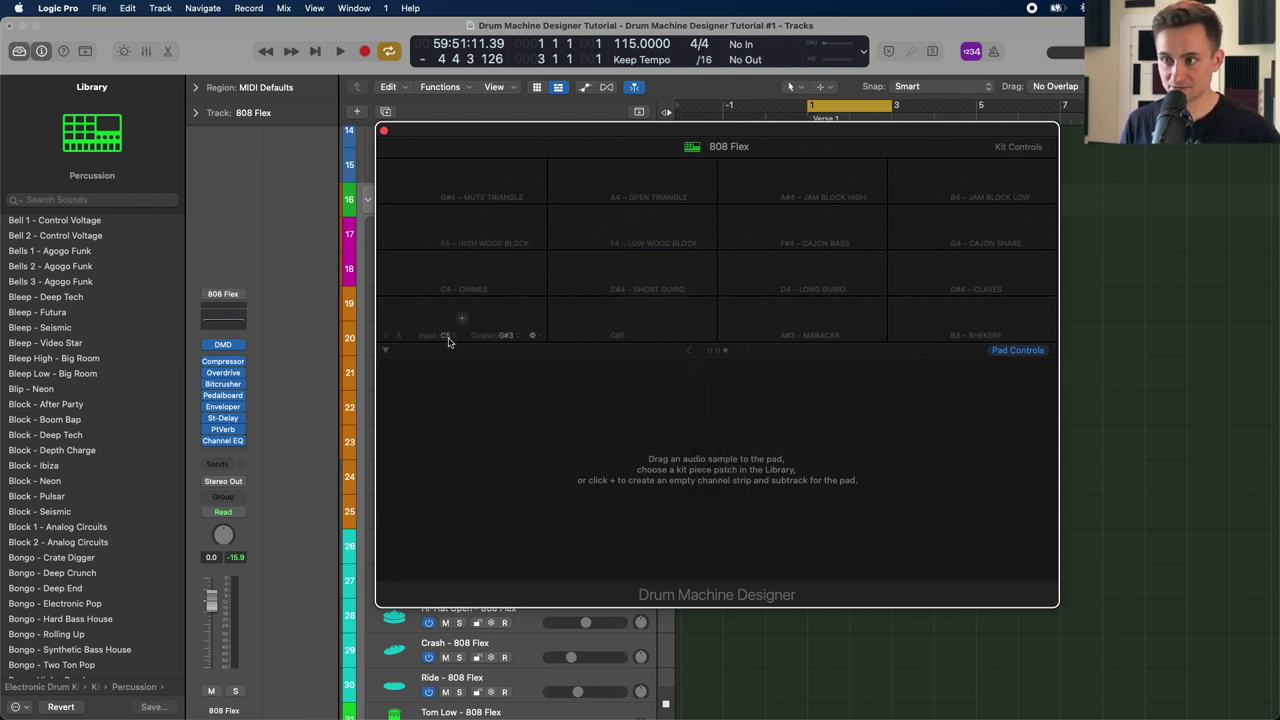
Step: Assign D5 to the third pad and learn the remaining pads from C6 onward
{"action": "left_click", "coordinate": [793, 337]}
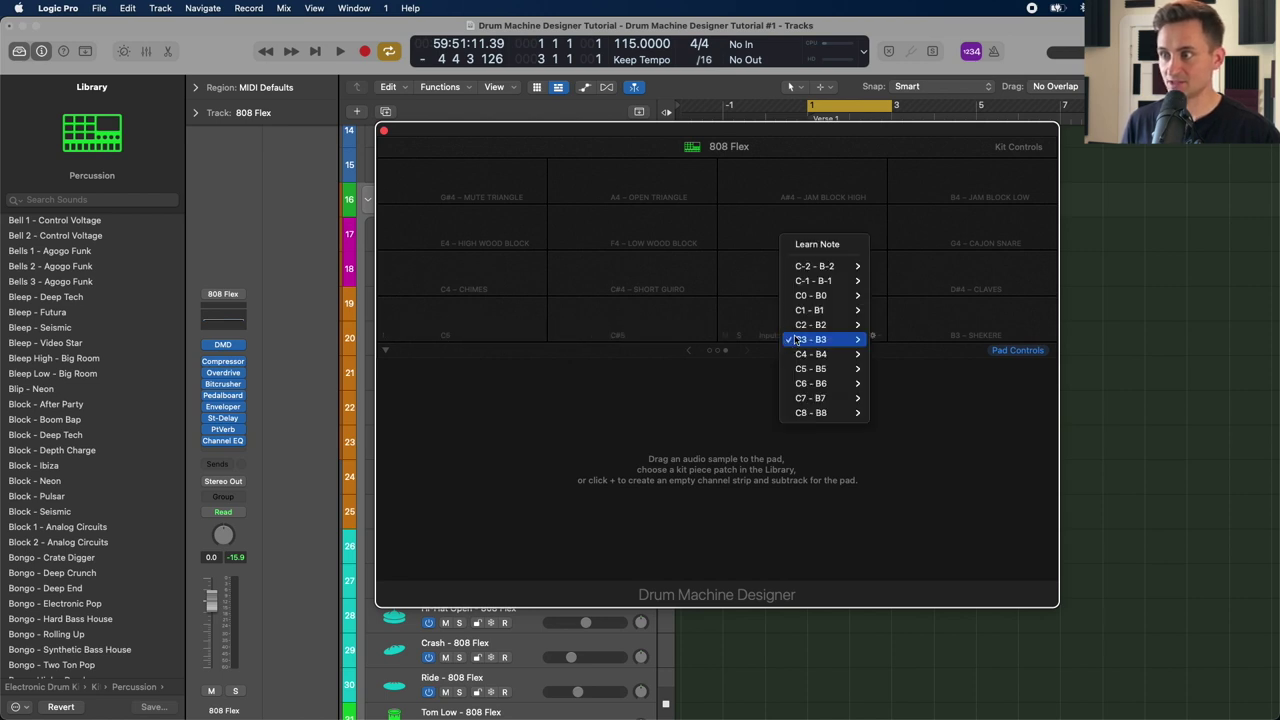
{"action": "mouse_move", "coordinate": [830, 369]}
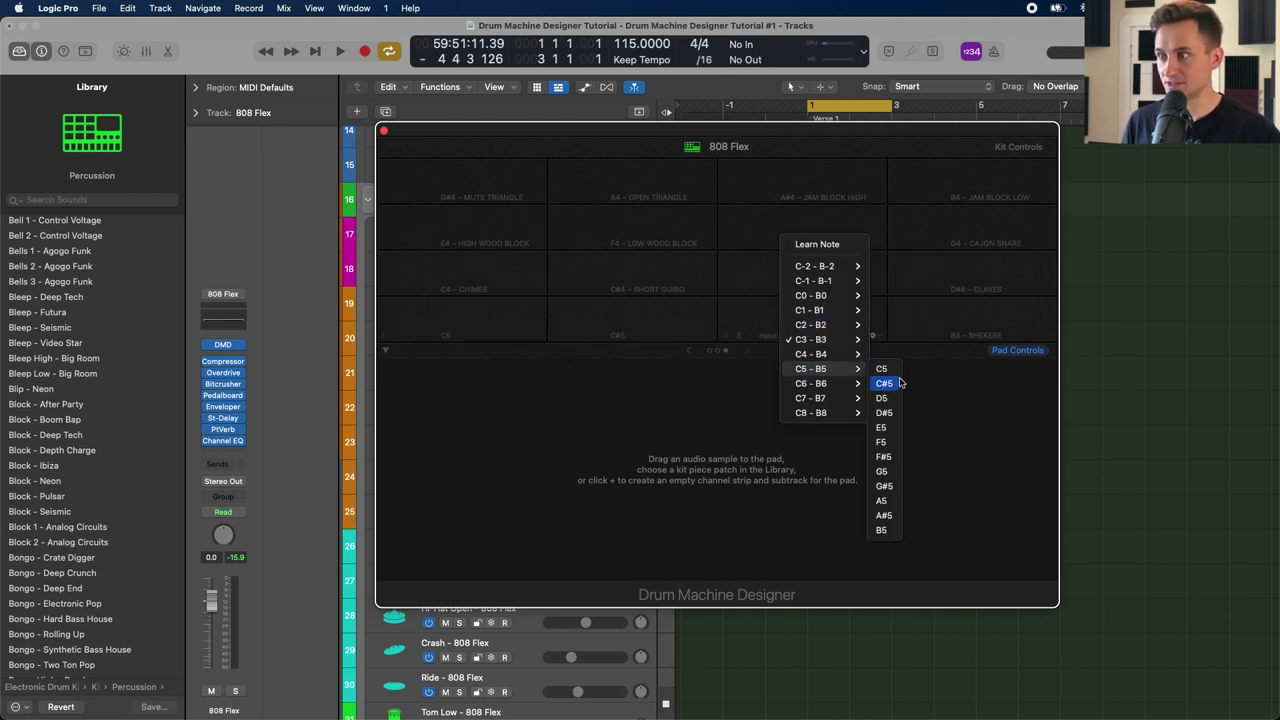
{"action": "left_click", "coordinate": [897, 384]}
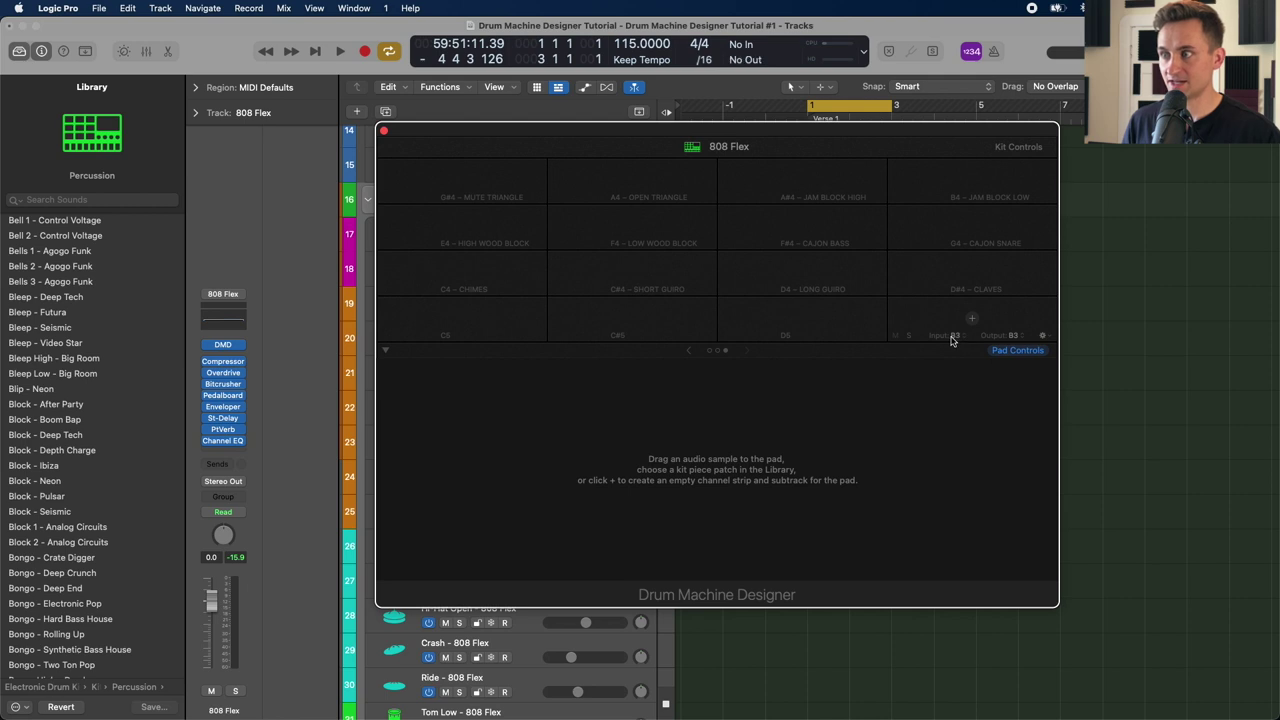
{"action": "left_click", "coordinate": [952, 337]}
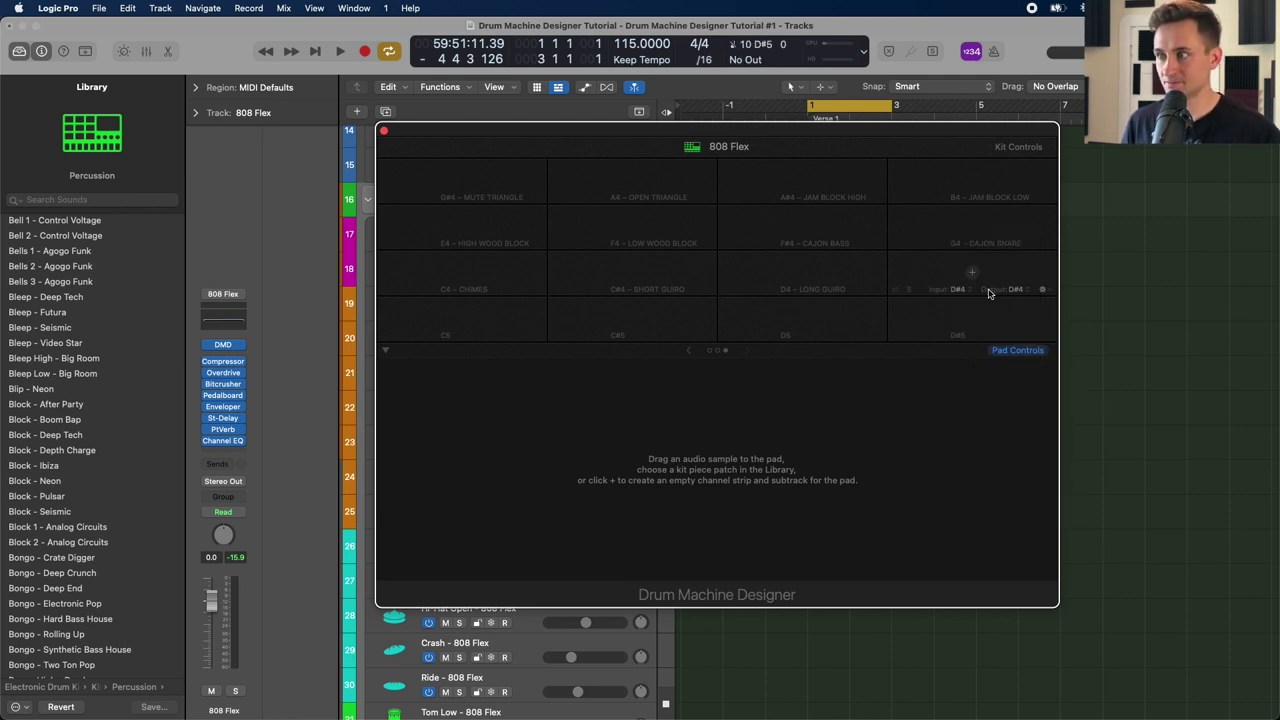
{"action": "left_click", "coordinate": [955, 197]}
{"action": "left_click", "coordinate": [986, 94]}
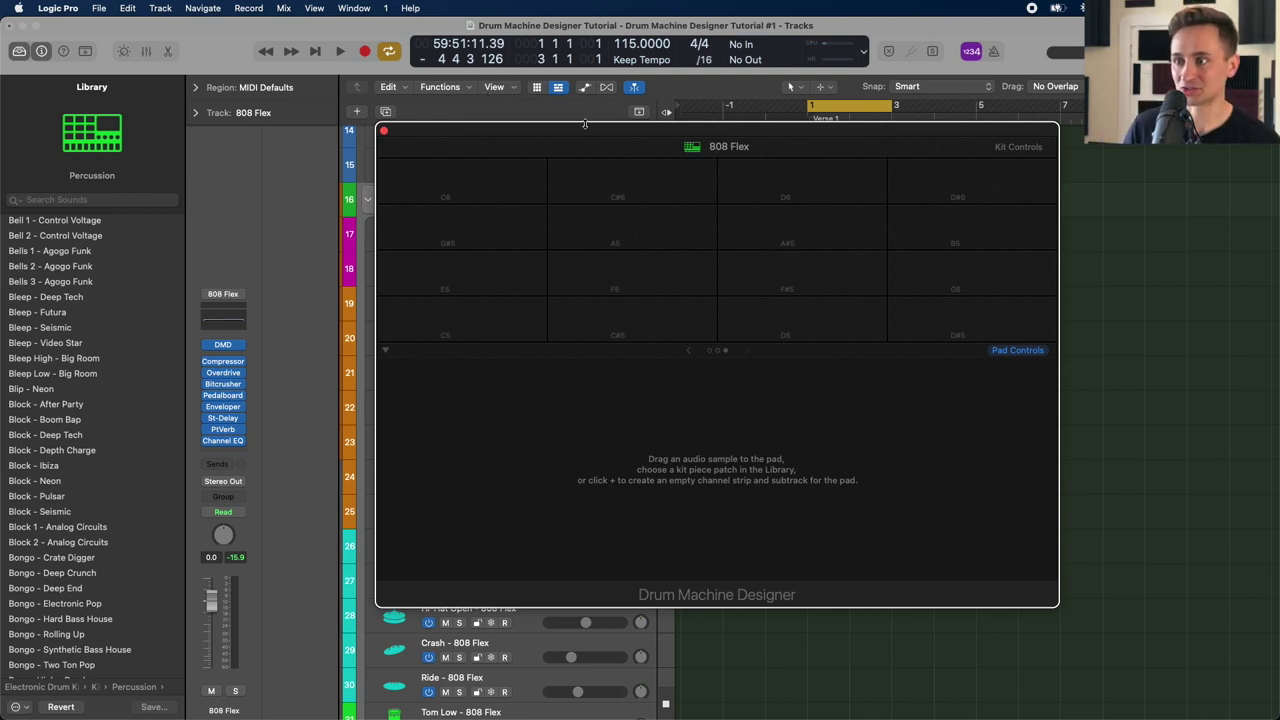
{"action": "left_click", "coordinate": [686, 352]}
{"action": "left_click", "coordinate": [686, 352]}
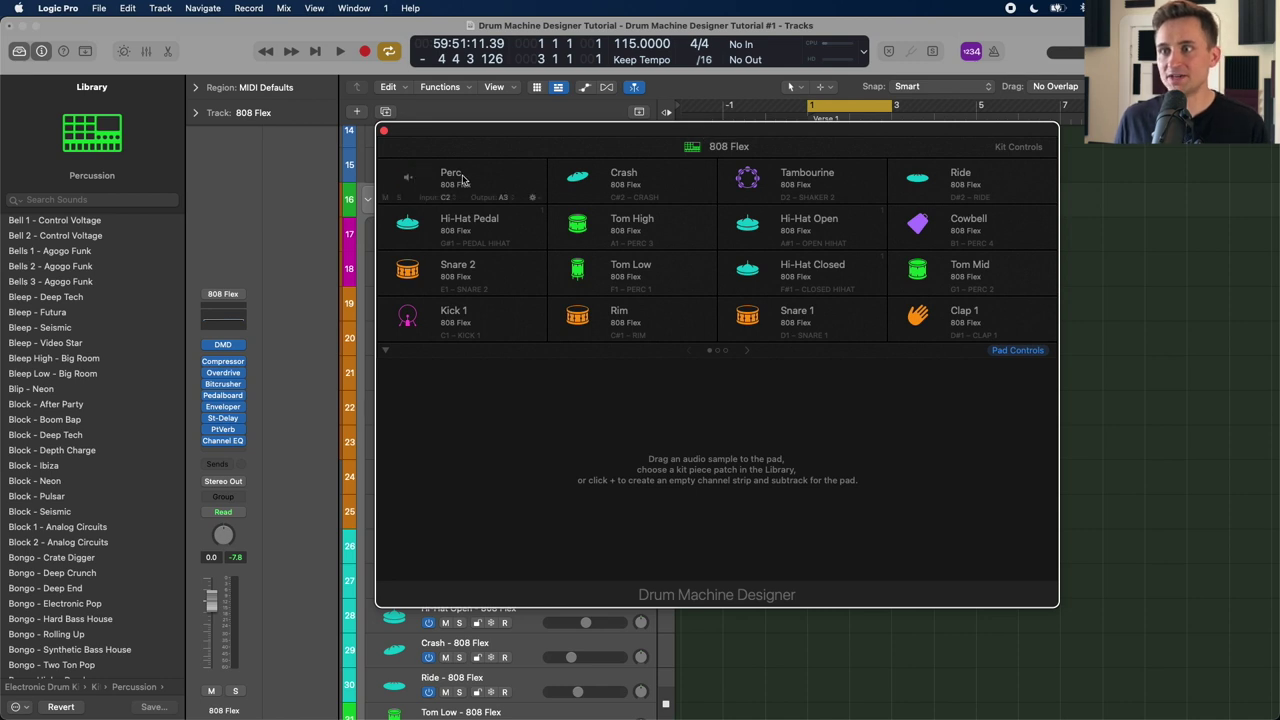
Step: Select Kick 1 and show its Kick_1_808Flex.aif waveform in Q-Sampler Main
{"action": "left_click", "coordinate": [494, 311]}
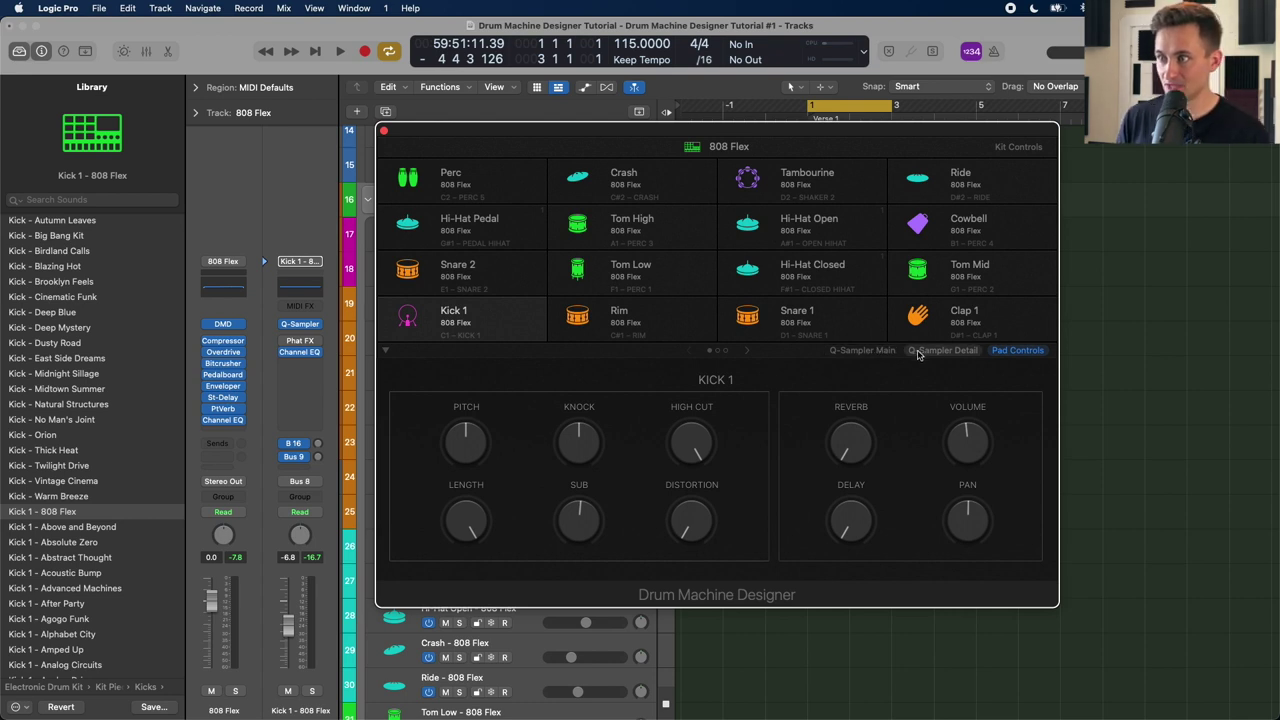
{"action": "left_click", "coordinate": [872, 354]}
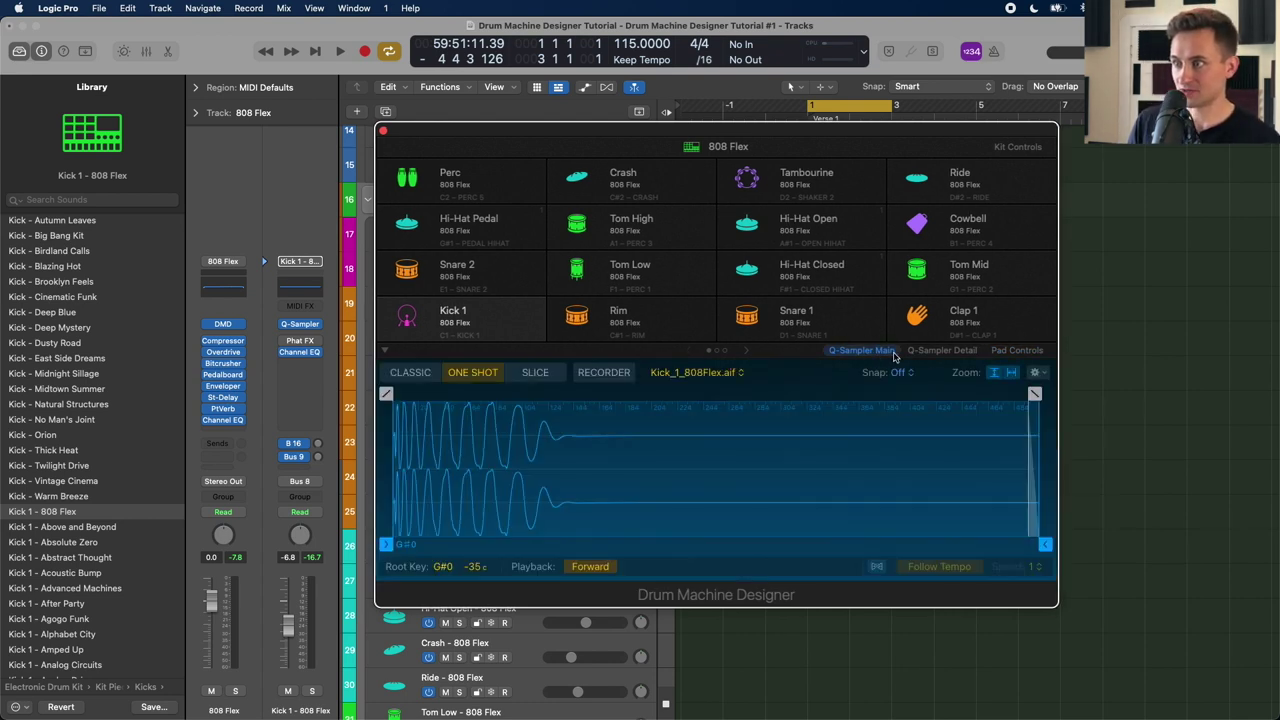
{"action": "left_click", "coordinate": [942, 352]}
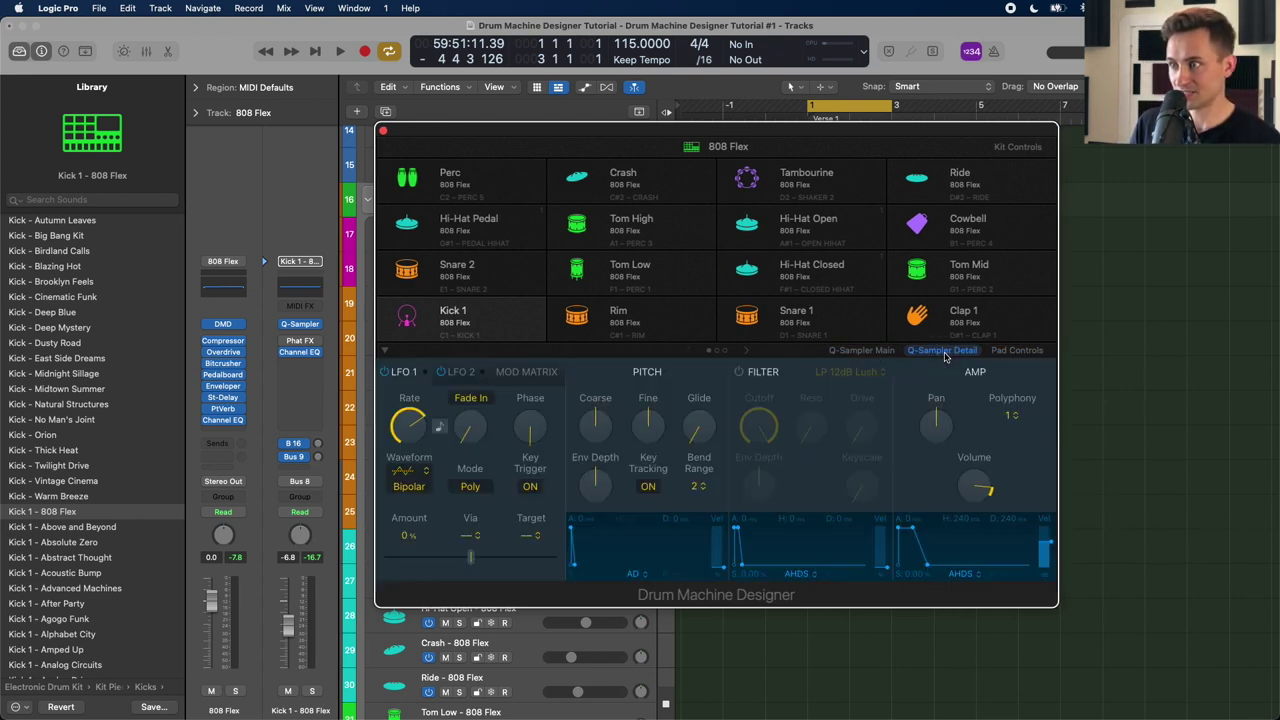
{"action": "left_click", "coordinate": [1016, 351]}
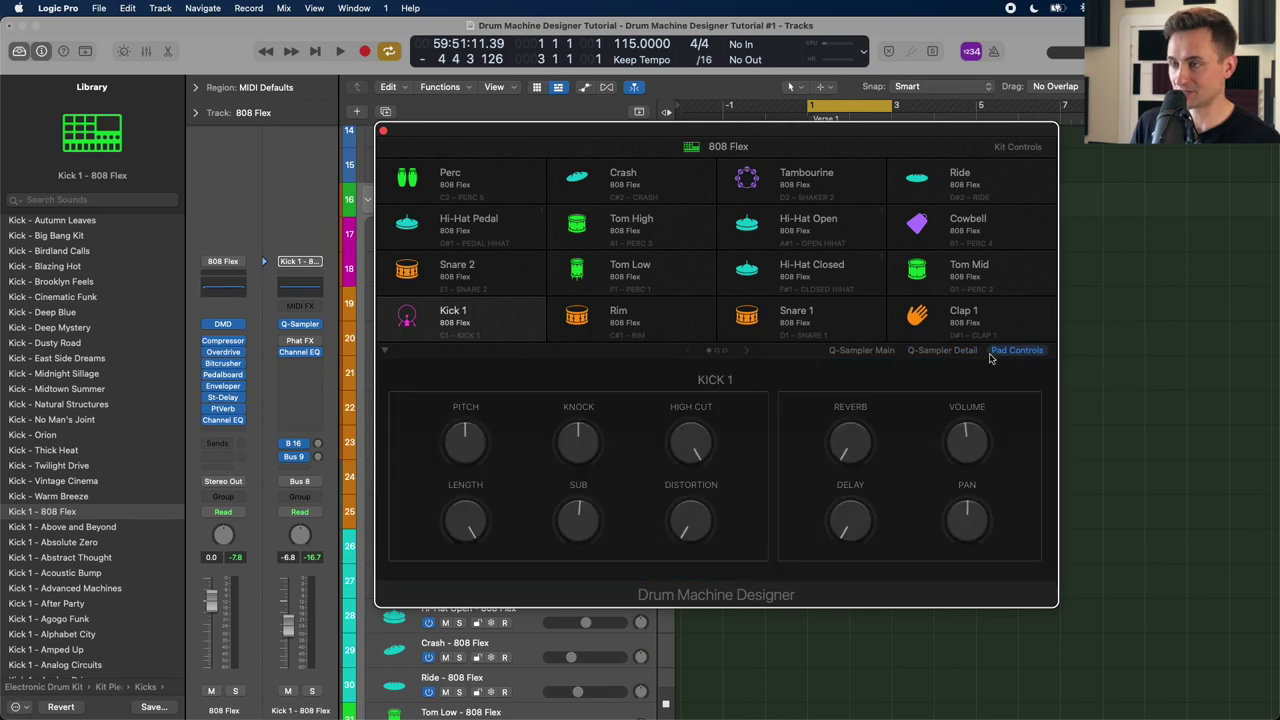
{"action": "left_click", "coordinate": [862, 351]}
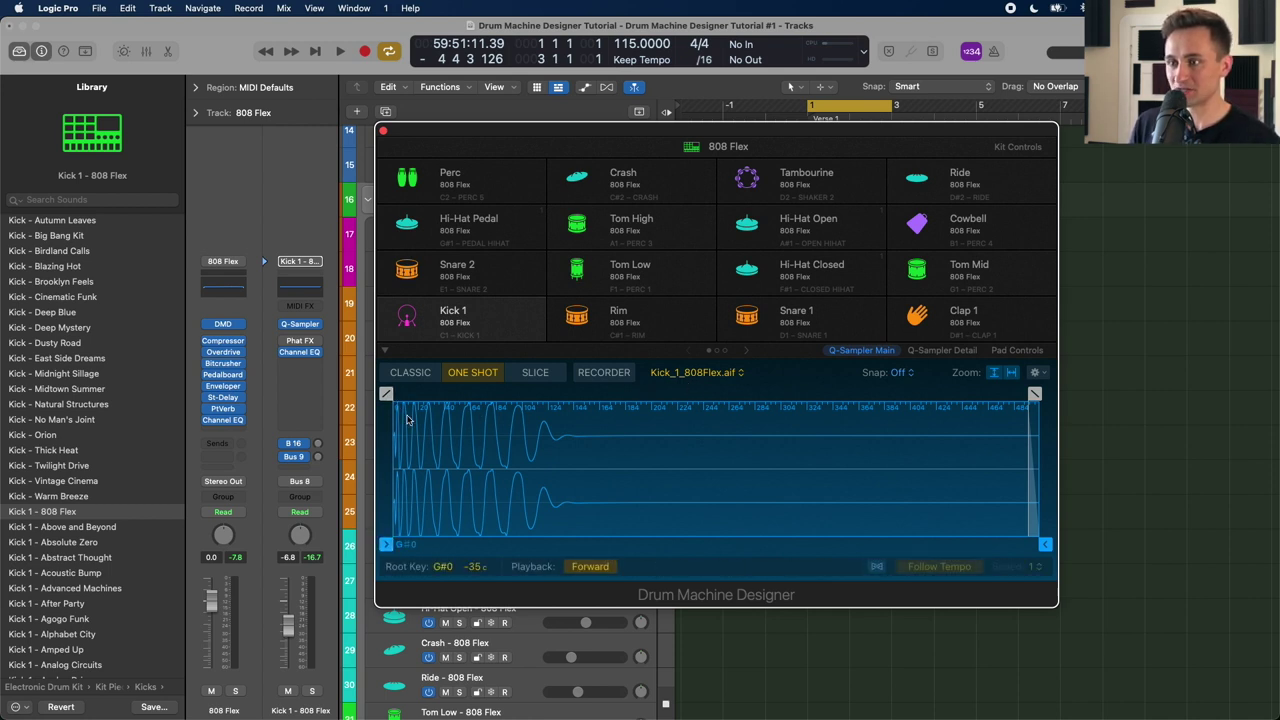
Step: Adjust the Kick 1 sample's start point, 0.075 s fade-out and end point
{"action": "mouse_move", "coordinate": [388, 394]}
{"action": "left_mouse_down"}
{"action": "mouse_move", "coordinate": [515, 398]}
{"action": "mouse_move", "coordinate": [346, 402]}
{"action": "mouse_move", "coordinate": [530, 400]}
{"action": "mouse_move", "coordinate": [424, 410]}
{"action": "mouse_move", "coordinate": [386, 398]}
{"action": "left_mouse_up"}
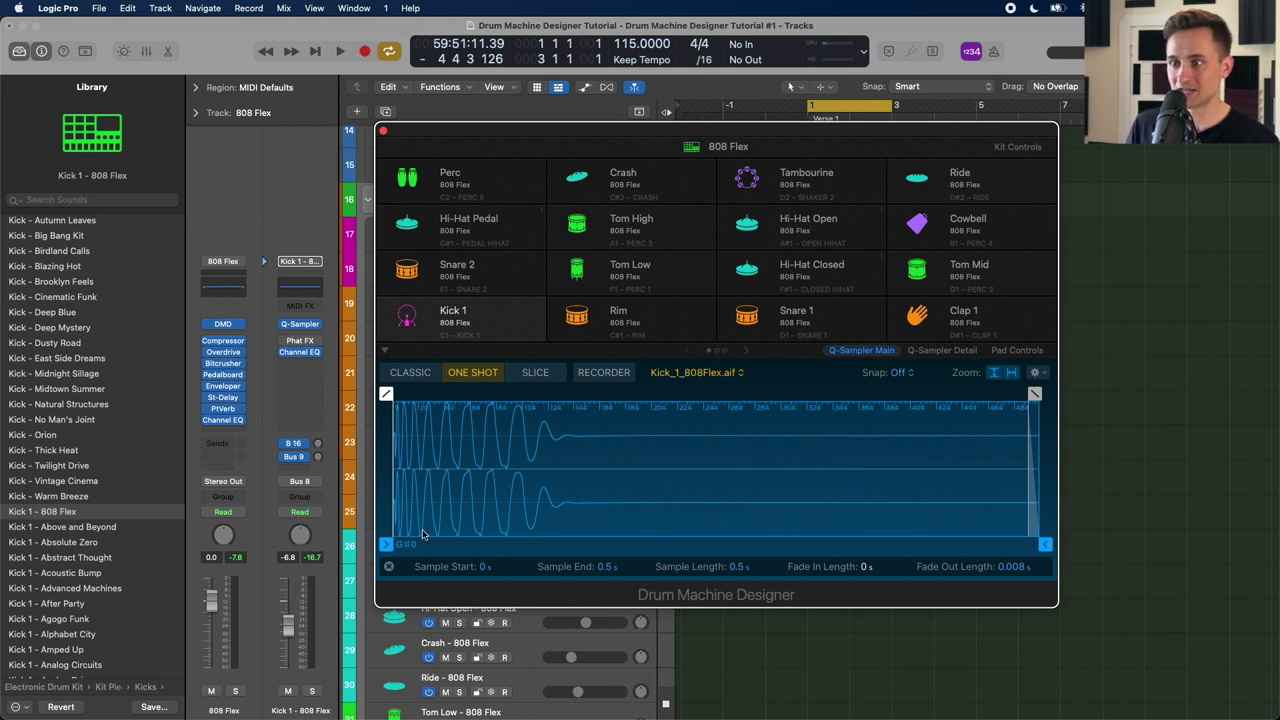
{"action": "left_click", "coordinate": [388, 393]}
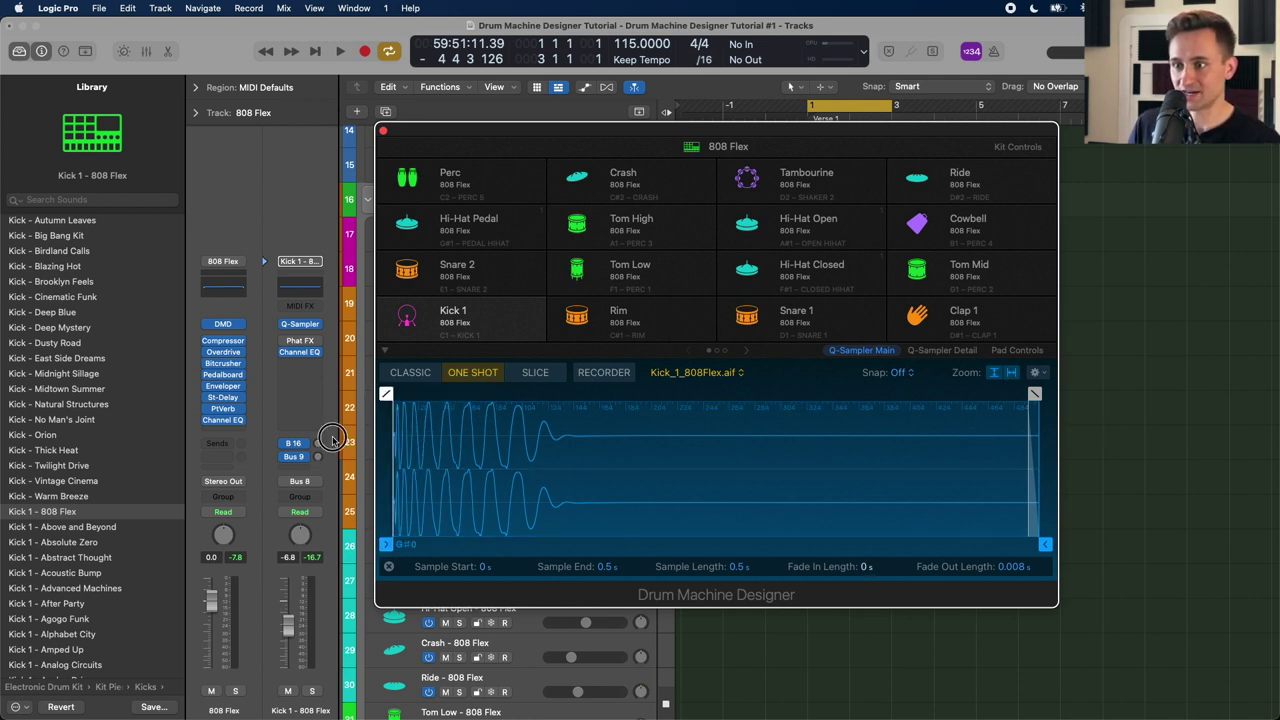
{"action": "mouse_move", "coordinate": [386, 544]}
{"action": "left_mouse_down"}
{"action": "mouse_move", "coordinate": [514, 543]}
{"action": "mouse_move", "coordinate": [386, 544]}
{"action": "left_mouse_up"}
{"action": "mouse_move", "coordinate": [1045, 543]}
{"action": "left_mouse_down"}
{"action": "mouse_move", "coordinate": [537, 457]}
{"action": "mouse_move", "coordinate": [1145, 505]}
{"action": "left_mouse_up"}
{"action": "left_click_drag", "start_coordinate": [1024, 393], "coordinate": [1103, 431]}
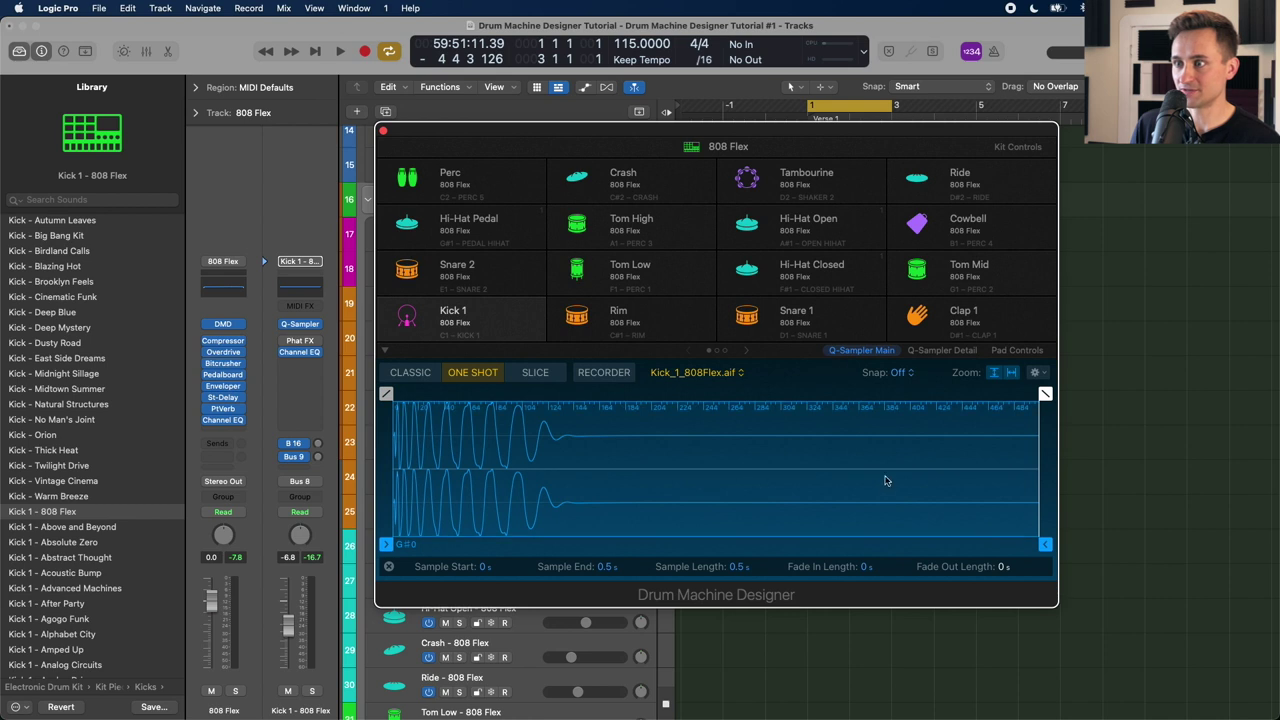
{"action": "left_click", "coordinate": [1045, 543]}
{"action": "left_click_drag", "start_coordinate": [1045, 543], "coordinate": [429, 508]}
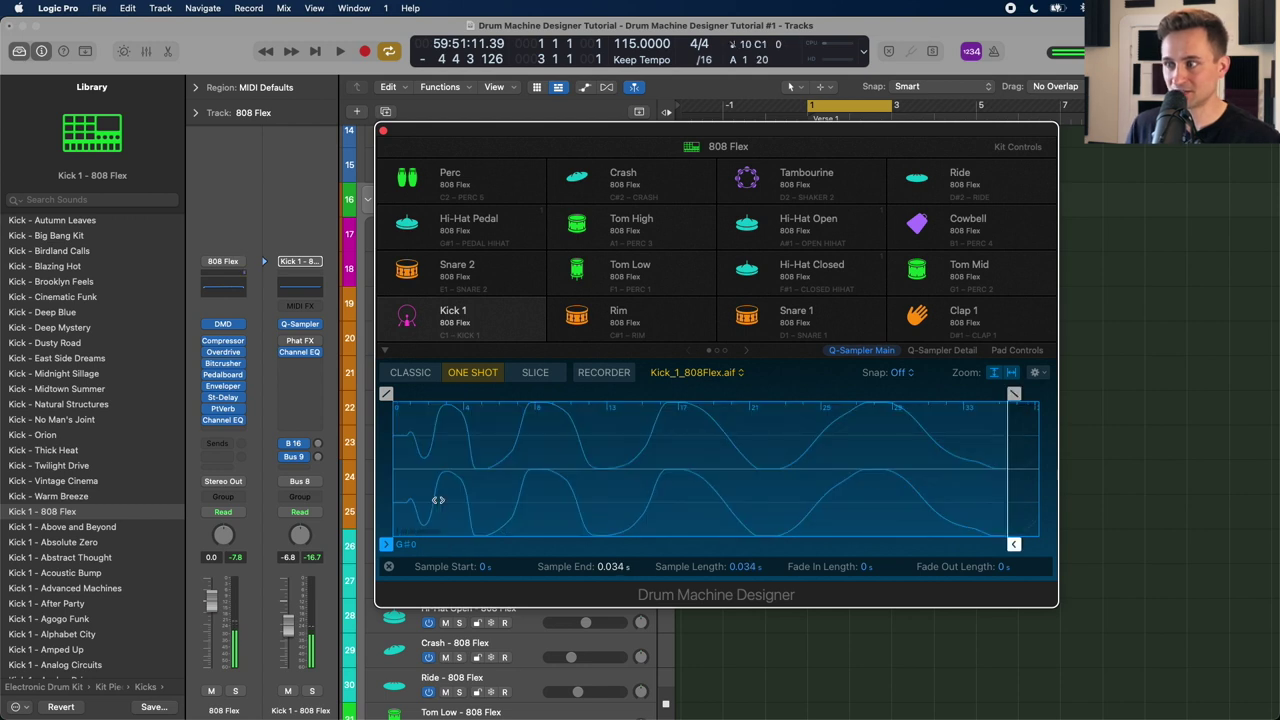
{"action": "left_click_drag", "start_coordinate": [1014, 543], "coordinate": [1194, 537]}
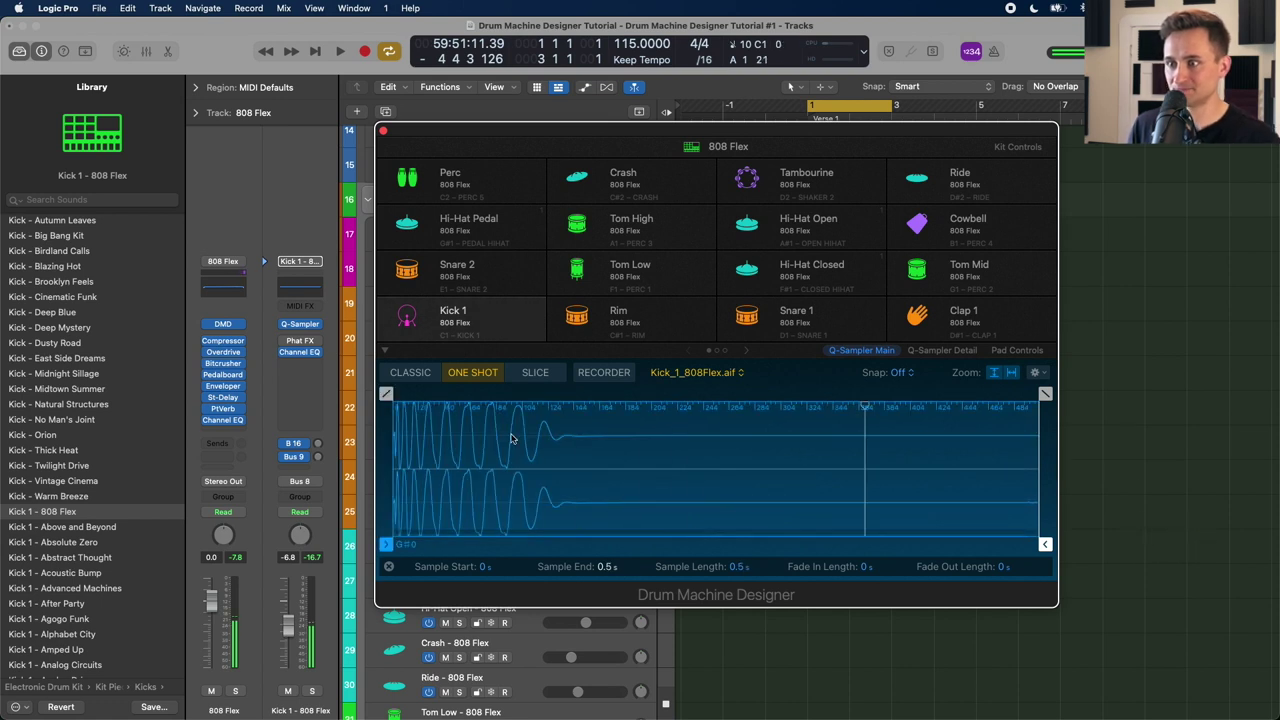
Step: Add a tiny fade-in, move the sample start later, and view Q-Sampler Detail
{"action": "left_click", "coordinate": [388, 393]}
{"action": "left_click_drag", "start_coordinate": [388, 393], "coordinate": [346, 408]}
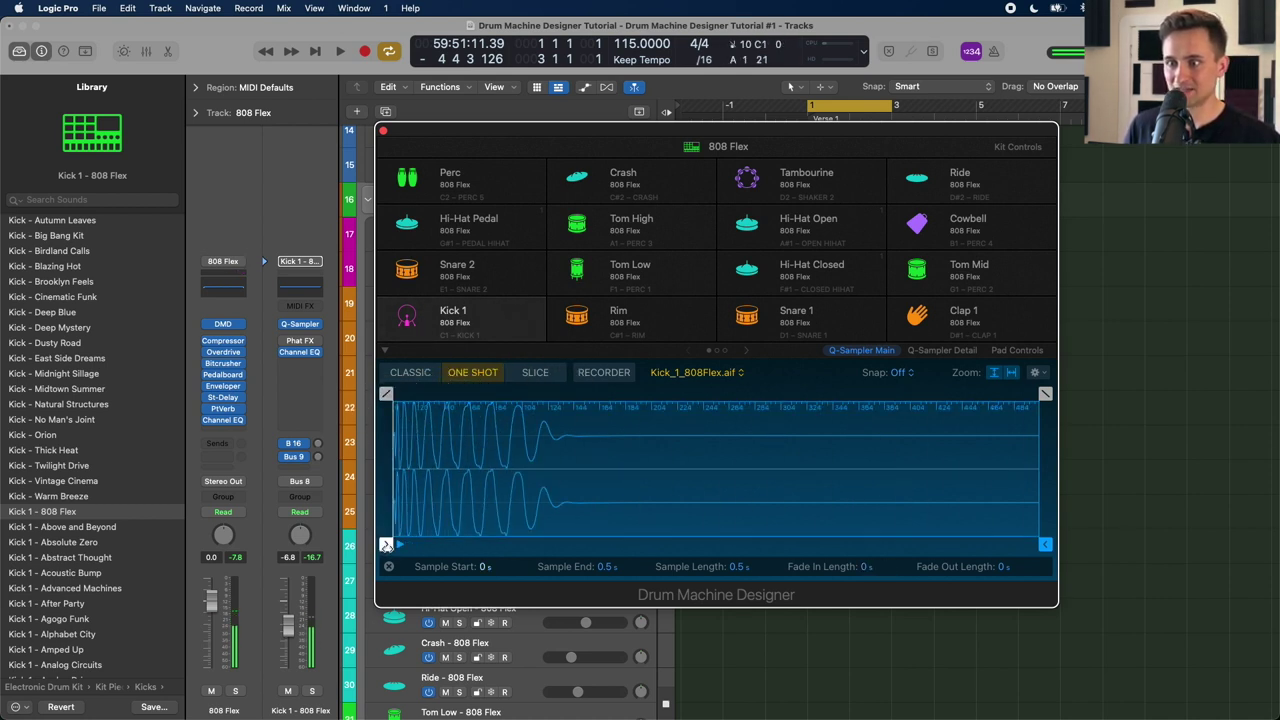
{"action": "mouse_move", "coordinate": [386, 545]}
{"action": "left_mouse_down"}
{"action": "mouse_move", "coordinate": [519, 540]}
{"action": "mouse_move", "coordinate": [232, 537]}
{"action": "left_mouse_up"}
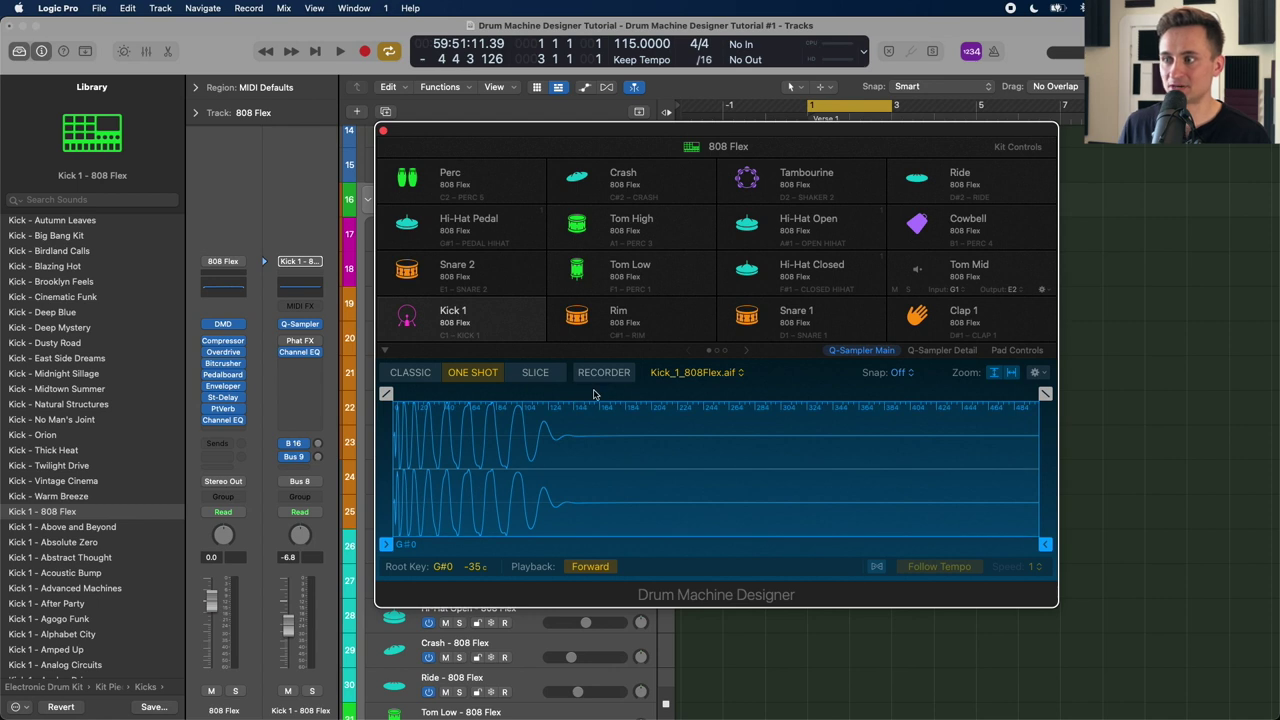
{"action": "left_click", "coordinate": [927, 352]}
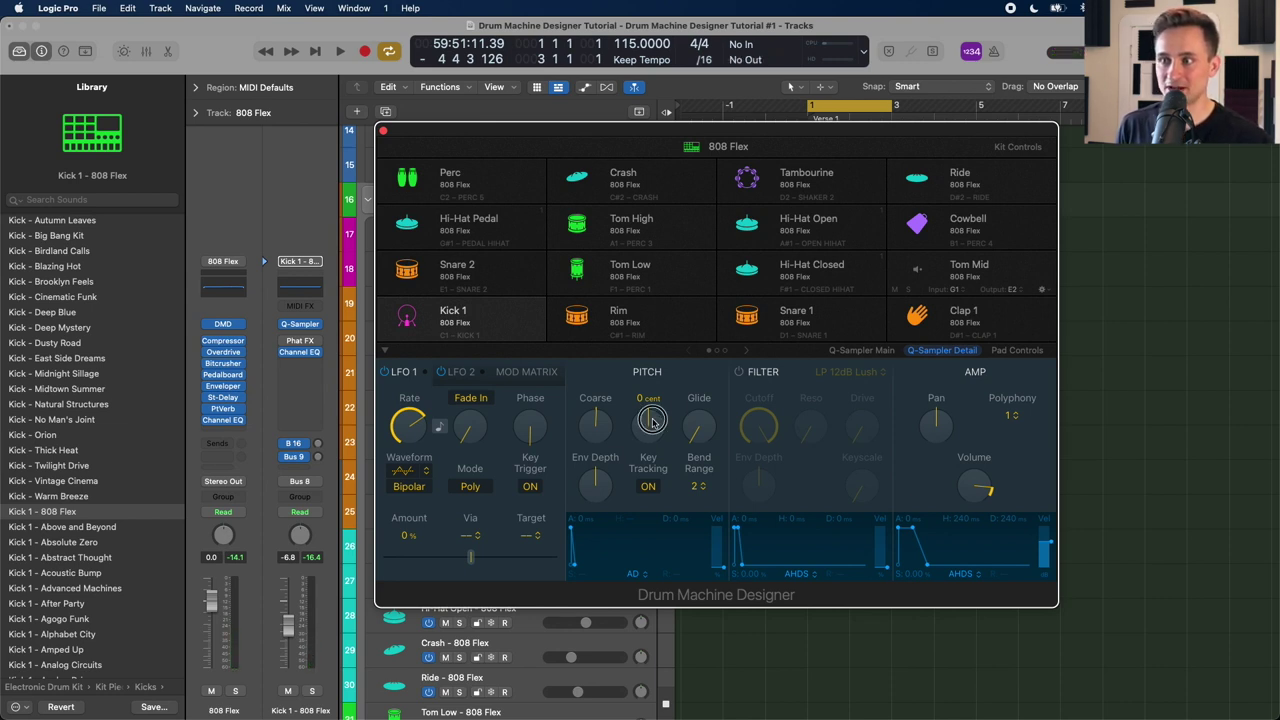
Step: Detune Kick 1's fine pitch to about -16 cents and show its pad controls
{"action": "left_click_drag", "start_coordinate": [650, 420], "coordinate": [645, 393]}
{"action": "mouse_move", "coordinate": [644, 422]}
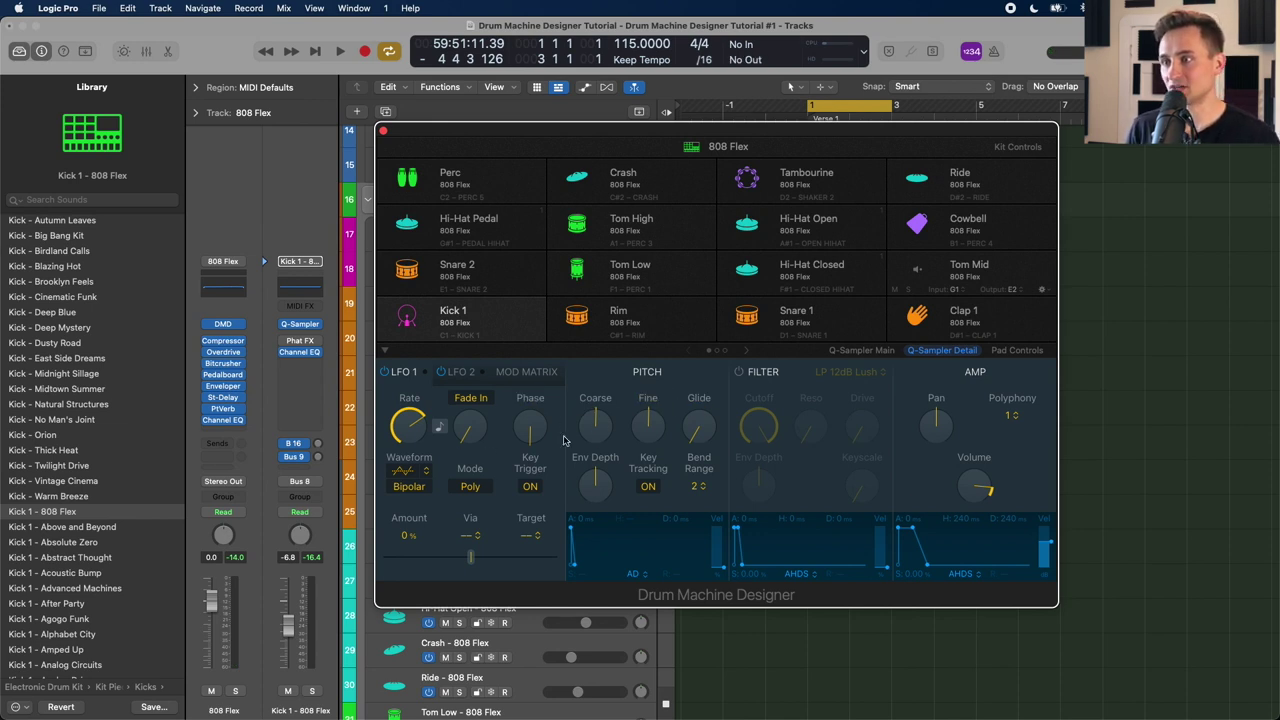
{"action": "left_click", "coordinate": [1006, 351]}
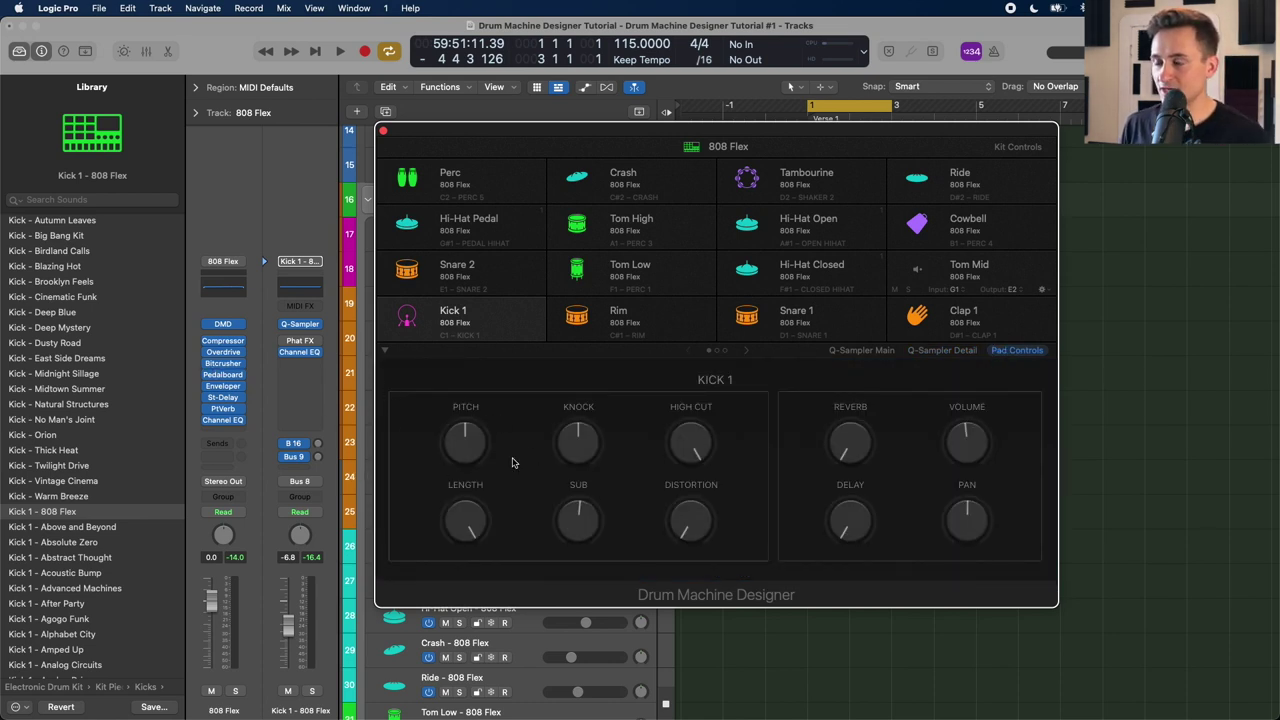
Step: Reset the Kick 1 pad pitch to 0
{"action": "left_click", "coordinate": [942, 351]}
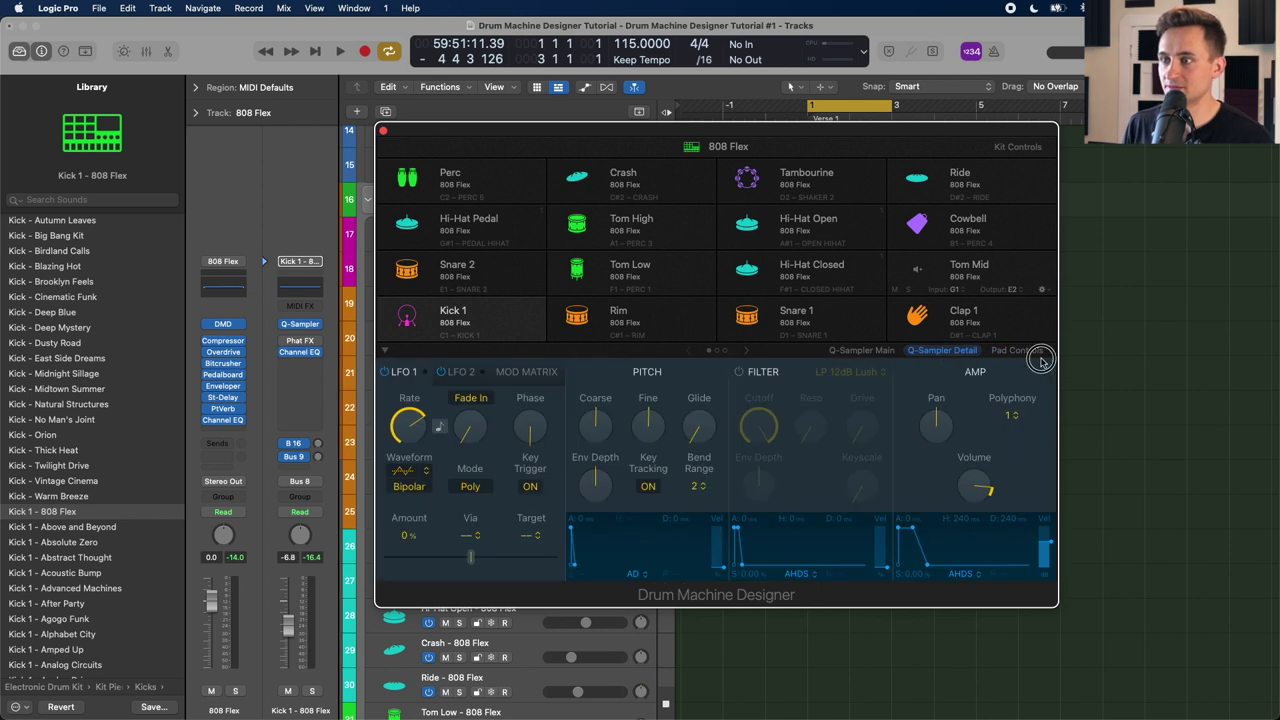
{"action": "left_click", "coordinate": [1027, 352]}
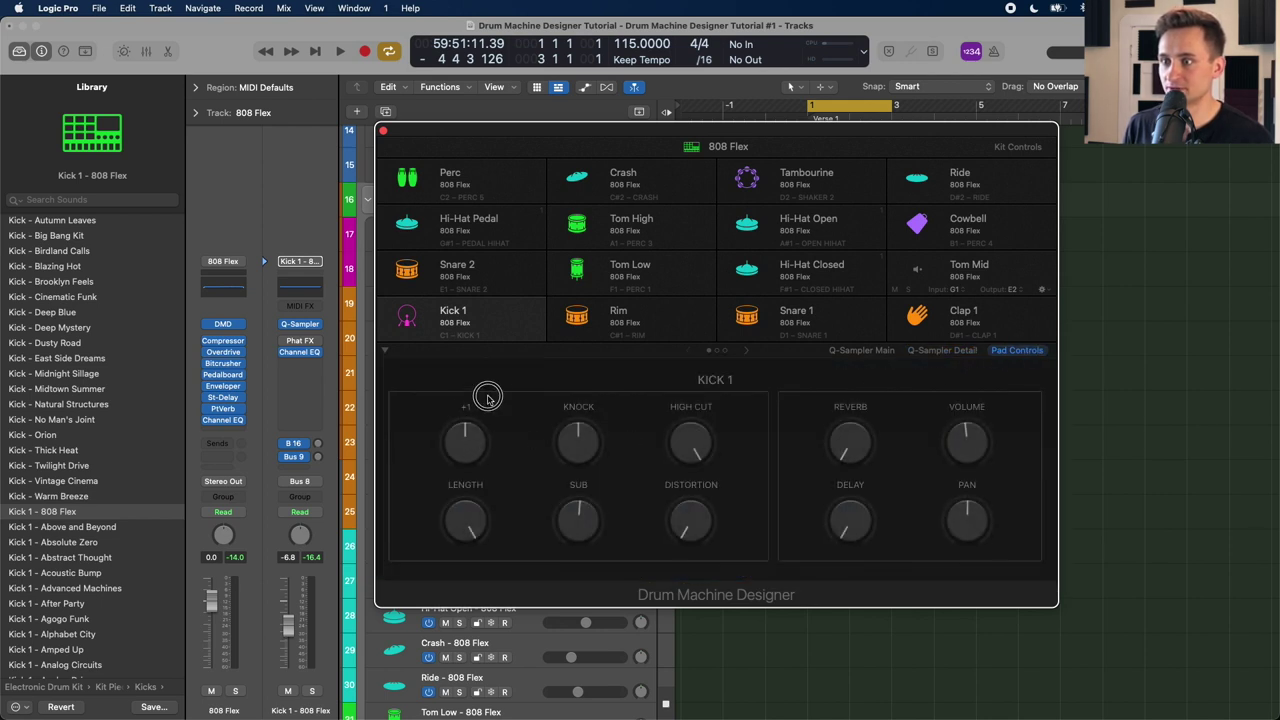
{"action": "left_click", "coordinate": [942, 351]}
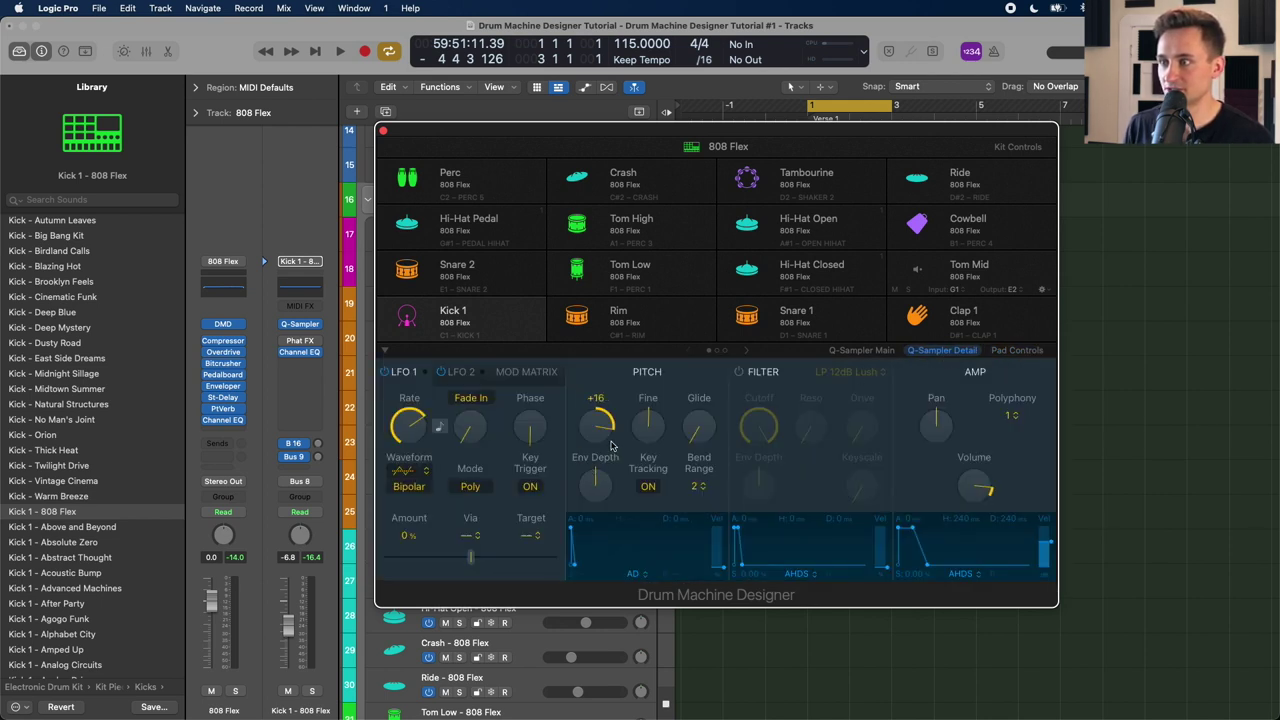
{"action": "left_click", "coordinate": [1017, 351]}
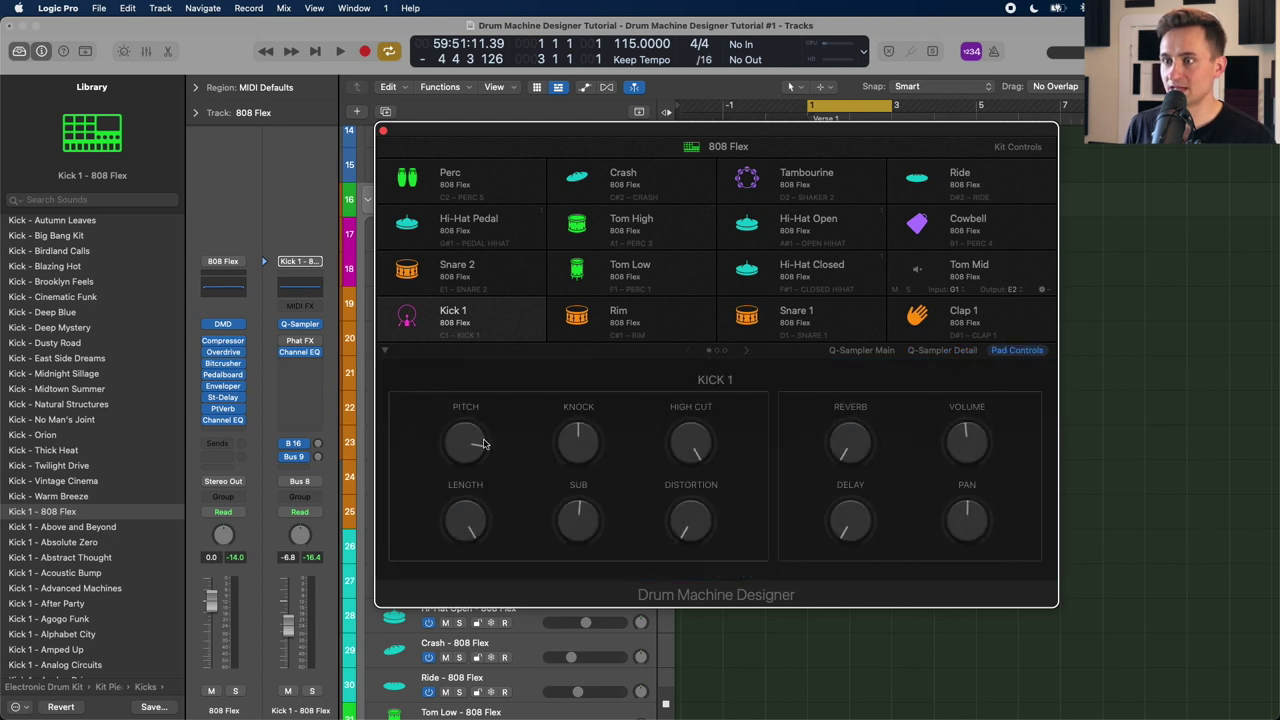
{"action": "left_click_drag", "start_coordinate": [463, 445], "coordinate": [450, 501]}
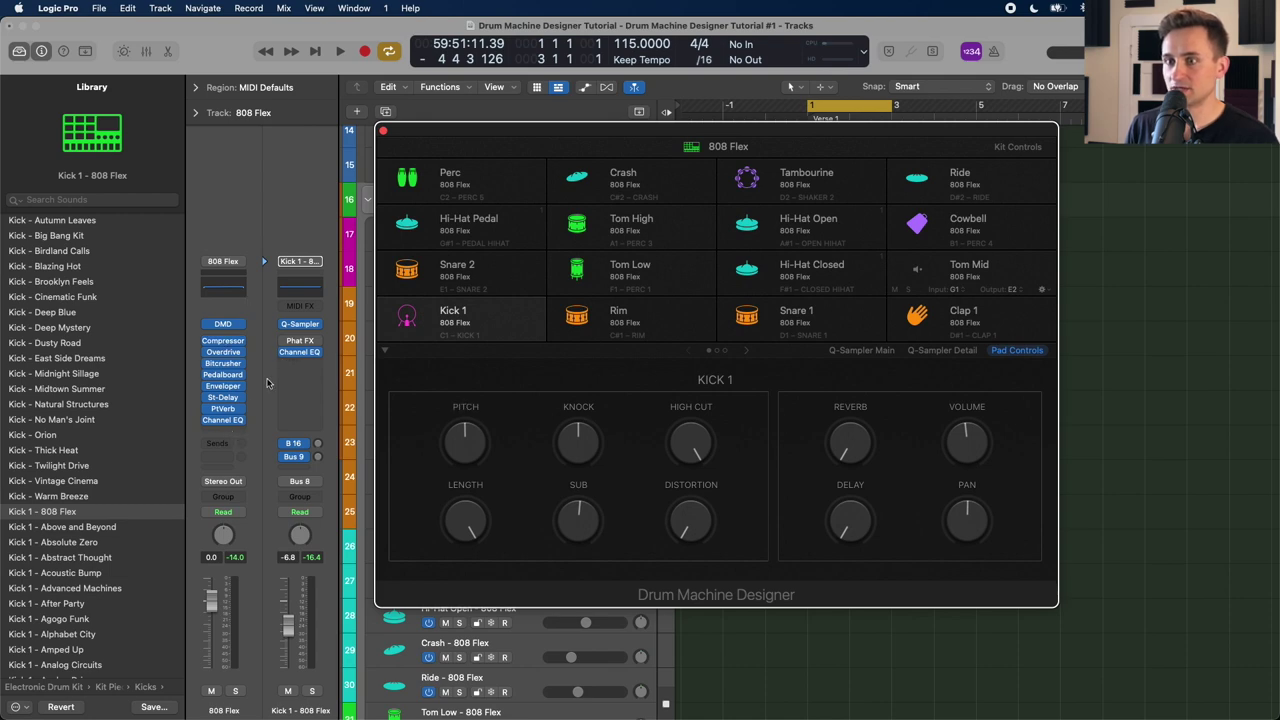
Step: Turn Kick 1's reverb amount down to about -23.8 dB
{"action": "left_click", "coordinate": [222, 408]}
{"action": "left_click_drag", "start_coordinate": [648, 192], "coordinate": [307, 102]}
{"action": "left_click_drag", "start_coordinate": [874, 444], "coordinate": [862, 360]}
{"action": "left_click_drag", "start_coordinate": [815, 136], "coordinate": [958, 132]}
{"action": "left_click_drag", "start_coordinate": [981, 436], "coordinate": [985, 490]}
{"action": "left_click", "coordinate": [59, 94]}
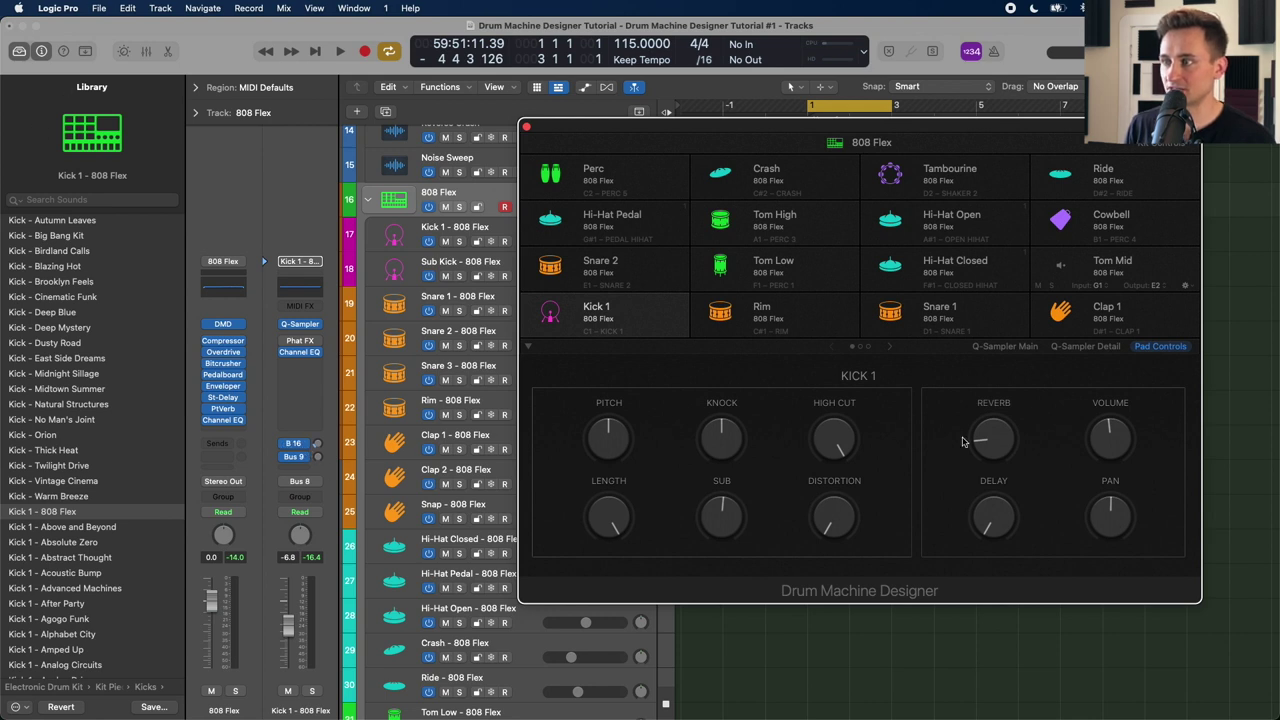
Step: Raise Kick 1's reverb to about -4.4 dB and lower its high cut to roughly 492 Hz
{"action": "left_click_drag", "start_coordinate": [978, 444], "coordinate": [1005, 395]}
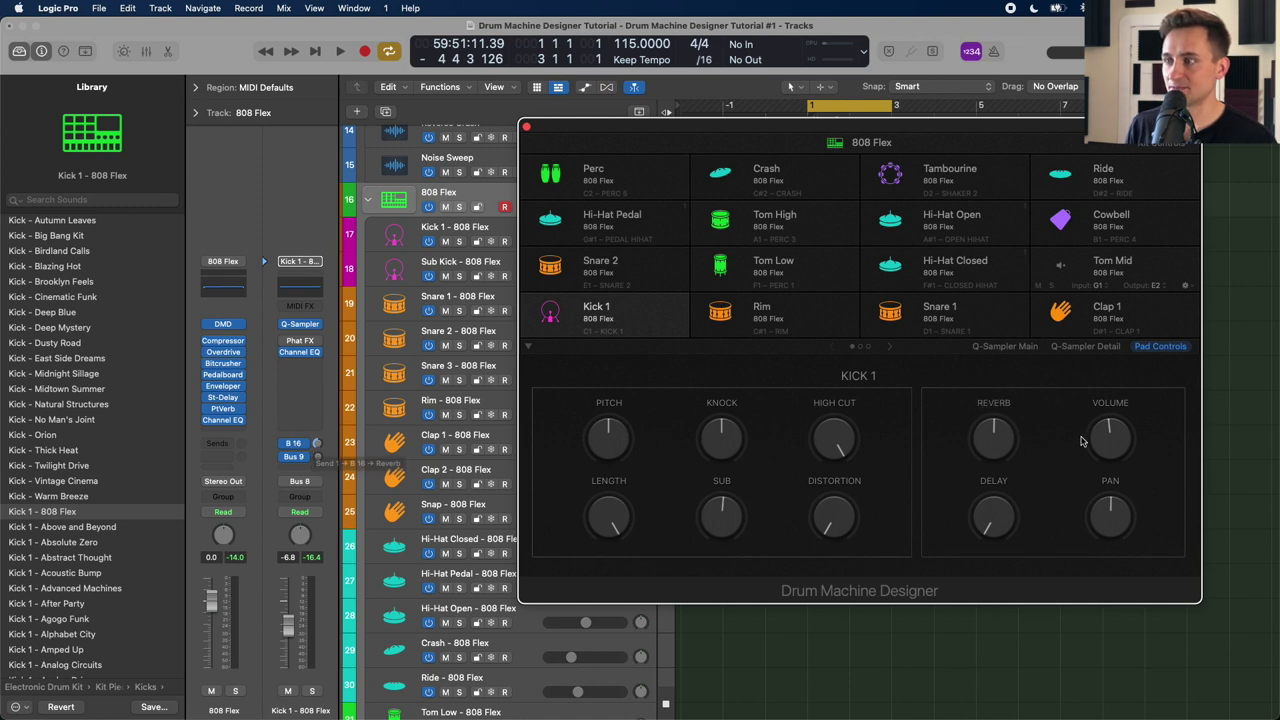
{"action": "left_click_drag", "start_coordinate": [1009, 444], "coordinate": [970, 424]}
{"action": "left_click_drag", "start_coordinate": [817, 418], "coordinate": [812, 446]}
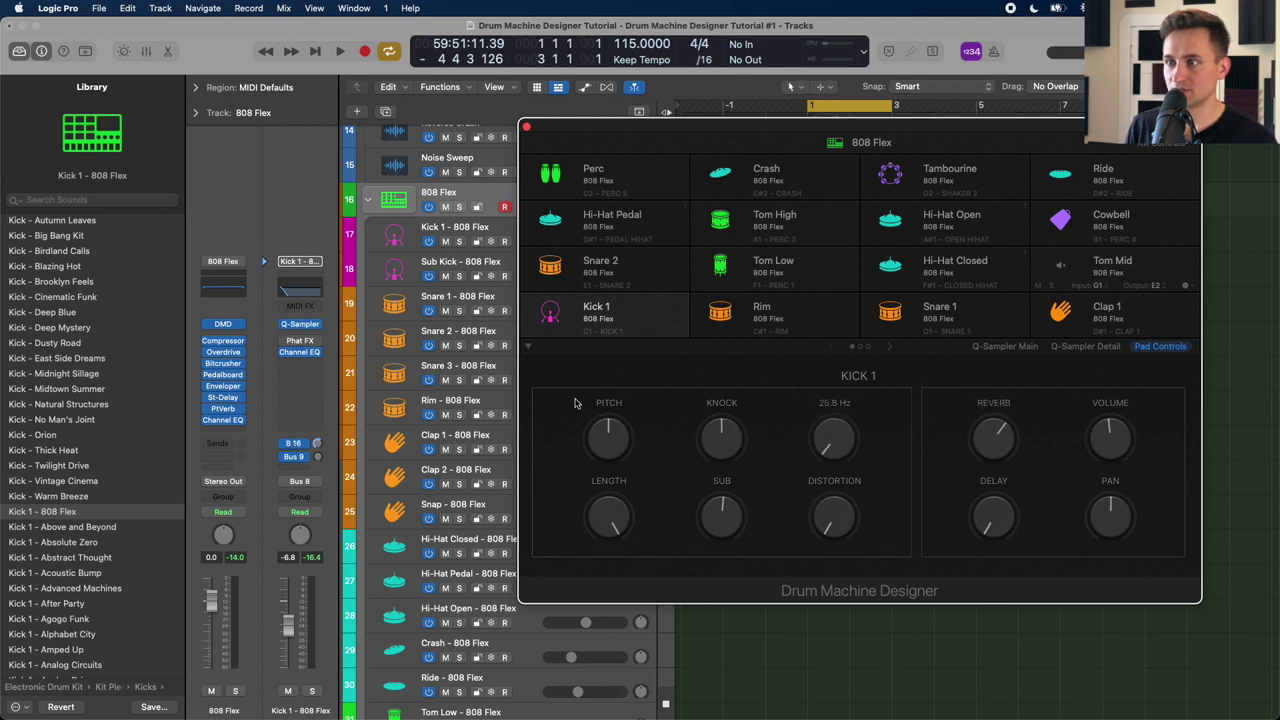
{"action": "left_click_drag", "start_coordinate": [828, 446], "coordinate": [826, 352]}
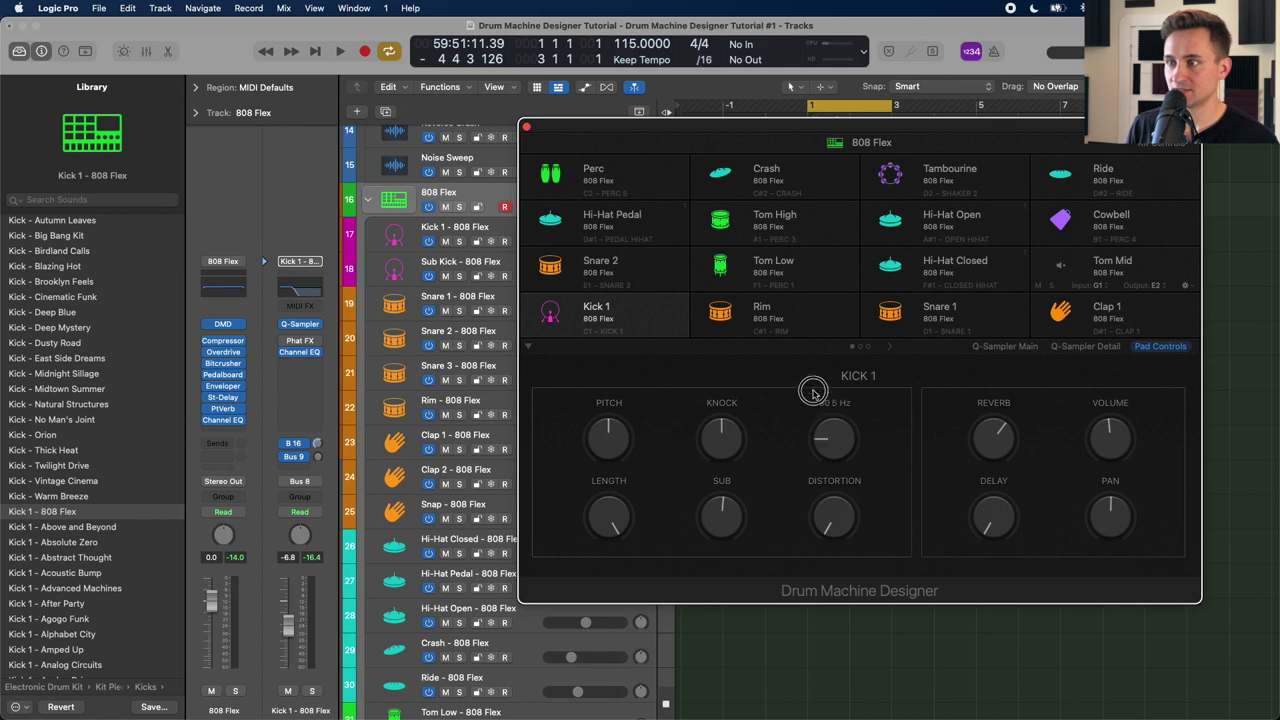
{"action": "left_click", "coordinate": [305, 358]}
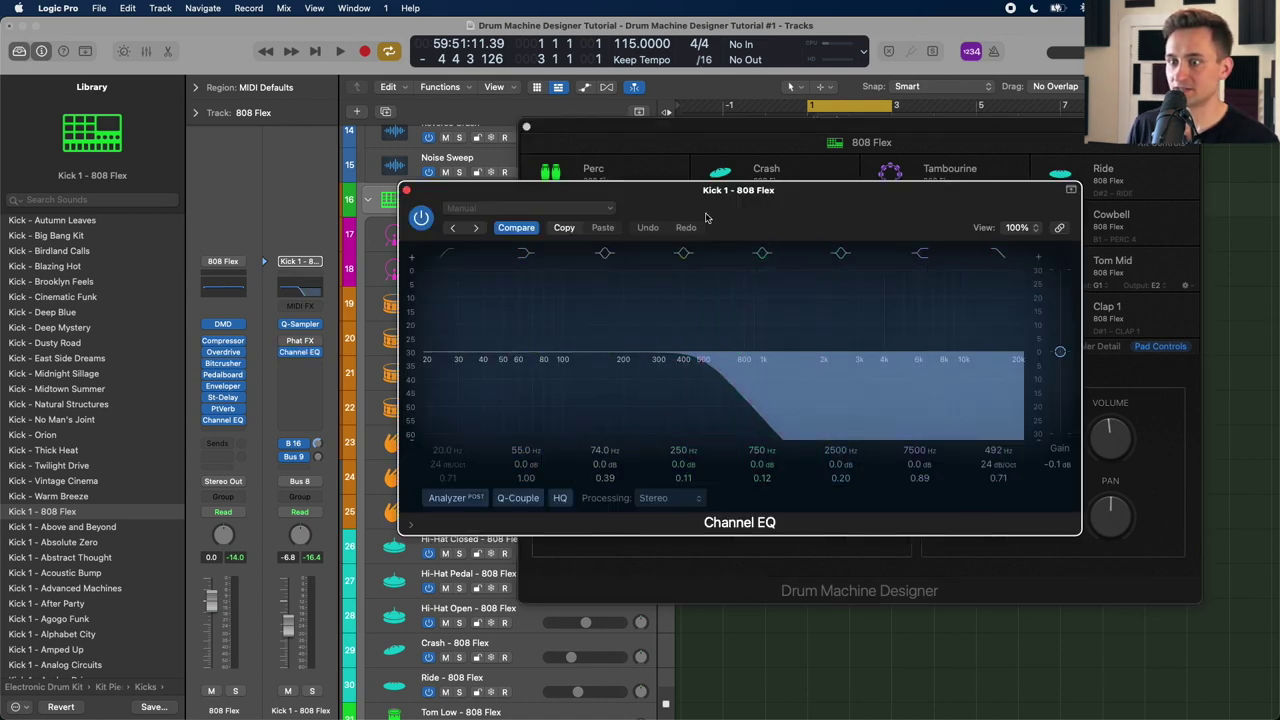
{"action": "left_click", "coordinate": [407, 191]}
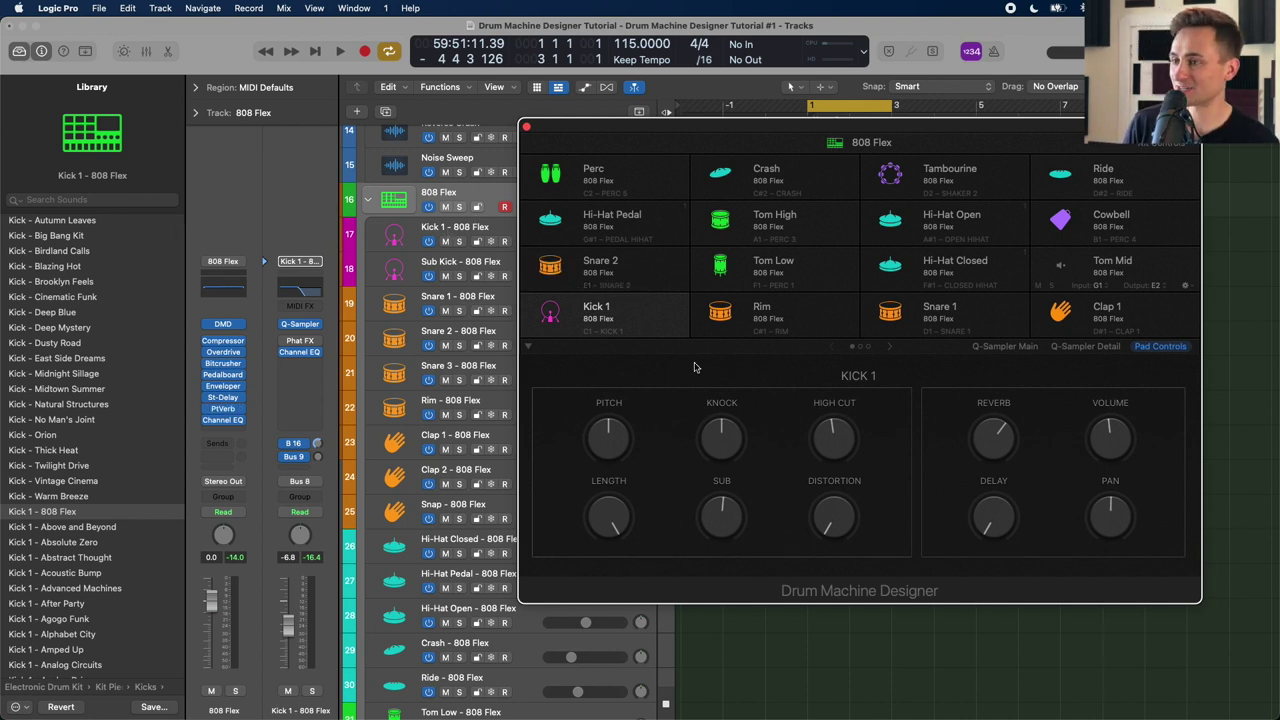
Step: Inspect the Snare 2 and Kick 1 pads and the Kick 1 track
{"action": "left_click", "coordinate": [474, 197]}
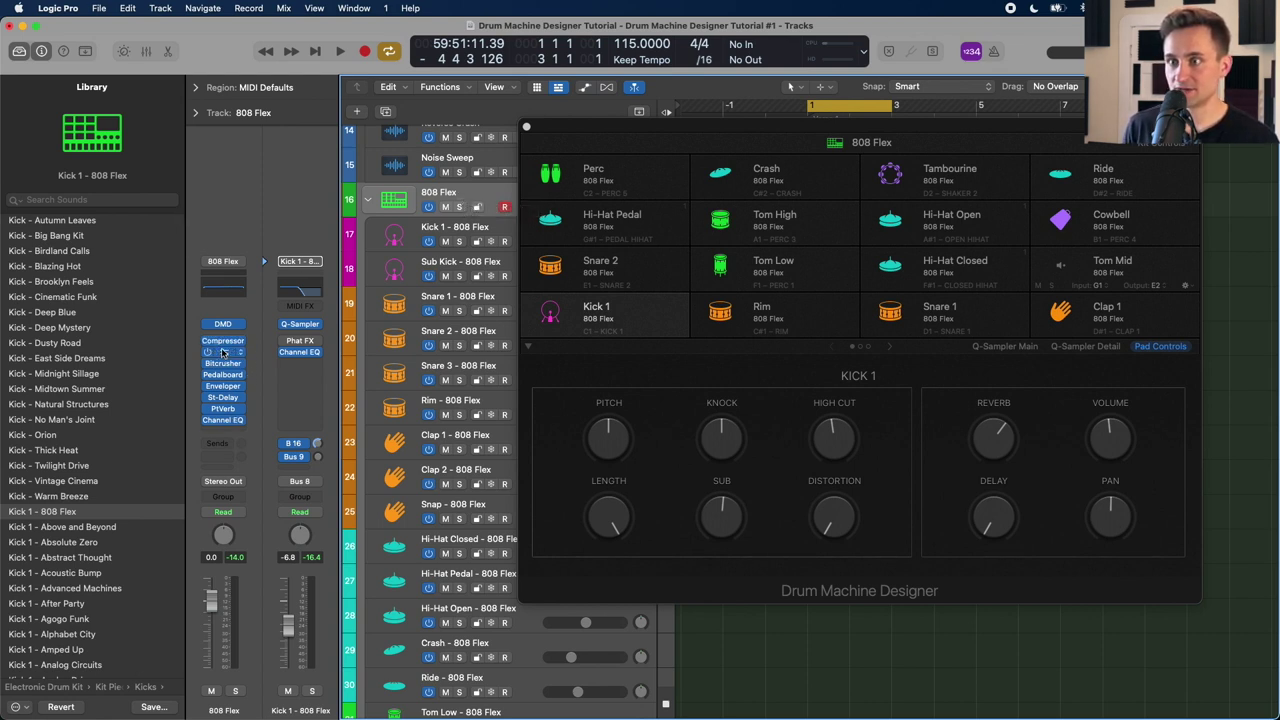
{"action": "left_click_drag", "start_coordinate": [225, 374], "coordinate": [228, 388]}
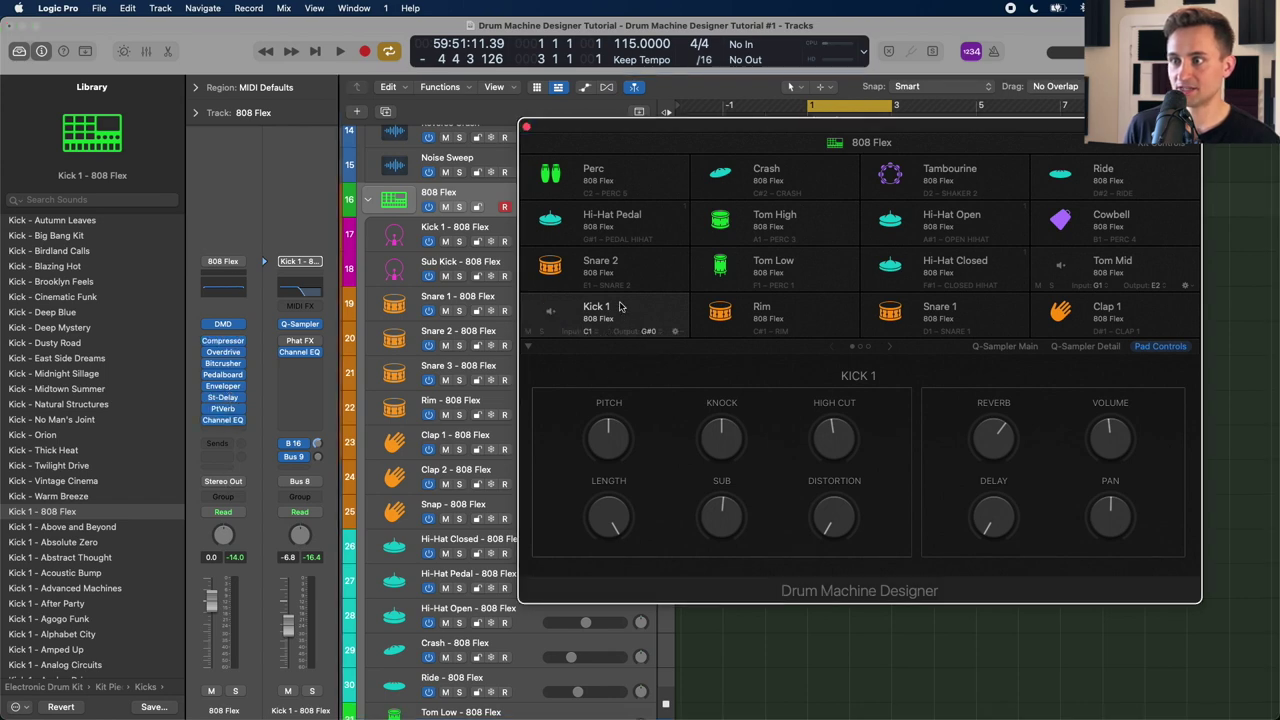
{"action": "left_click", "coordinate": [625, 268]}
{"action": "left_click", "coordinate": [620, 310]}
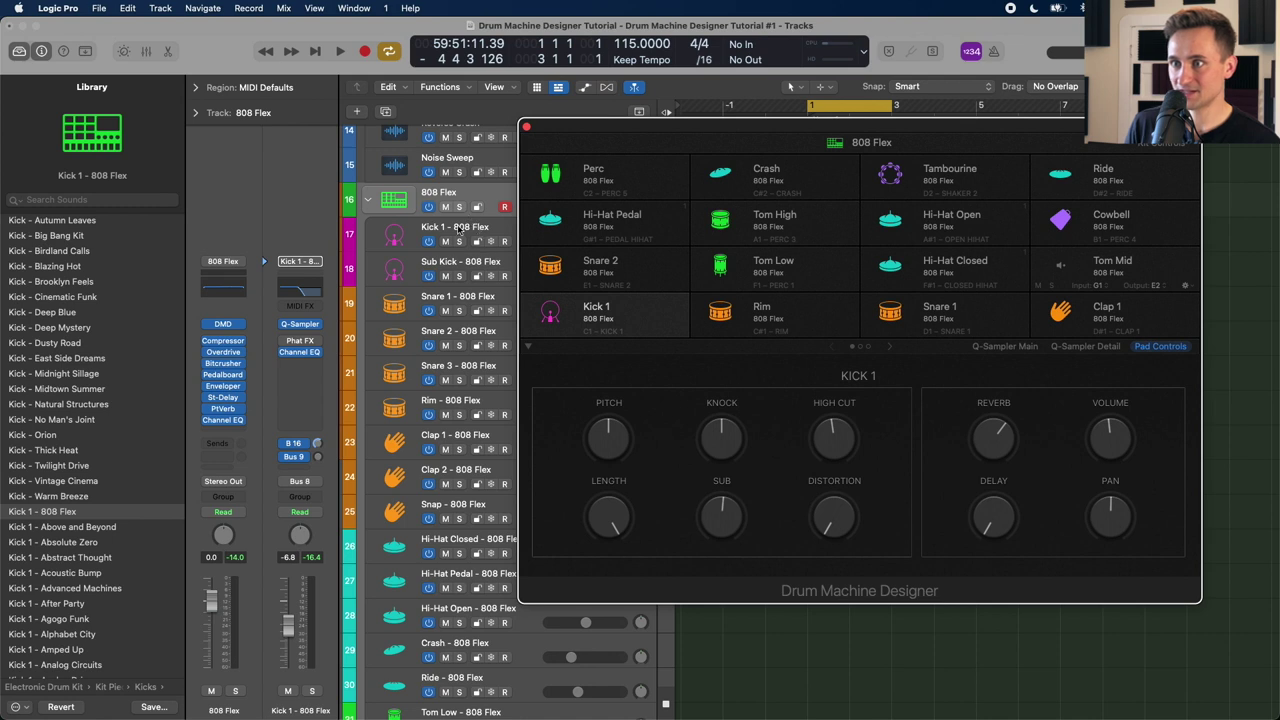
{"action": "left_click", "coordinate": [458, 230]}
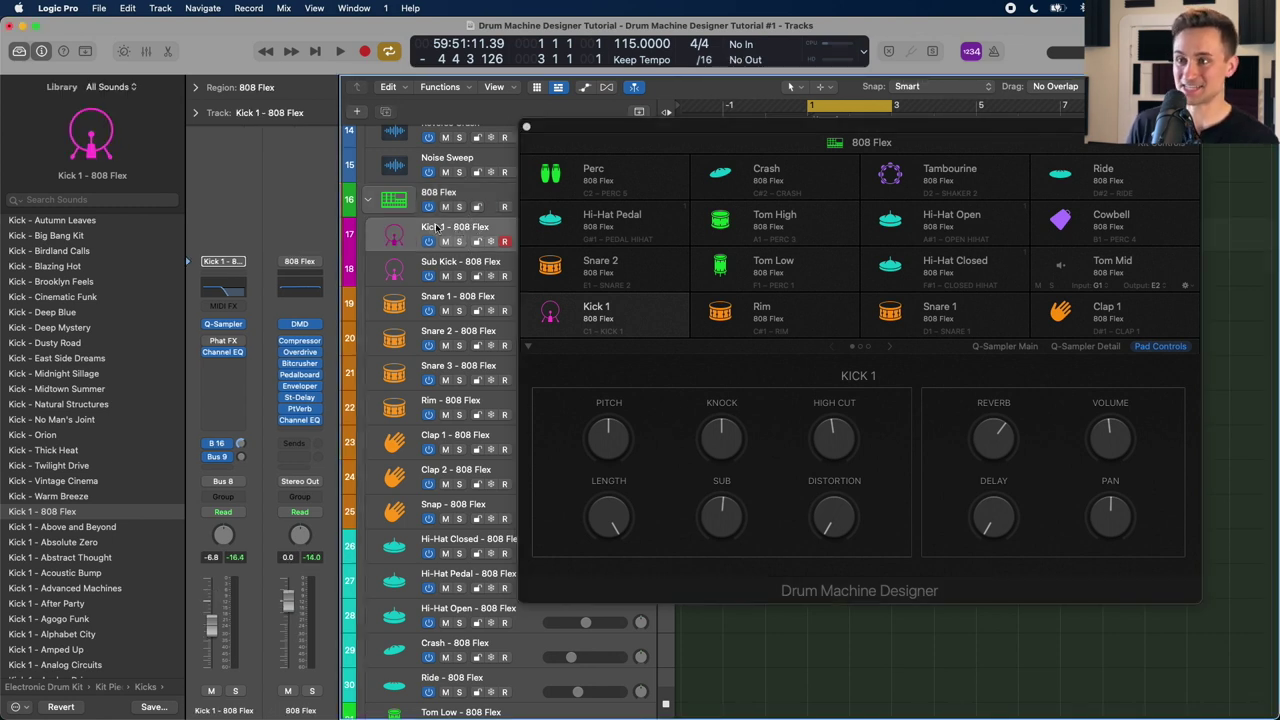
{"action": "left_click", "coordinate": [444, 226]}
{"action": "left_click", "coordinate": [447, 228]}
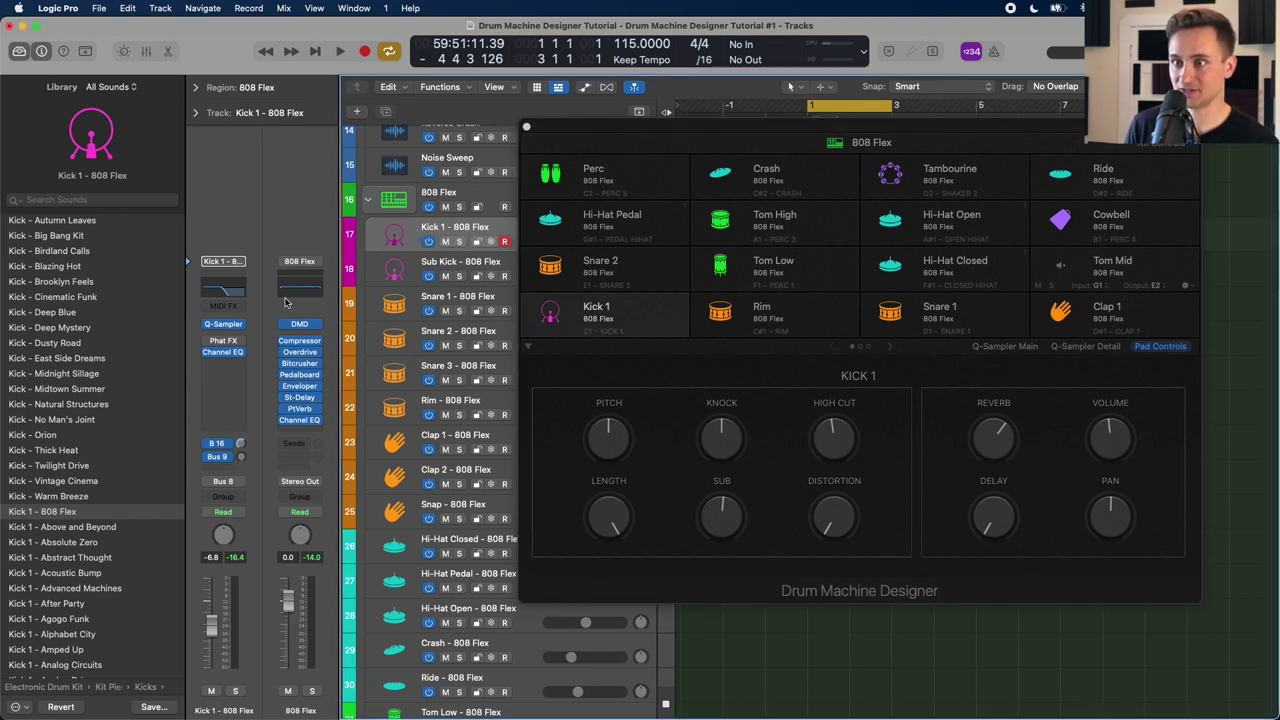
Step: Compare the Sub Kick, Kick 1 and 808 Flex kit tracks
{"action": "mouse_move", "coordinate": [290, 392]}
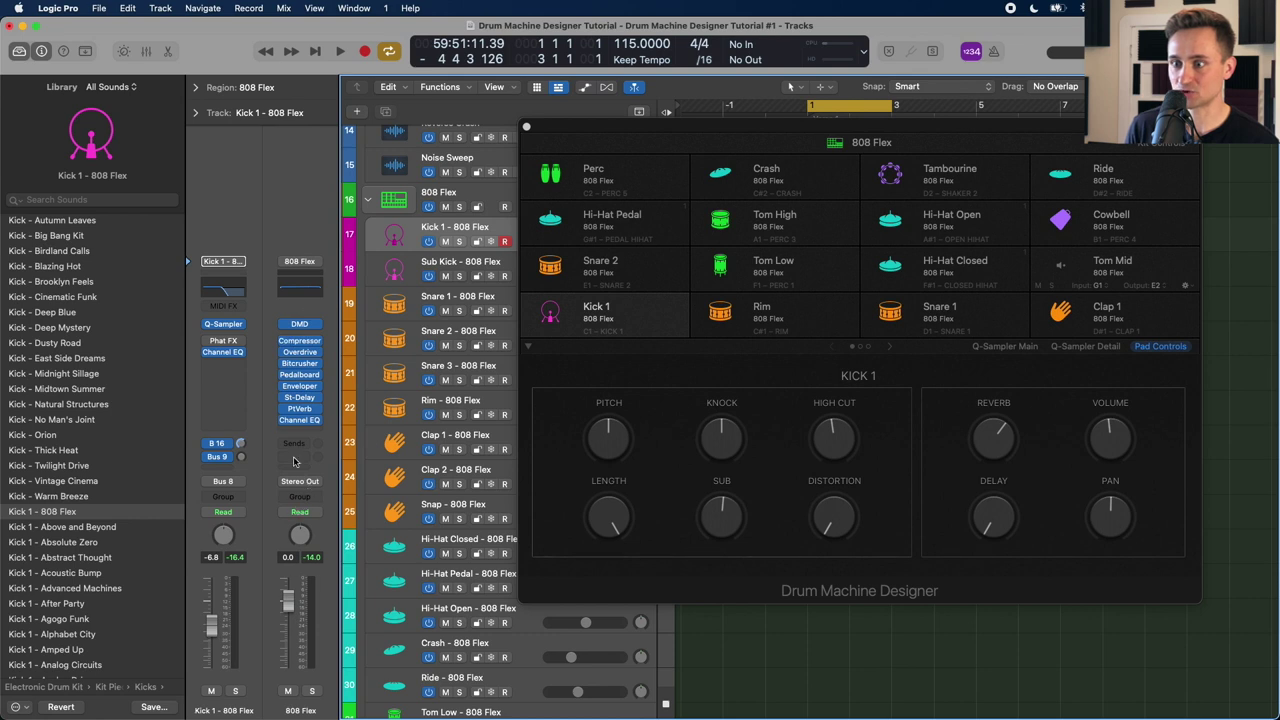
{"action": "mouse_move", "coordinate": [285, 712]}
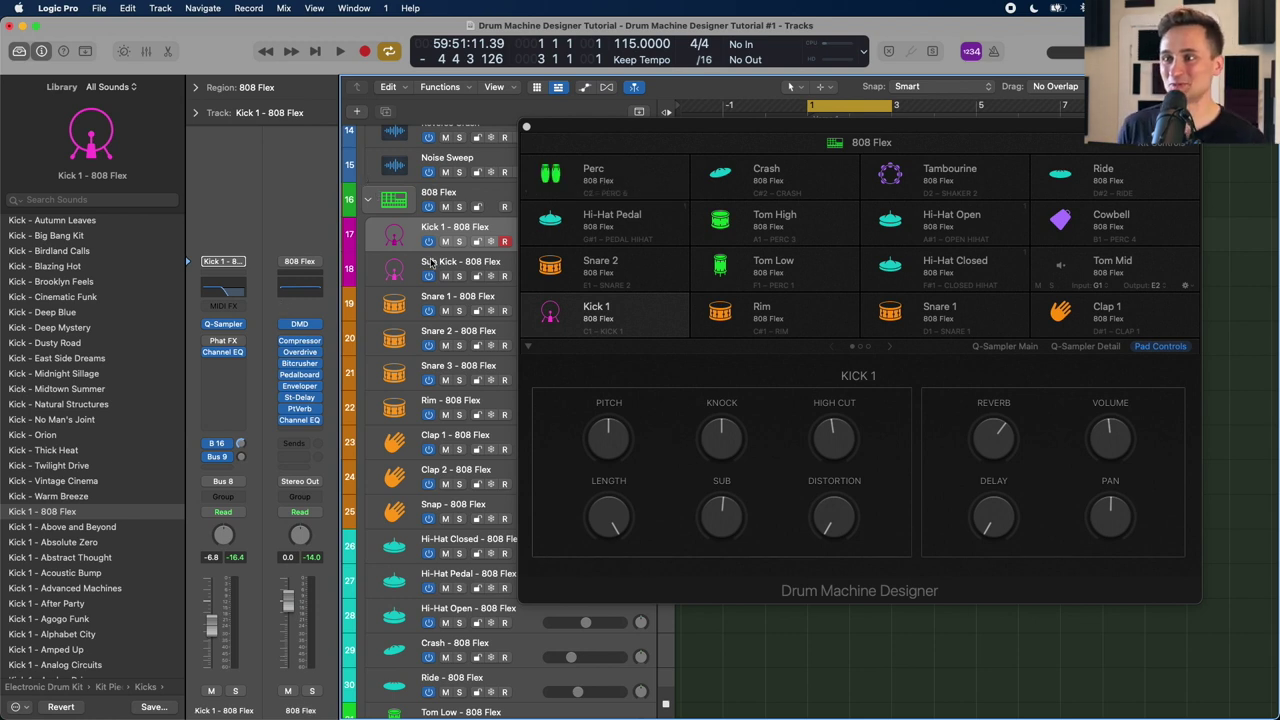
{"action": "left_click", "coordinate": [430, 265]}
{"action": "left_click", "coordinate": [441, 228]}
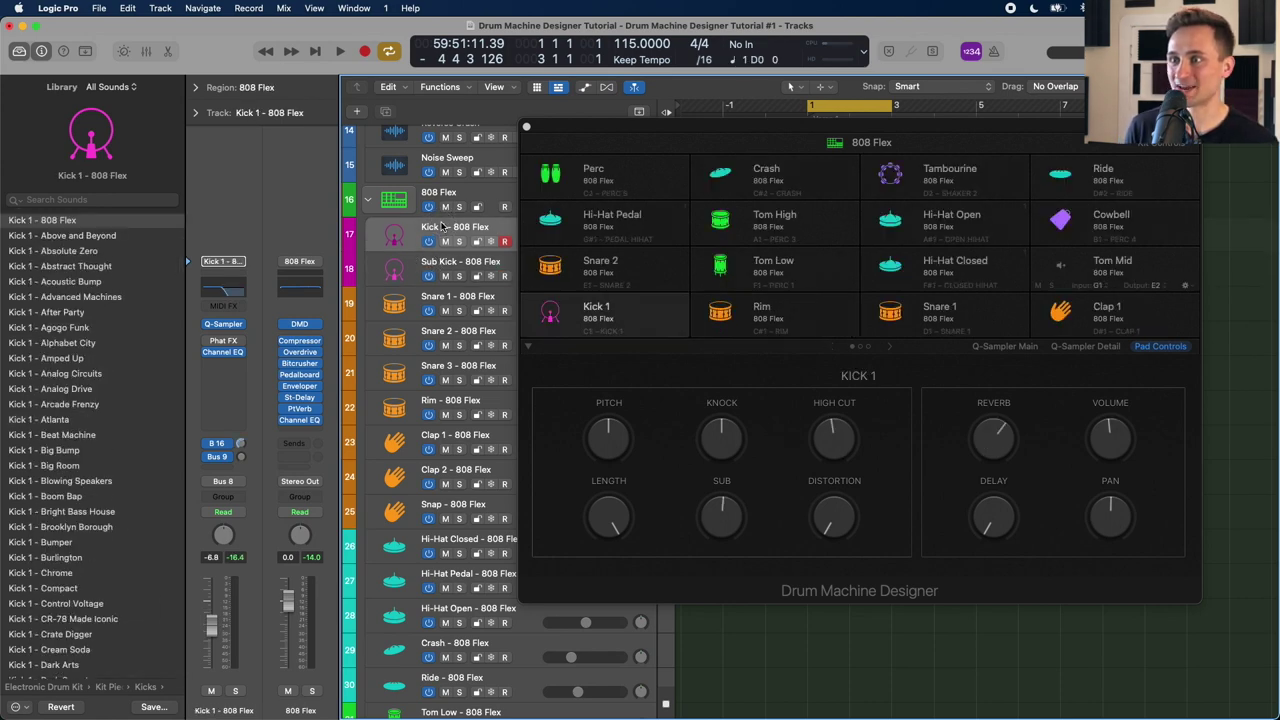
{"action": "left_click", "coordinate": [438, 198]}
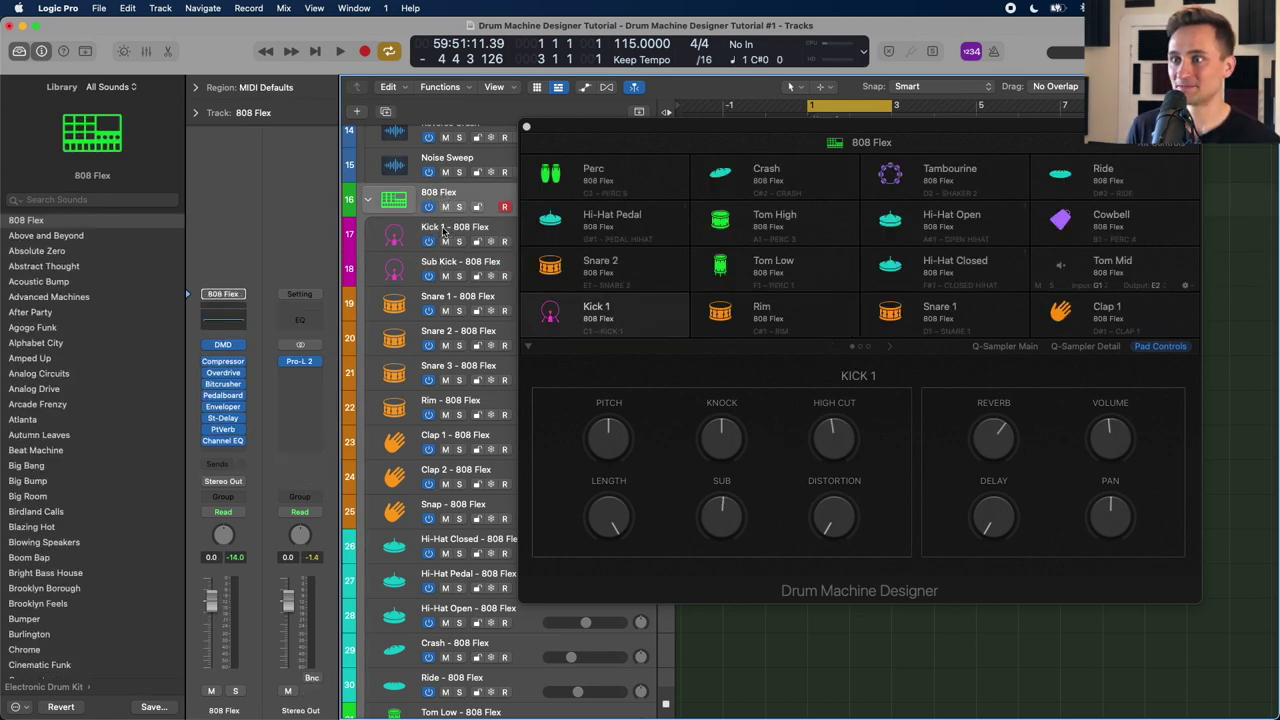
{"action": "left_click", "coordinate": [445, 228]}
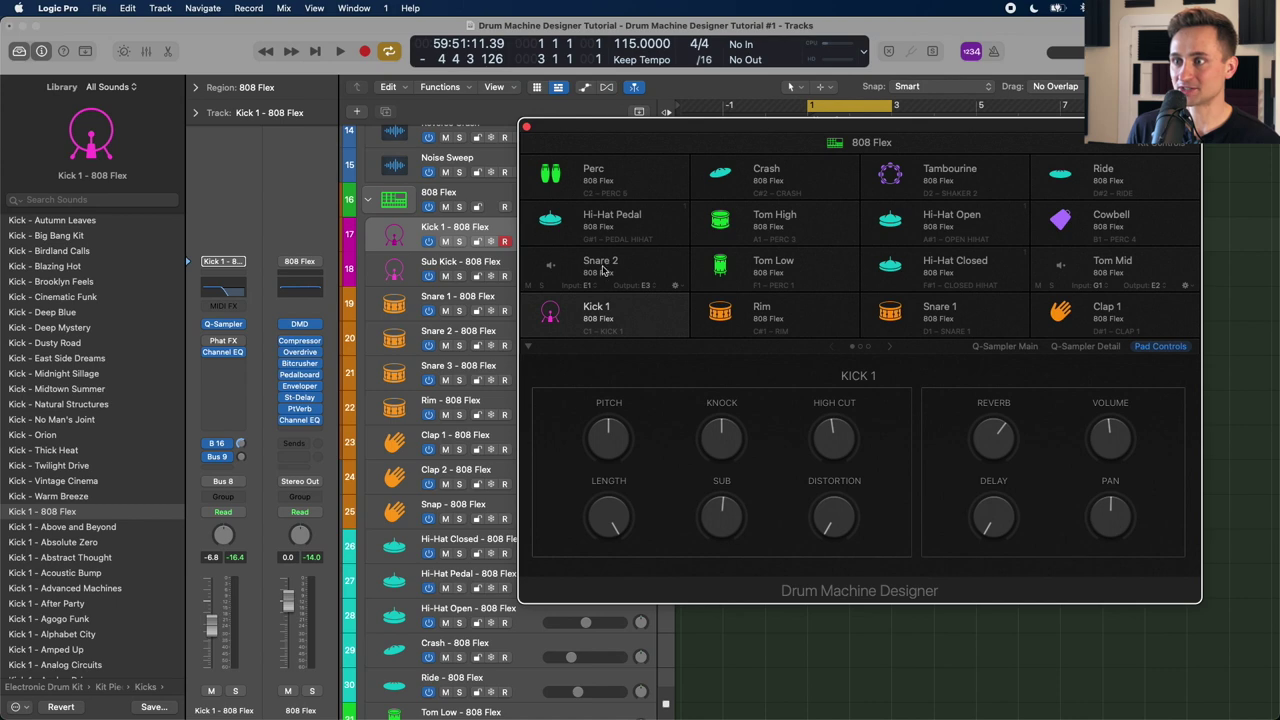
Step: Return to the 808 Flex Kick 1 pad and display its Kick_1_808Flex.aif waveform
{"action": "left_click", "coordinate": [606, 265]}
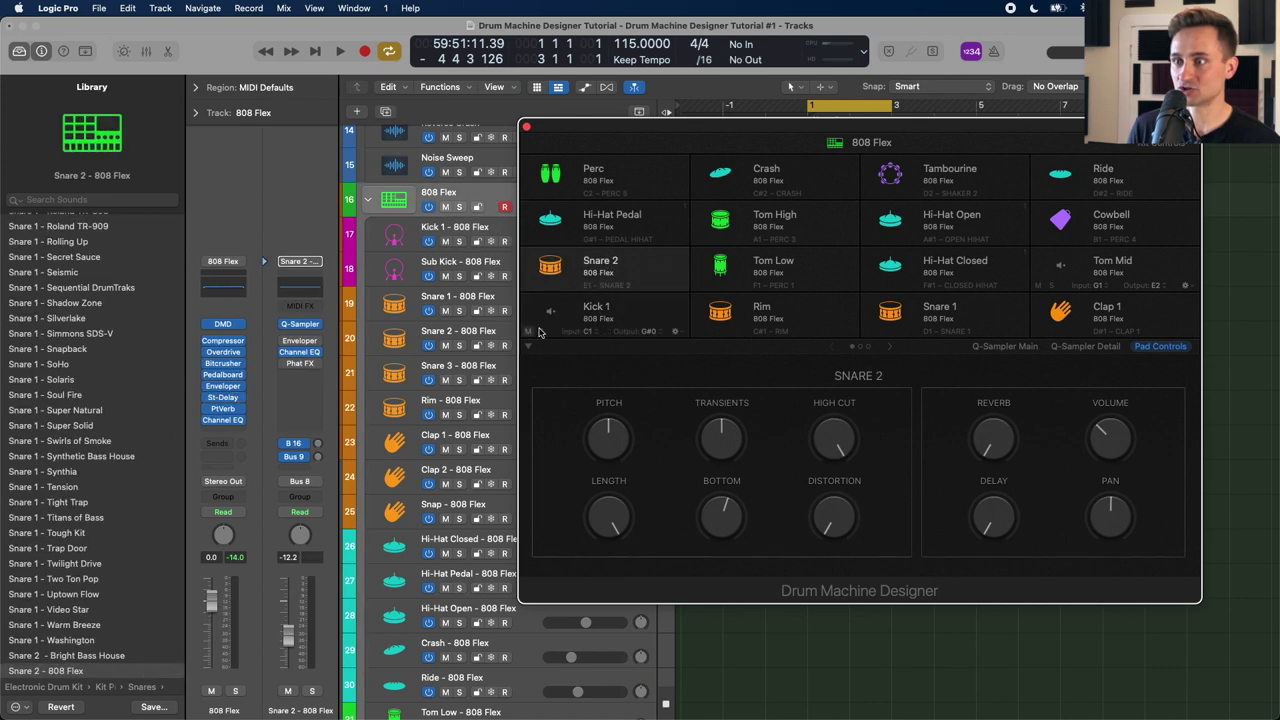
{"action": "left_click", "coordinate": [575, 312]}
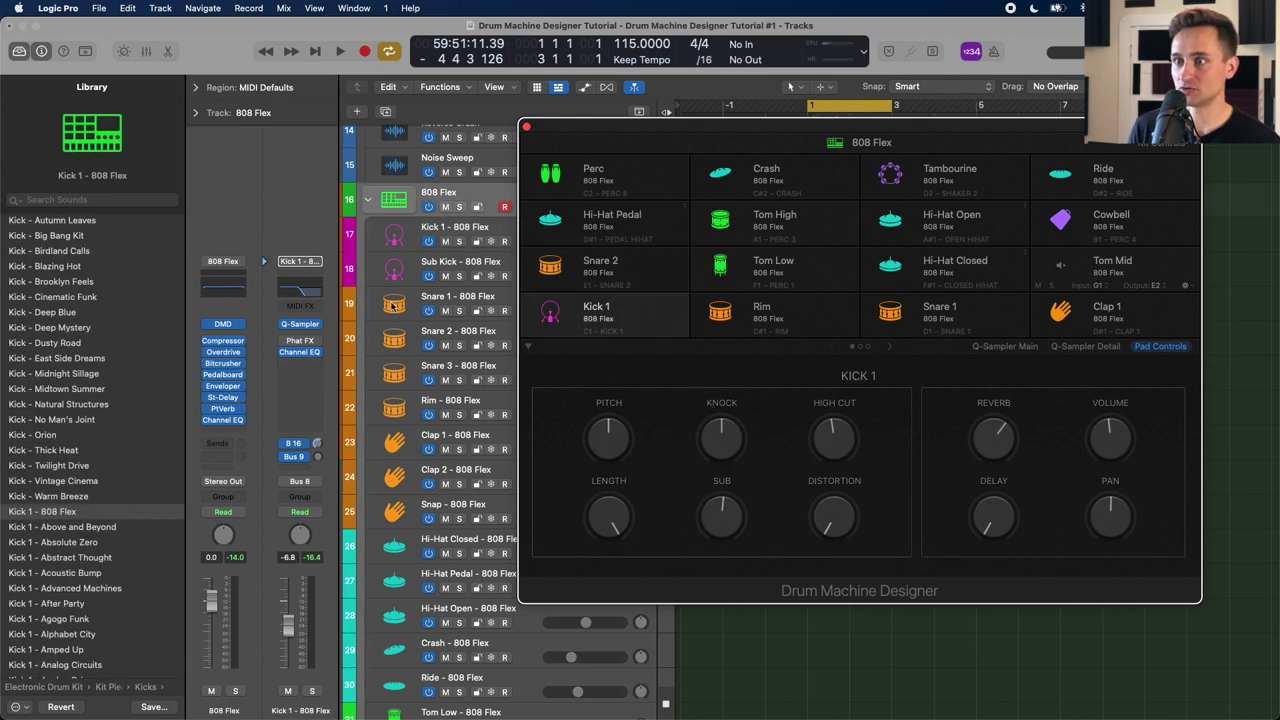
{"action": "left_click", "coordinate": [412, 264]}
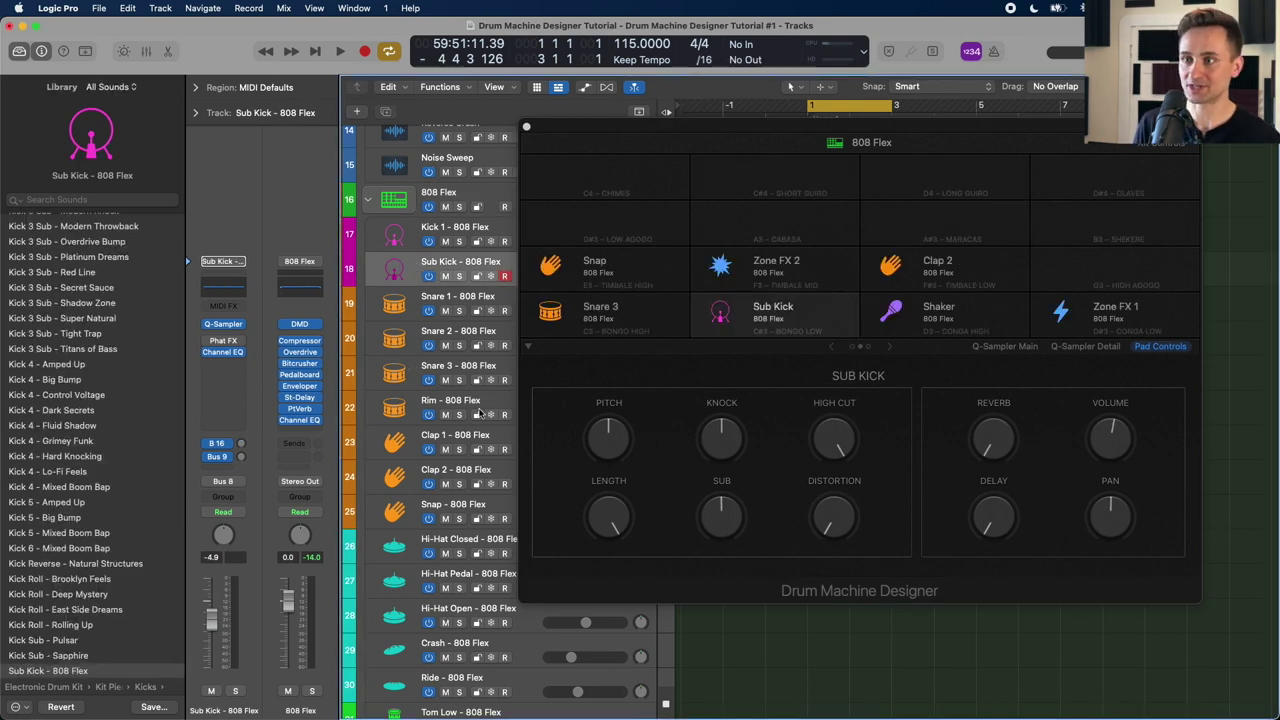
{"action": "left_click", "coordinate": [440, 192]}
{"action": "left_click", "coordinate": [600, 306]}
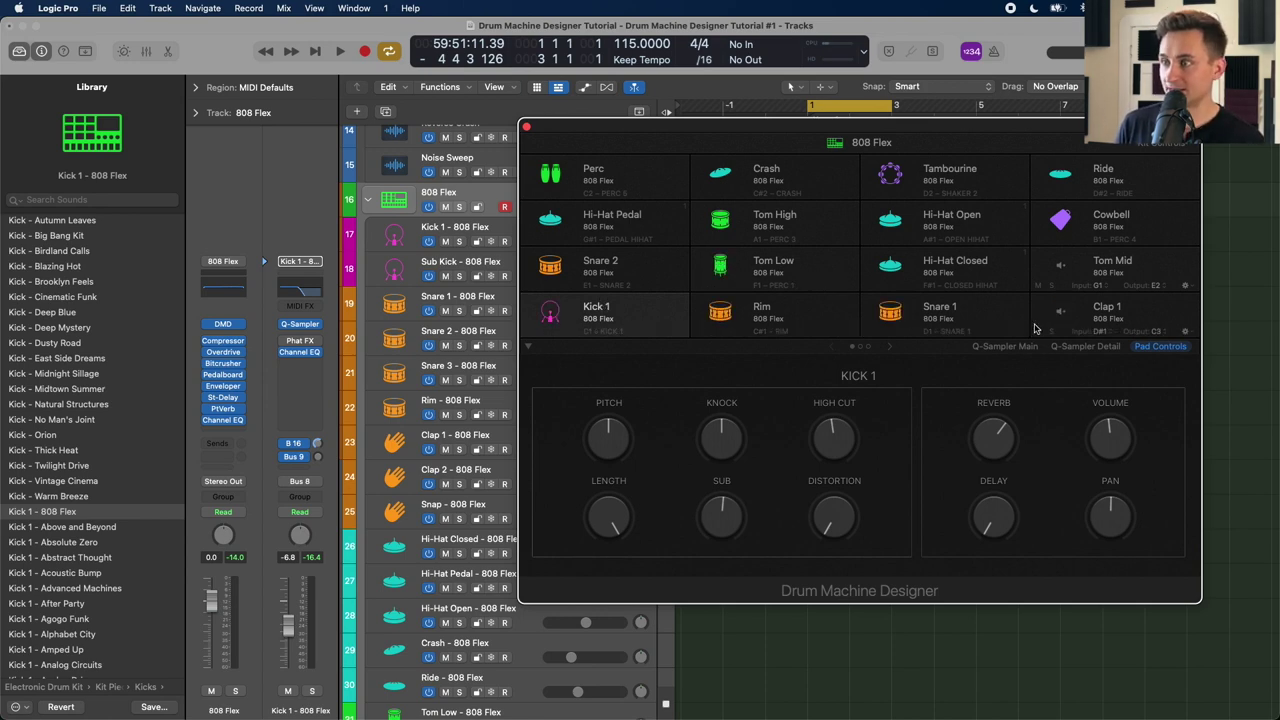
{"action": "left_click", "coordinate": [1004, 346]}
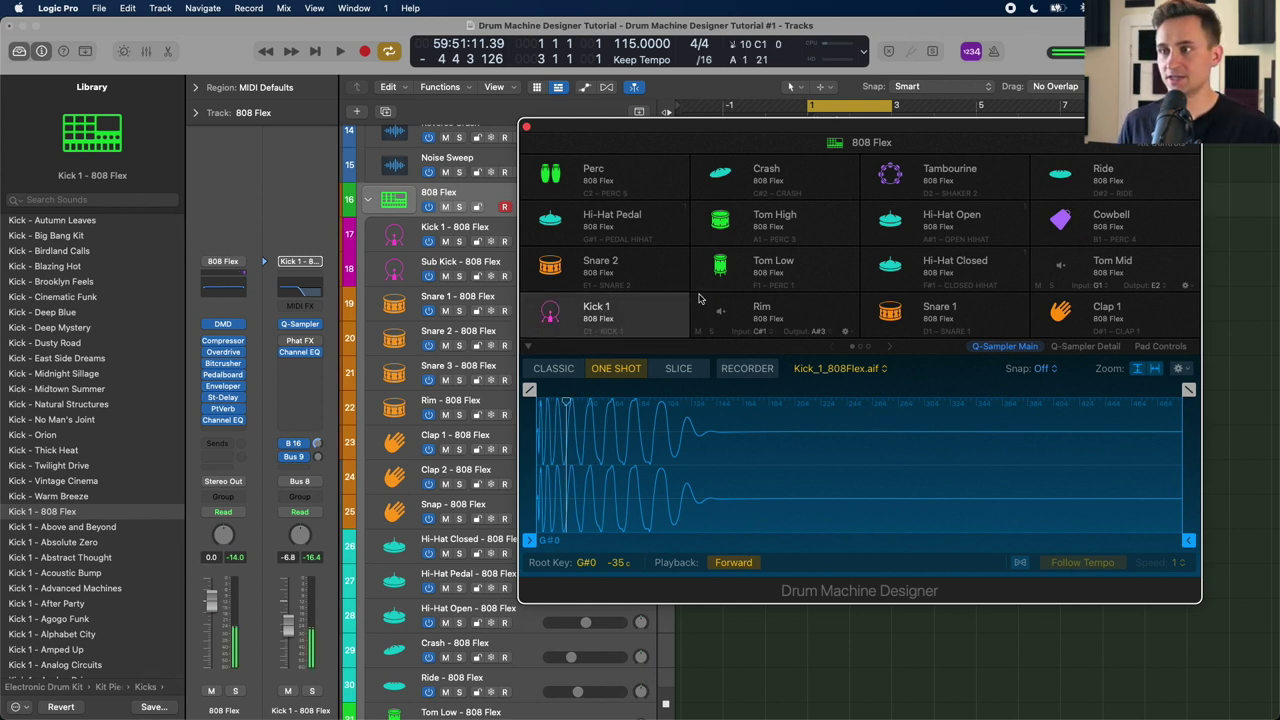
Step: Audition Kick 1, lower its Bus 9 send, and return to its control knobs
{"action": "left_click", "coordinate": [600, 312]}
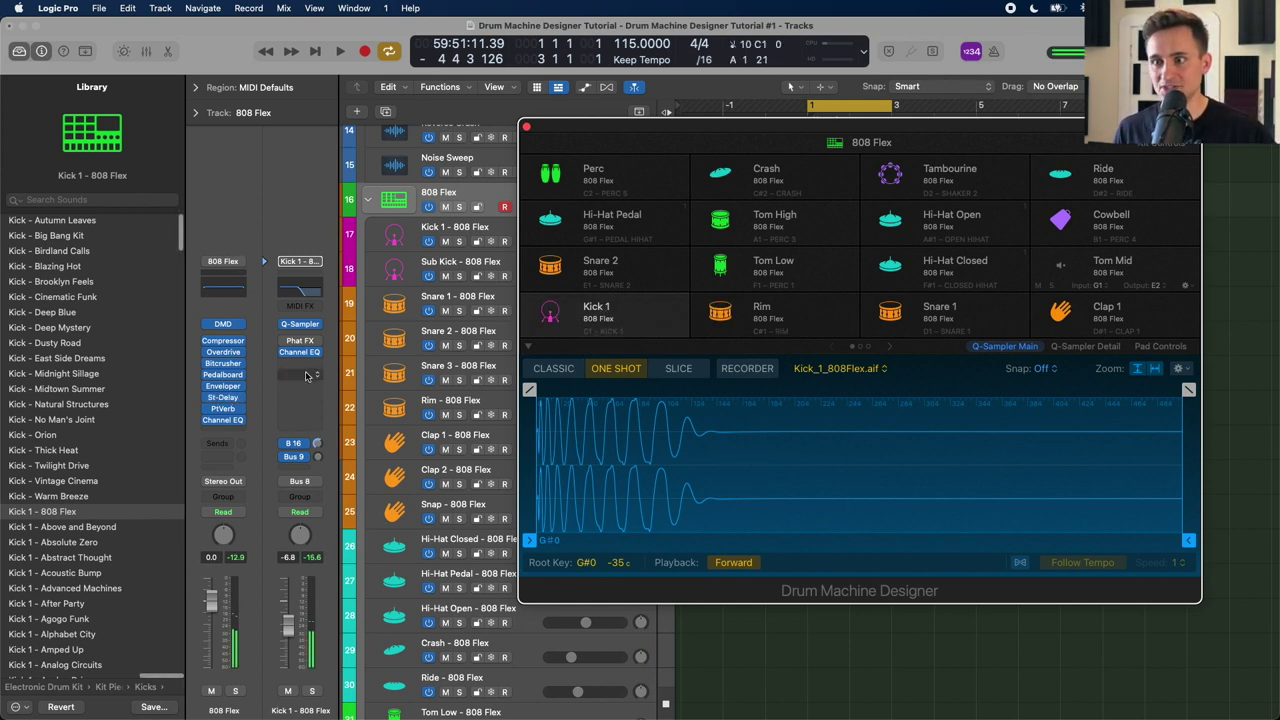
{"action": "left_click_drag", "start_coordinate": [316, 487], "coordinate": [310, 515]}
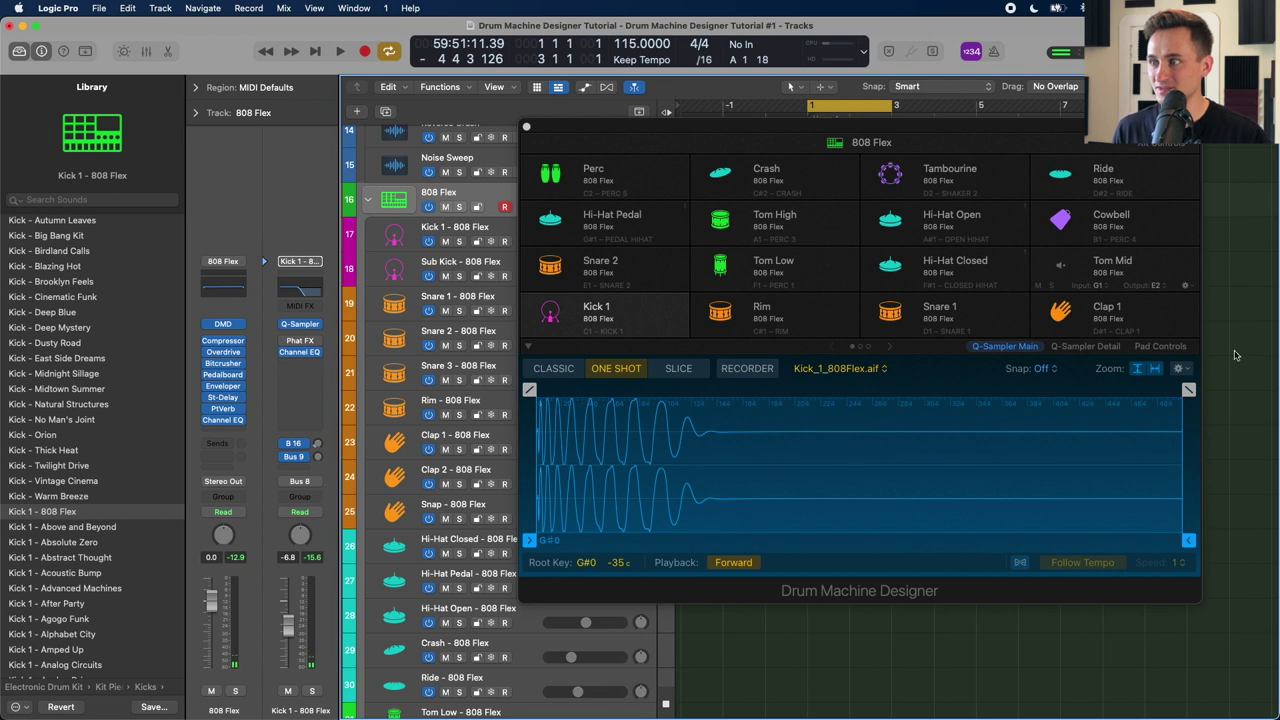
{"action": "left_click", "coordinate": [1160, 346]}
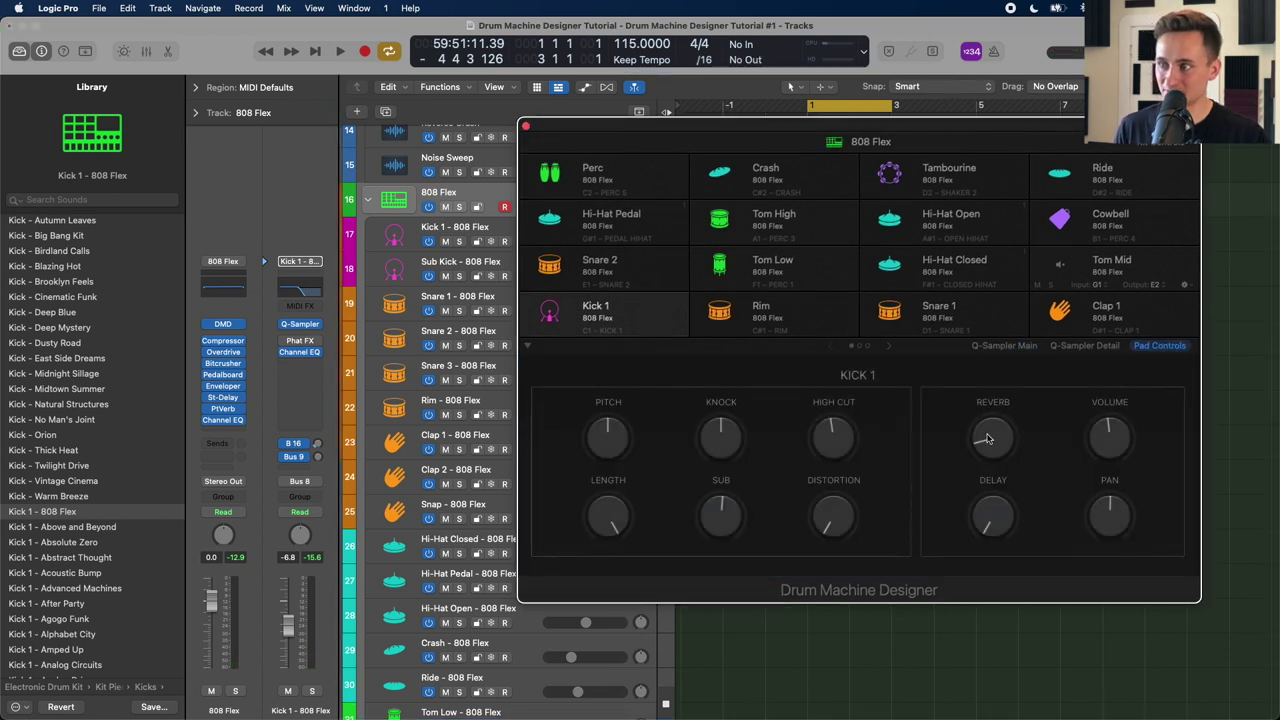
Step: Try Twilight Drive, Warm Breeze and Above and Beyond kicks, settling on Kick - No Man's Joint
{"action": "left_click", "coordinate": [34, 420]}
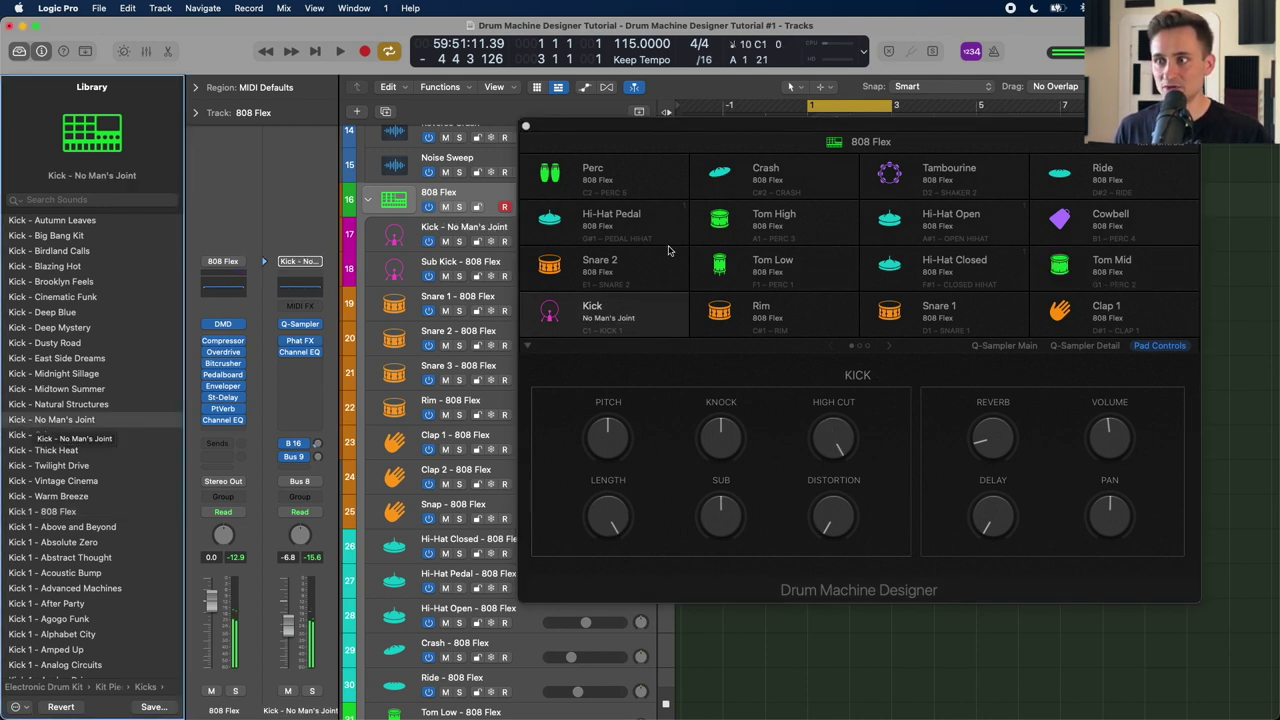
{"action": "left_click", "coordinate": [578, 313]}
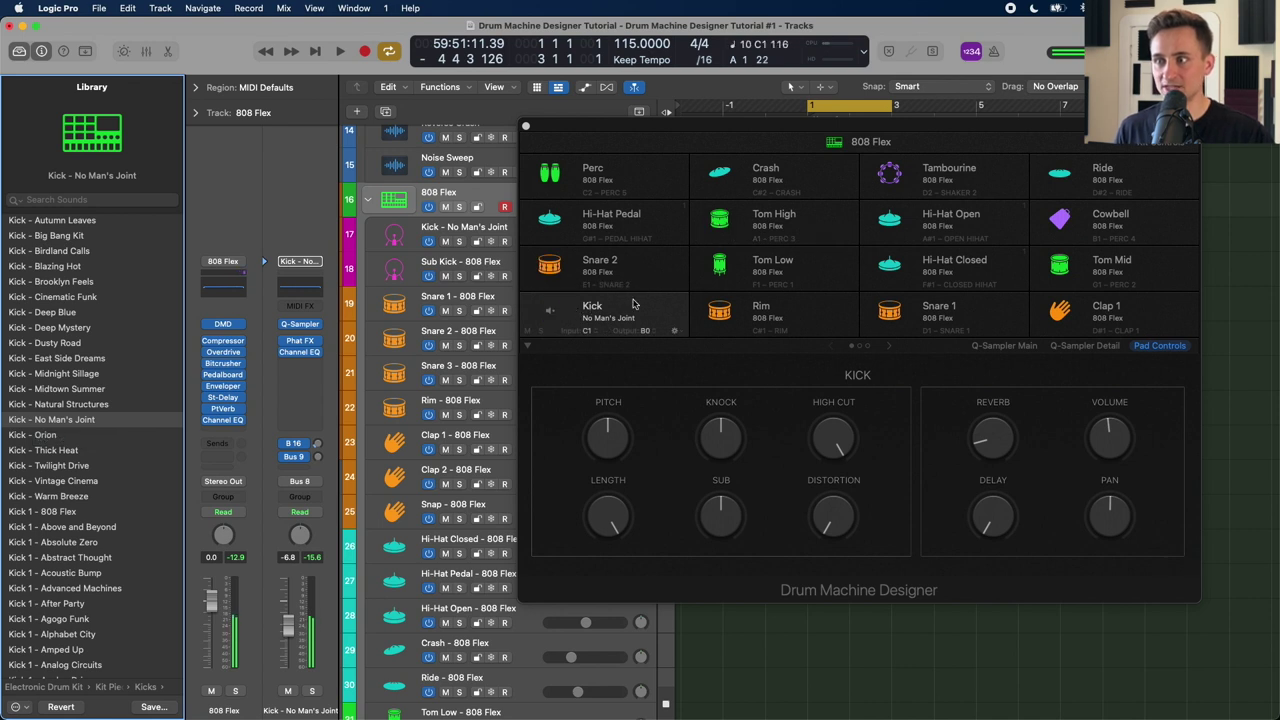
{"action": "left_click", "coordinate": [37, 468]}
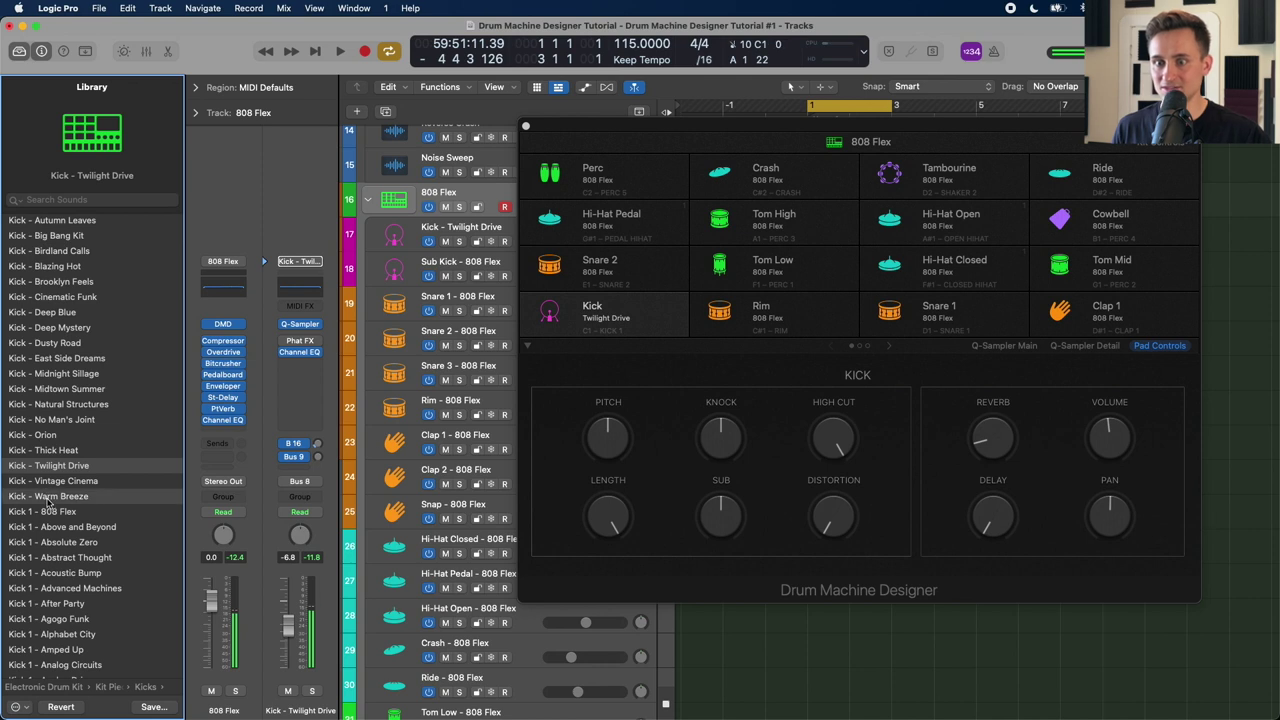
{"action": "left_click", "coordinate": [48, 497]}
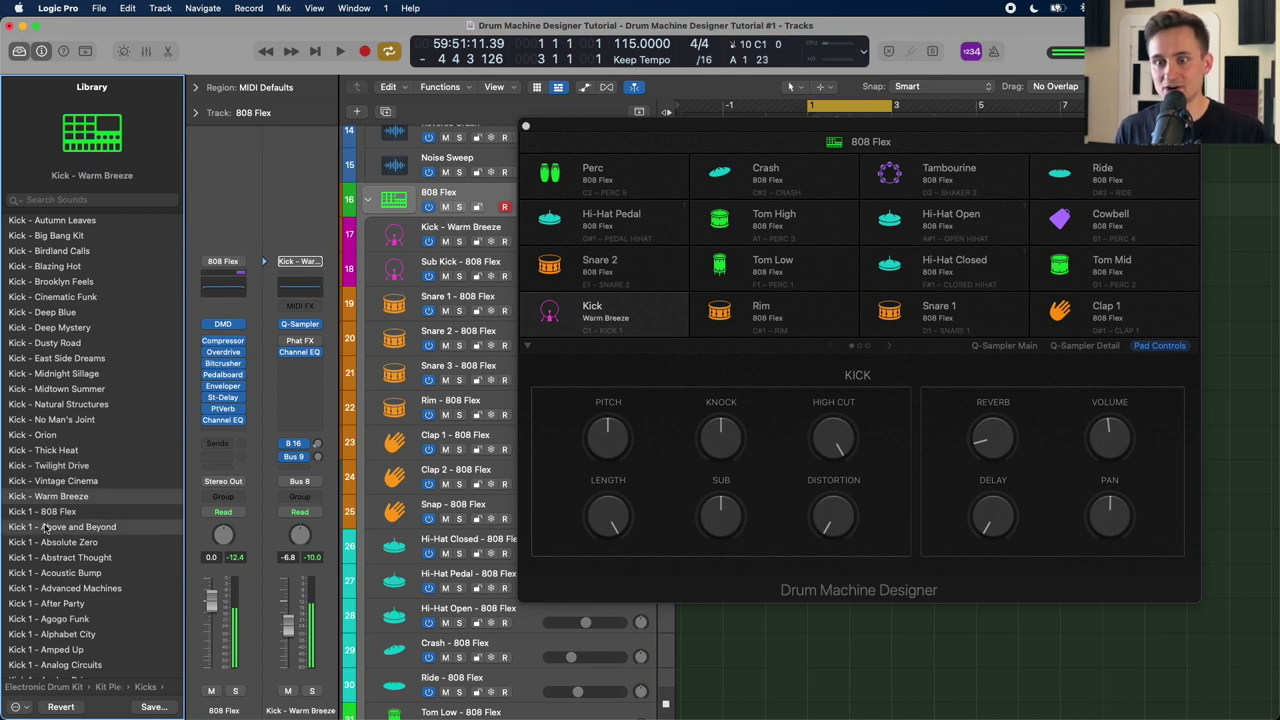
{"action": "left_click", "coordinate": [45, 527]}
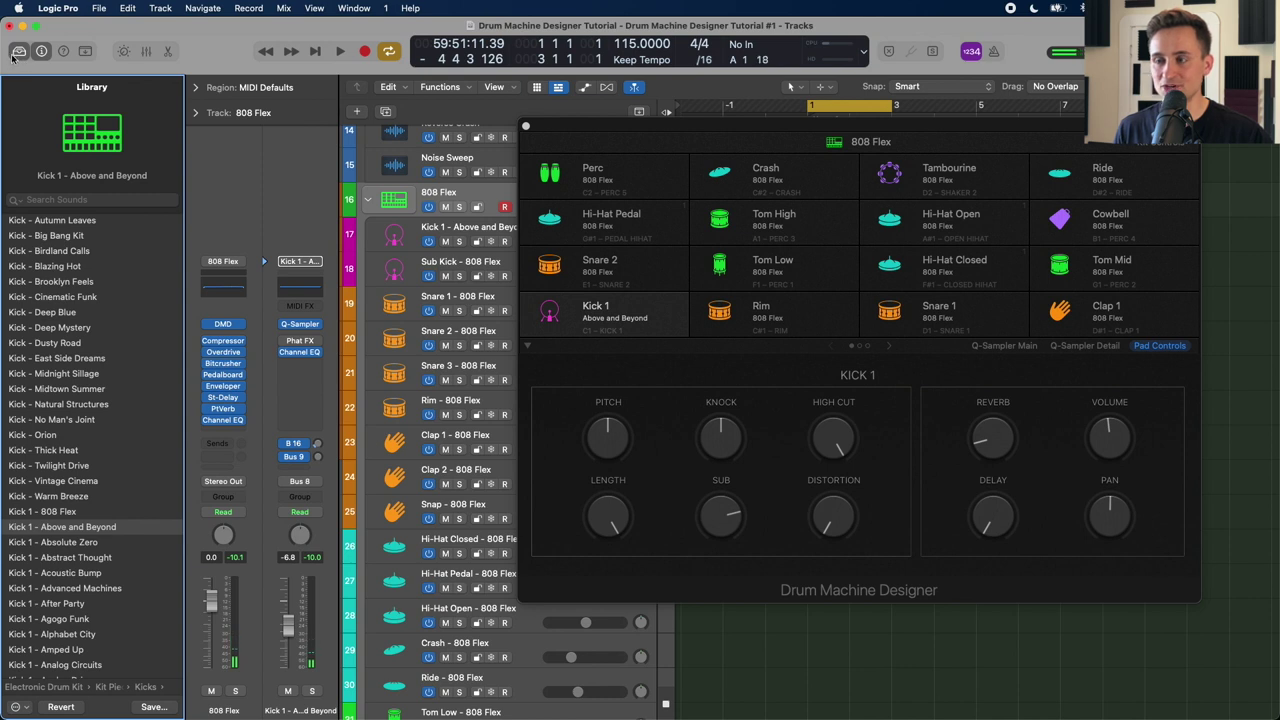
{"action": "left_click", "coordinate": [85, 421]}
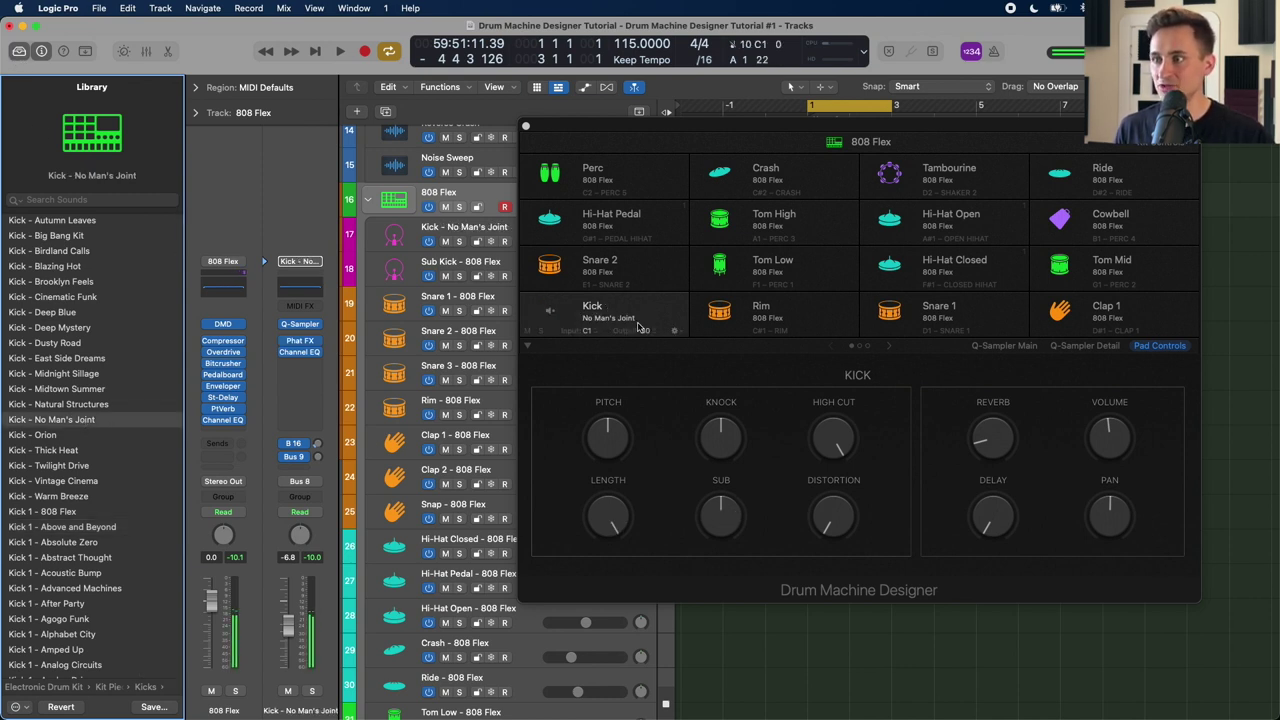
{"action": "left_click", "coordinate": [773, 315]}
Step: Load Rim - Bumper on Rim, Snare 1 - Agogo Funk on Snare 1, and Snare 1 - Tension on Snare 2
{"action": "left_click", "coordinate": [773, 315]}
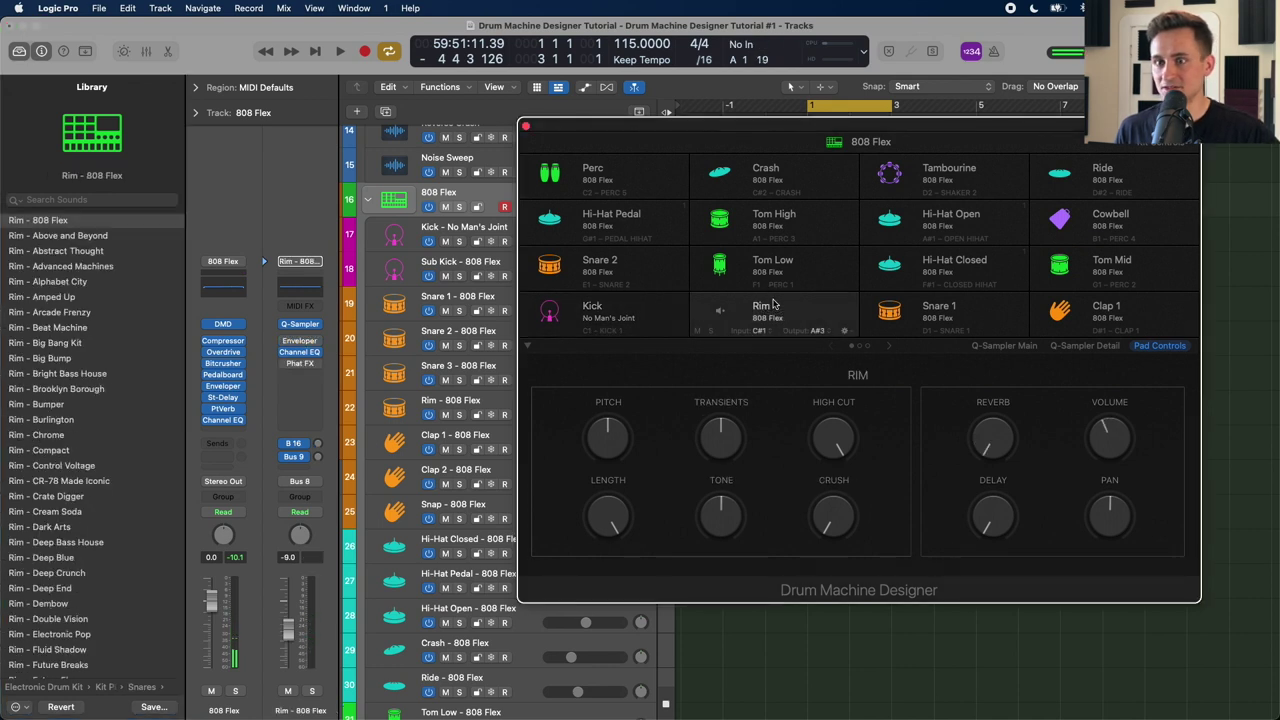
{"action": "left_click", "coordinate": [45, 403]}
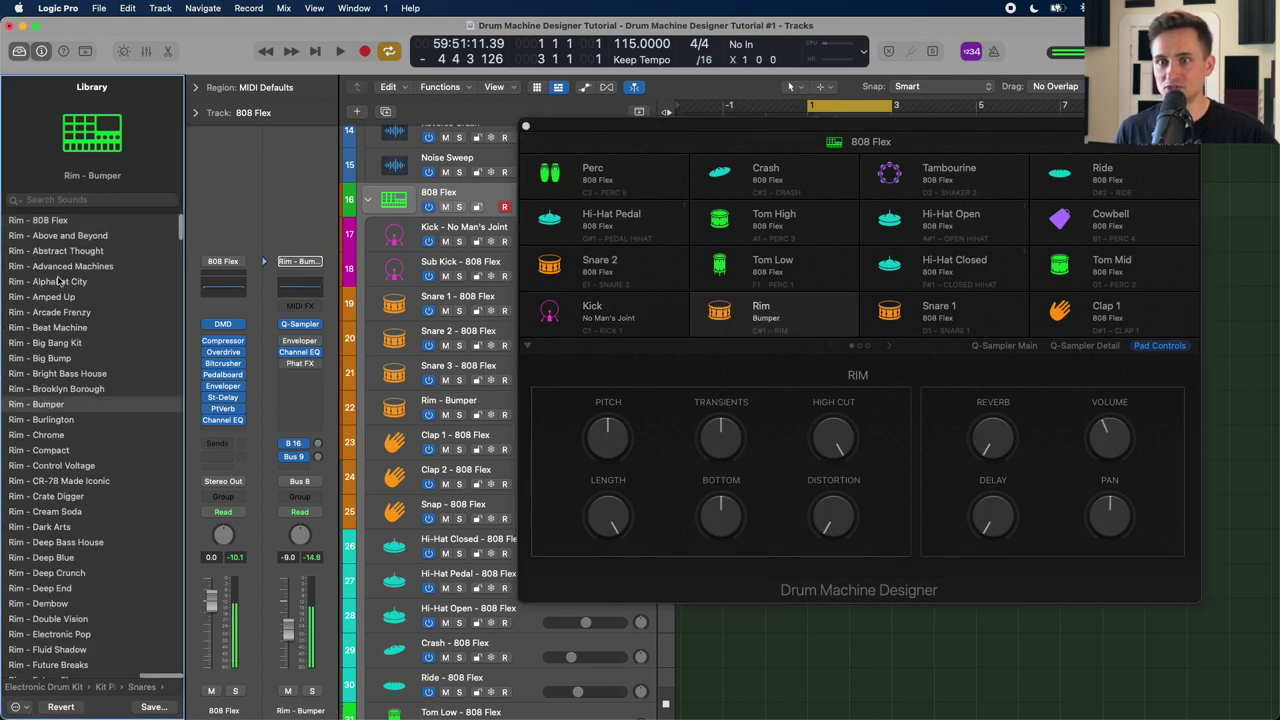
{"action": "left_click", "coordinate": [784, 307]}
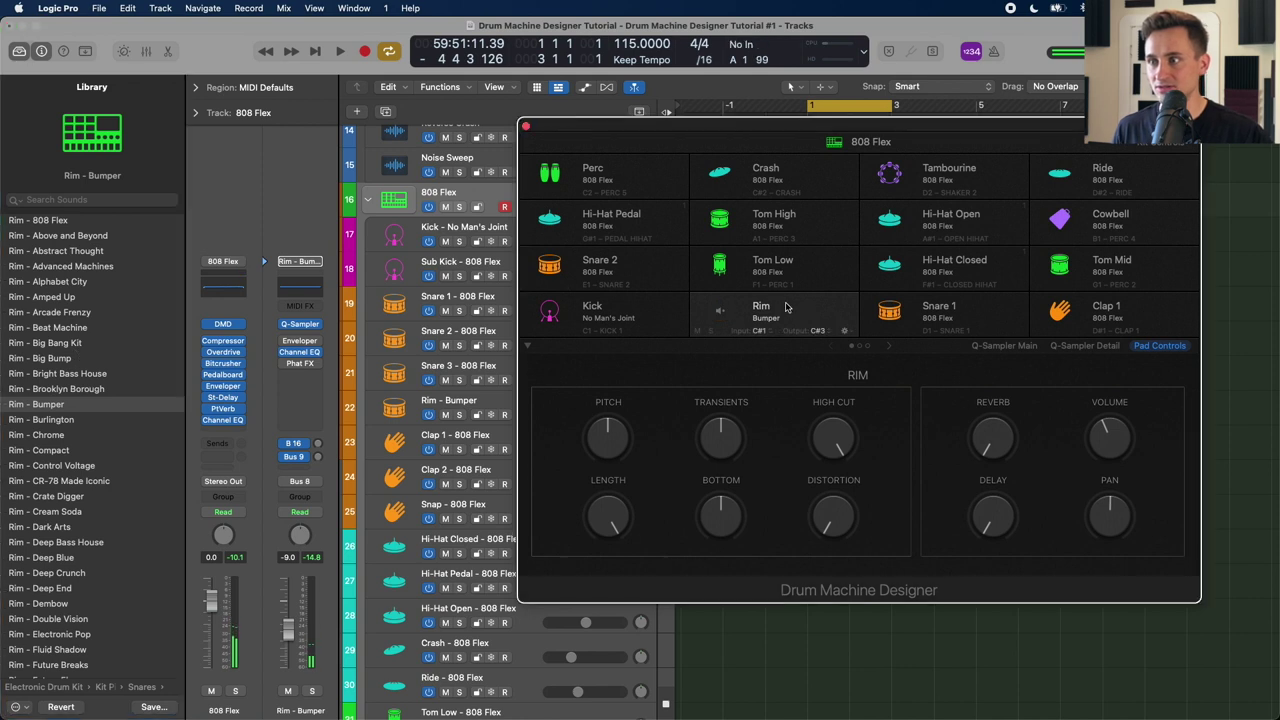
{"action": "left_click", "coordinate": [876, 303]}
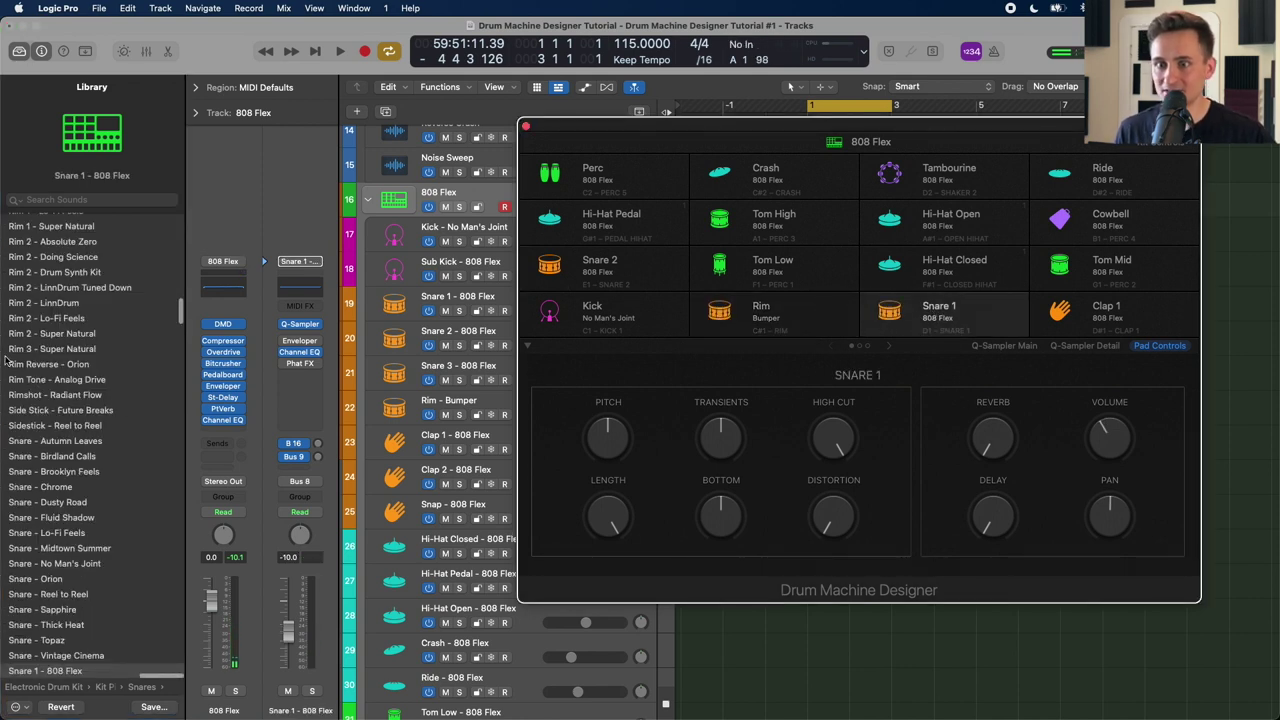
{"action": "scroll", "coordinate": [55, 456], "scroll_direction": "down", "scroll_amount": 10}
{"action": "left_click", "coordinate": [55, 456]}
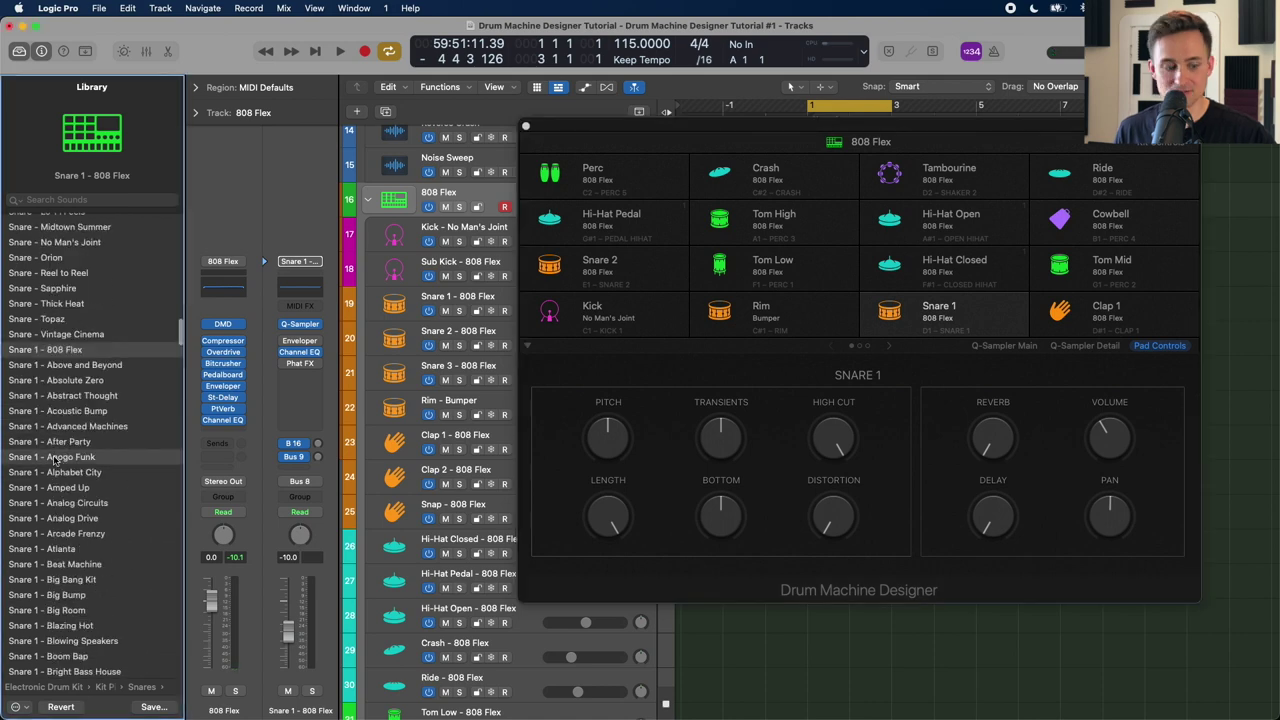
{"action": "left_click", "coordinate": [590, 262]}
{"action": "left_click", "coordinate": [590, 262]}
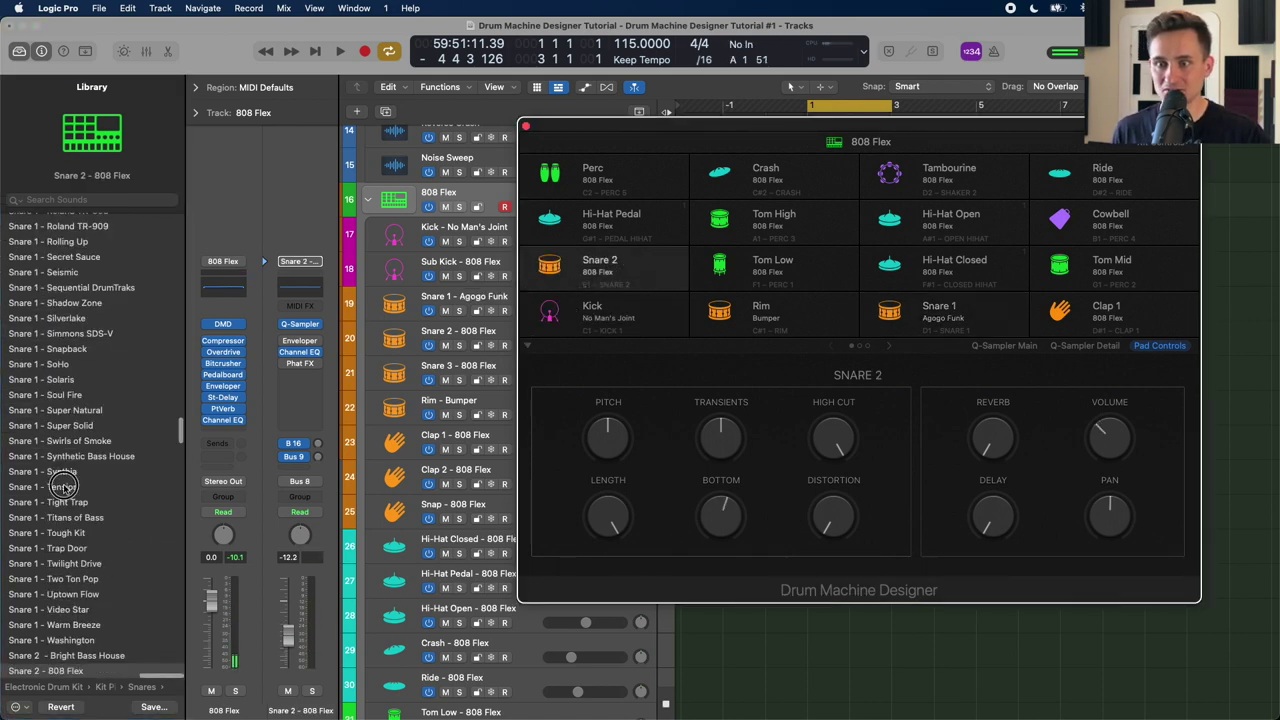
{"action": "left_click", "coordinate": [65, 487]}
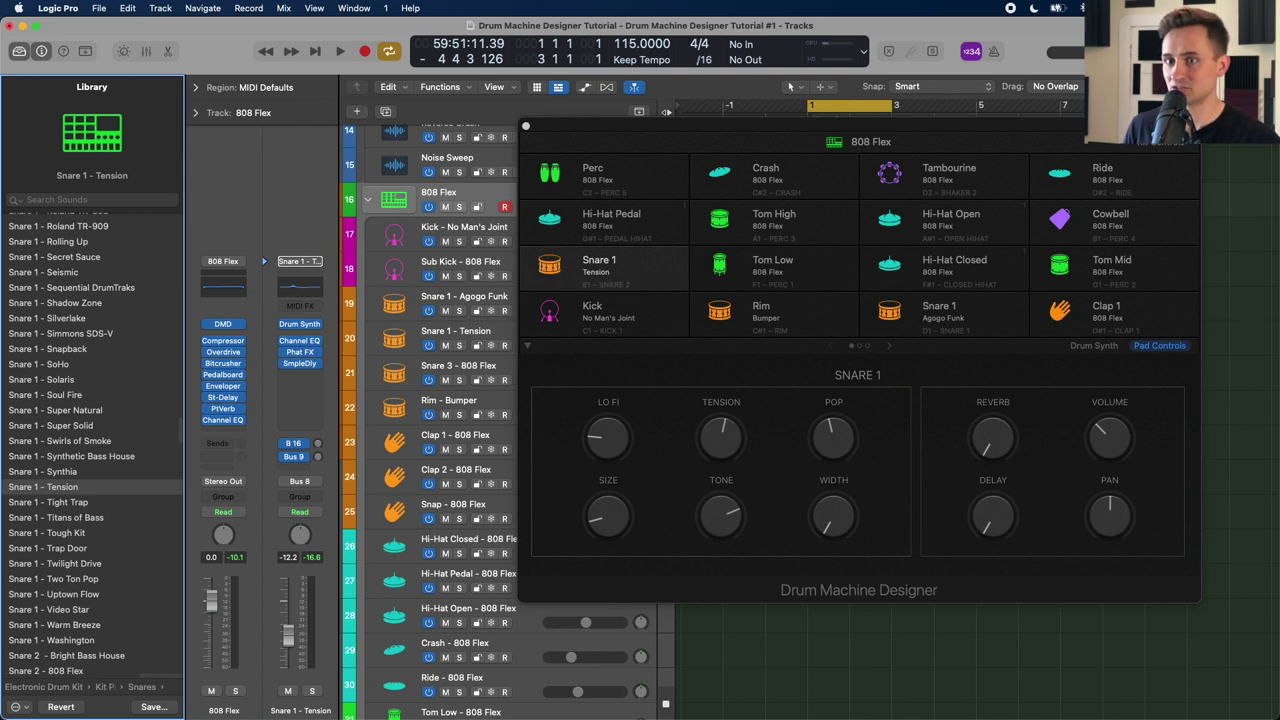
{"action": "mouse_move", "coordinate": [788, 309]}
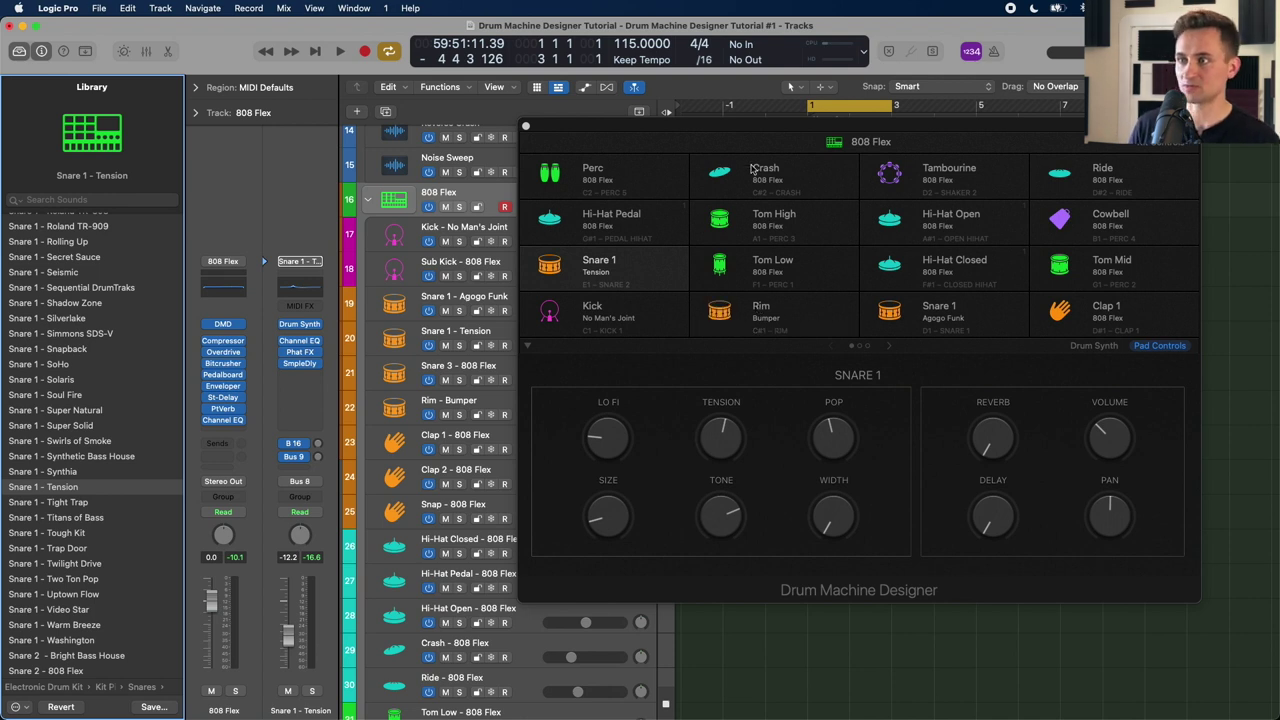
Step: Select the Perc pad in the first pad bank and show its sample waveform
{"action": "left_click", "coordinate": [857, 345]}
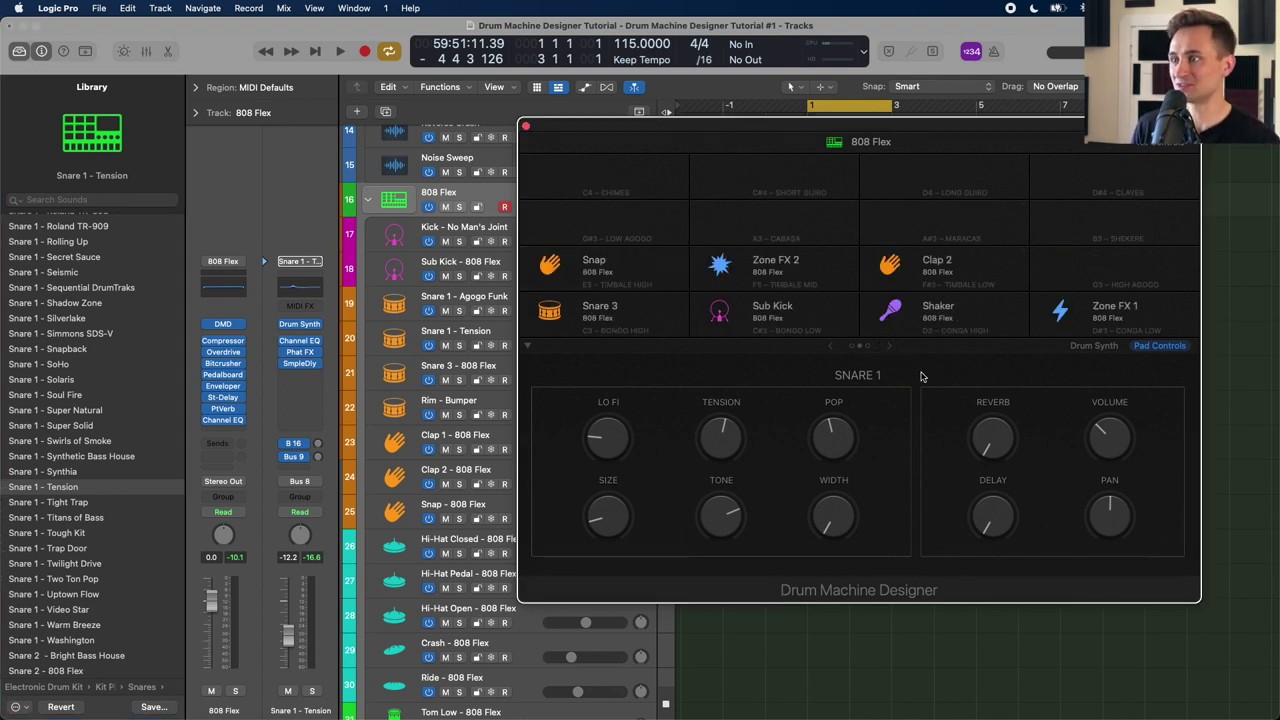
{"action": "left_click", "coordinate": [830, 345]}
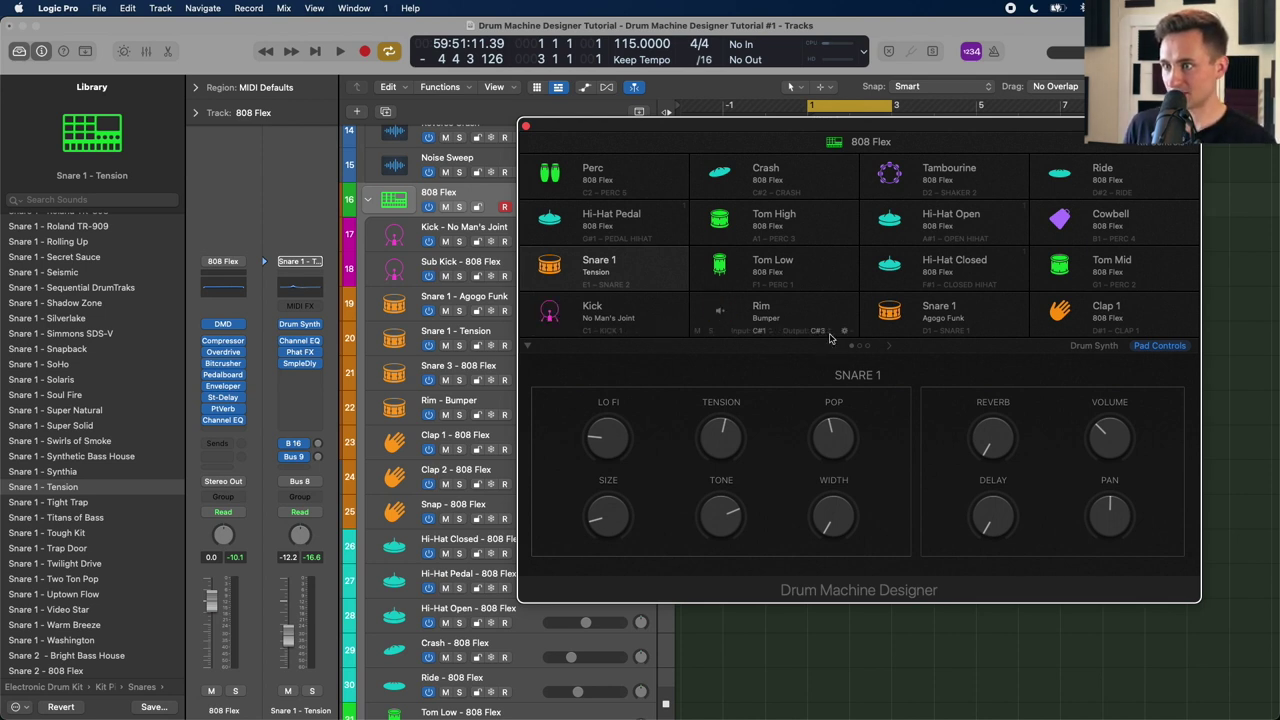
{"action": "left_click", "coordinate": [612, 177]}
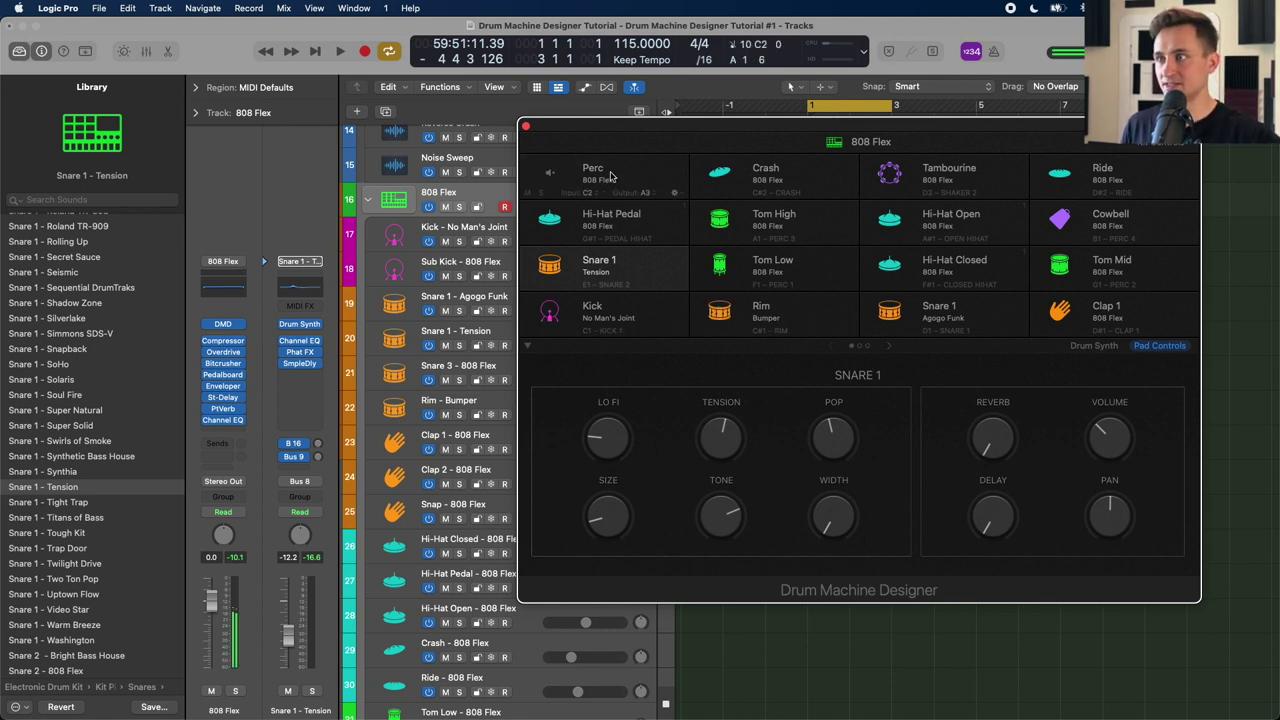
{"action": "left_click", "coordinate": [612, 177]}
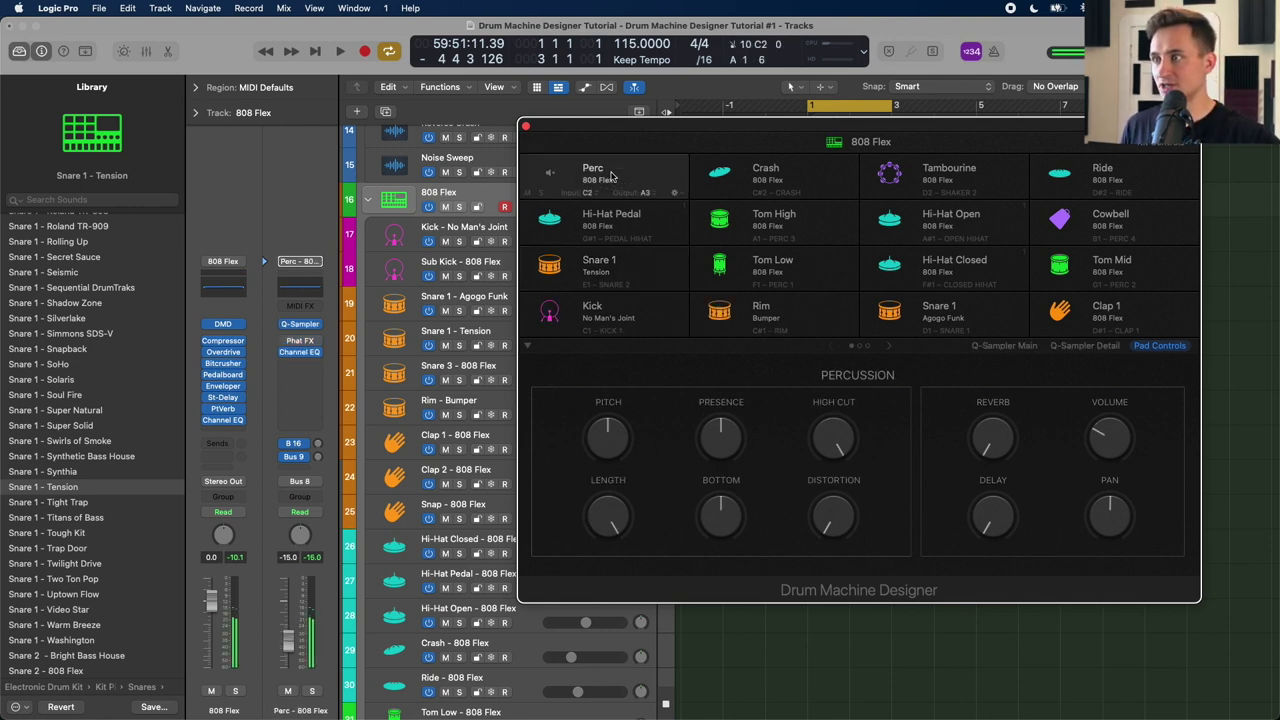
{"action": "left_click", "coordinate": [1020, 346]}
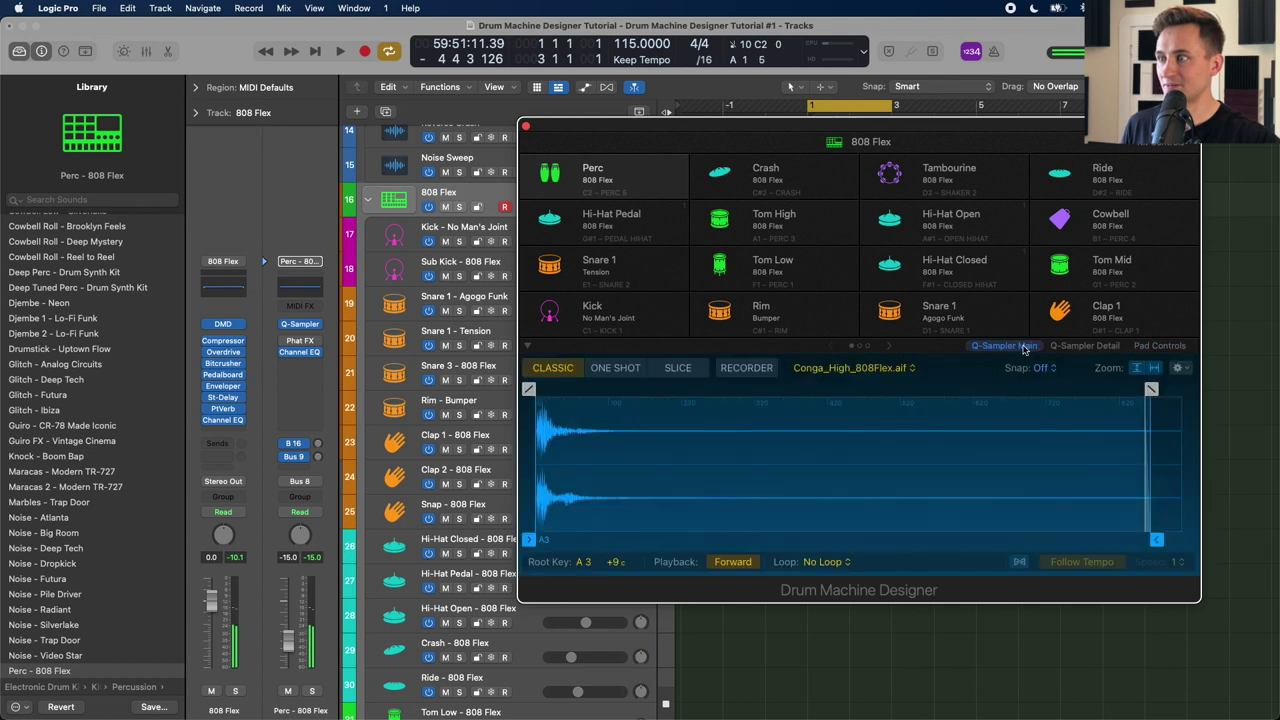
Step: Record a new sample into the Perc pad's sampler from Input 1
{"action": "left_click", "coordinate": [744, 368]}
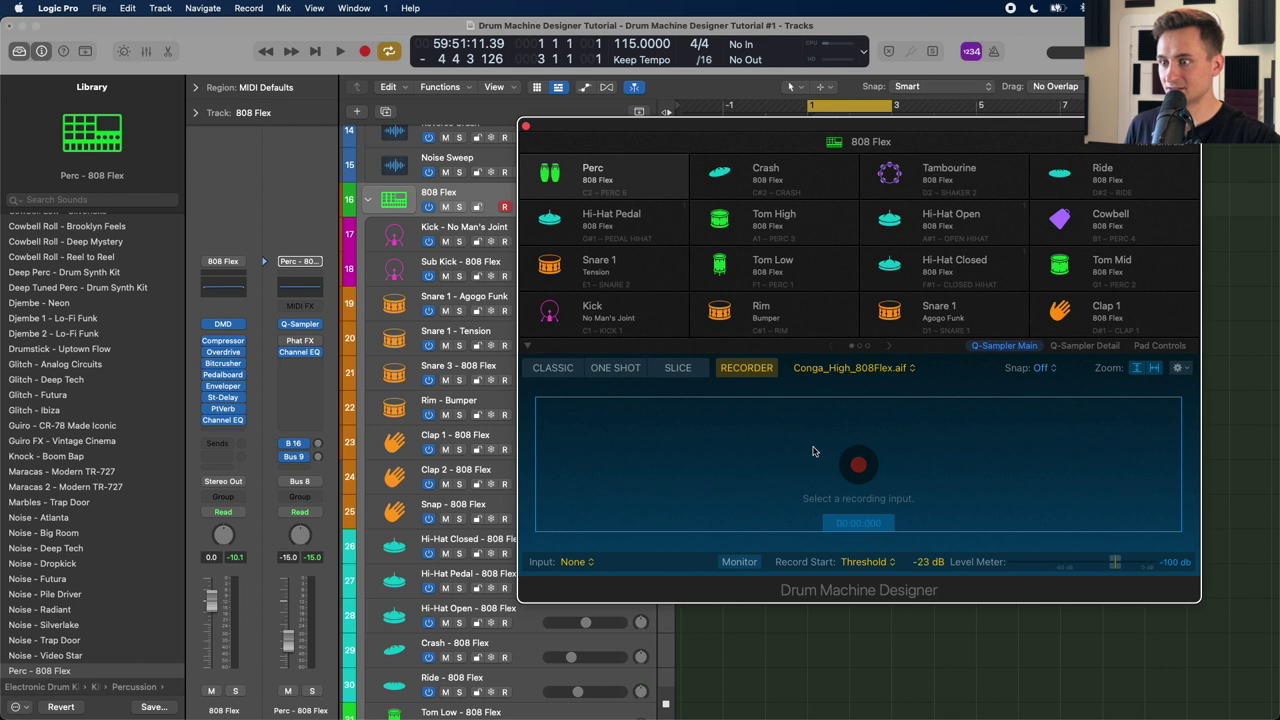
{"action": "left_click", "coordinate": [574, 562]}
{"action": "mouse_move", "coordinate": [584, 589]}
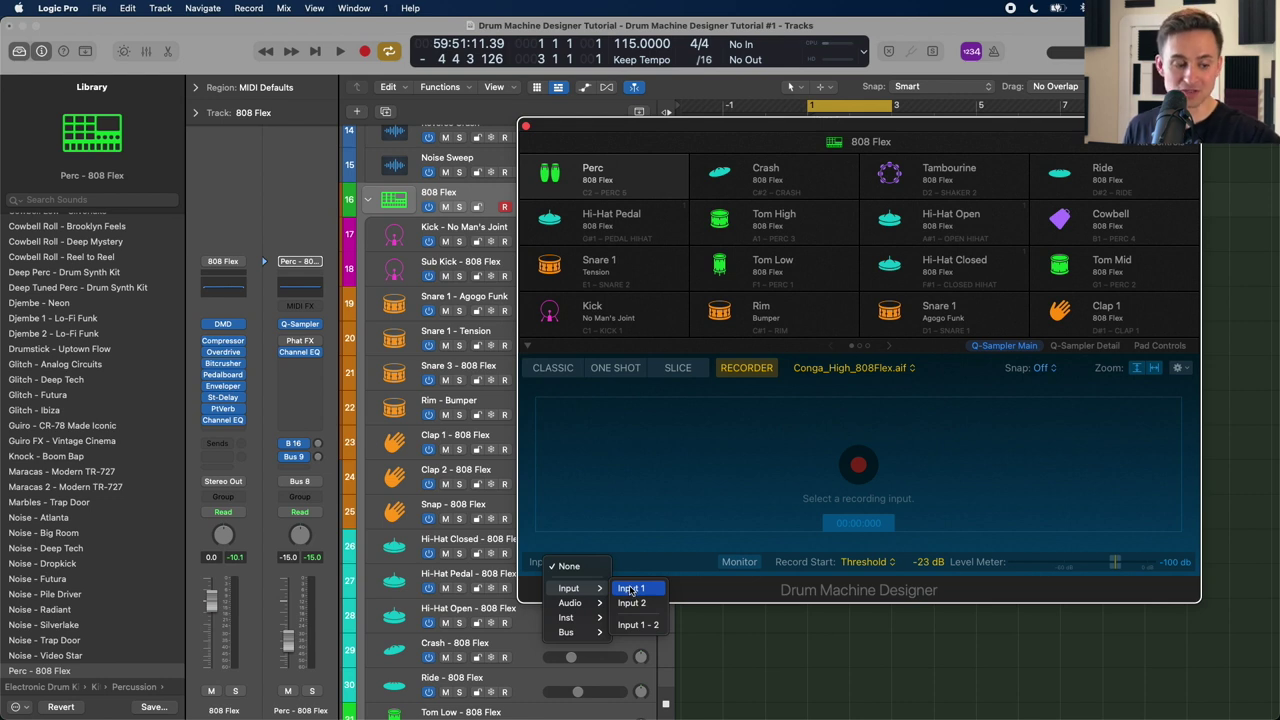
{"action": "left_click", "coordinate": [630, 589]}
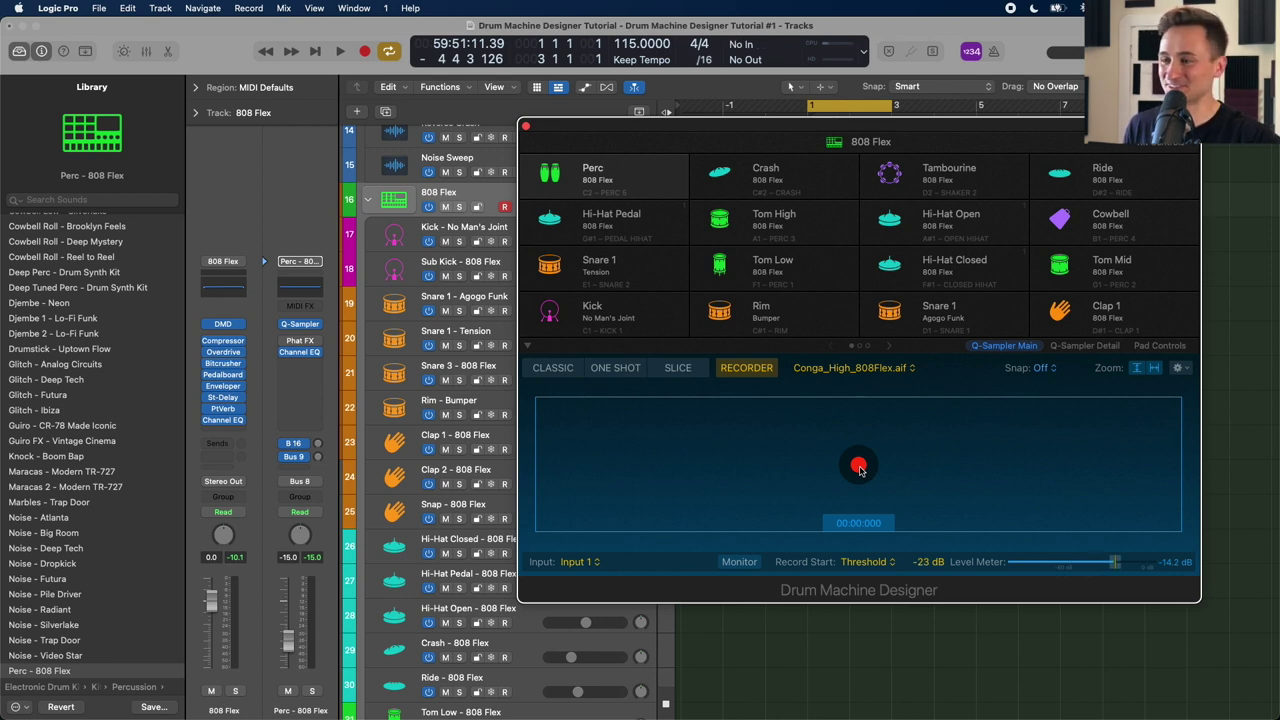
{"action": "left_click", "coordinate": [858, 466]}
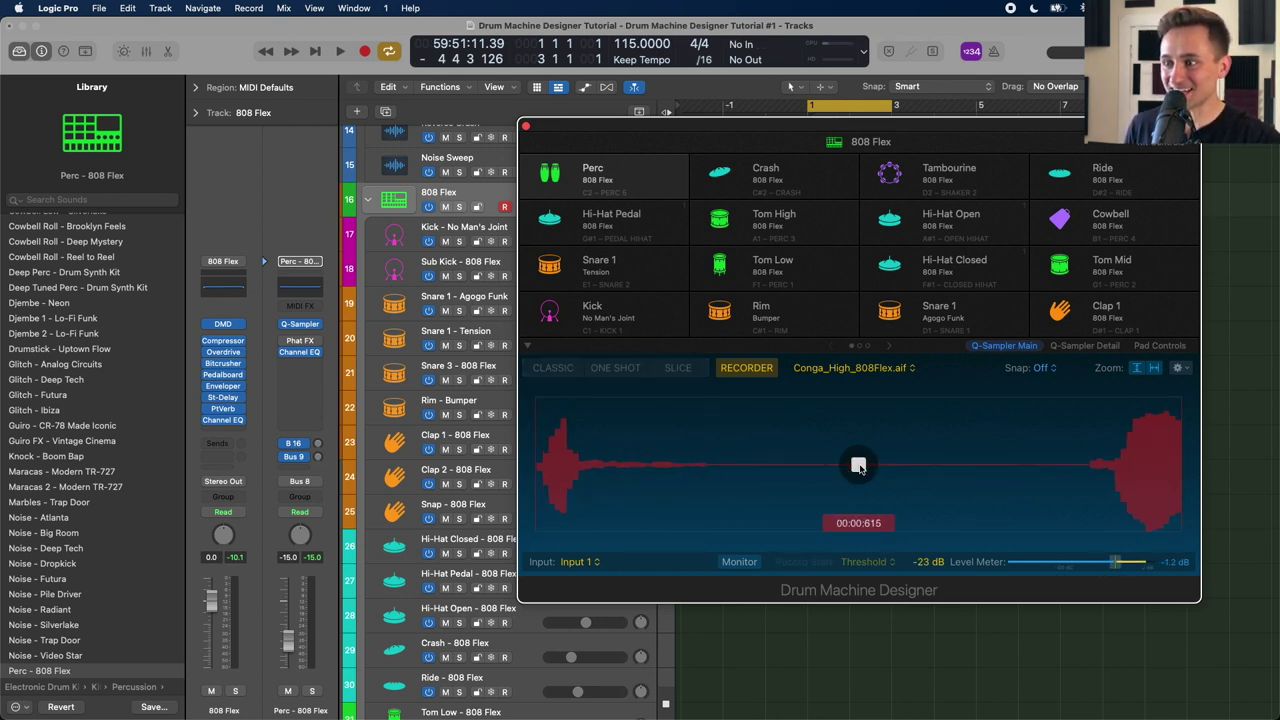
{"action": "left_click", "coordinate": [858, 466]}
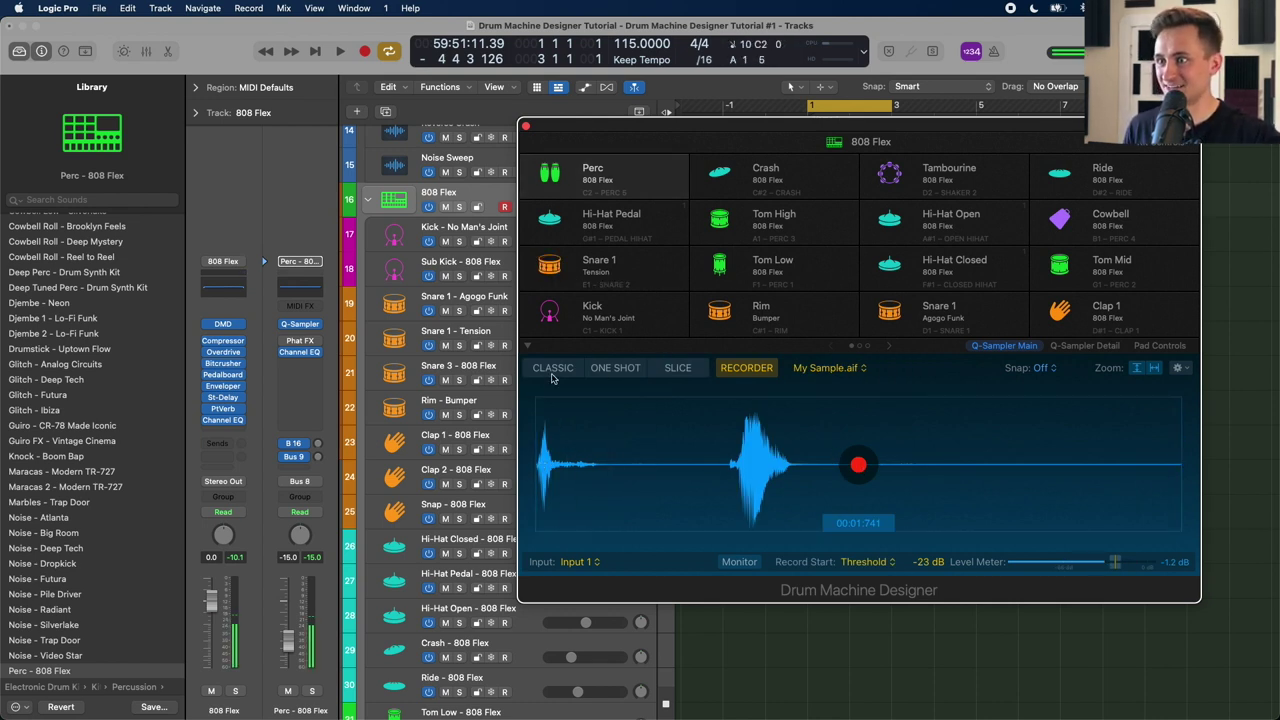
Step: Switch to One Shot, trim My Sample.aif's tail, add a 0.085 s fade-out, and start it at 0.006 s
{"action": "left_click", "coordinate": [625, 368]}
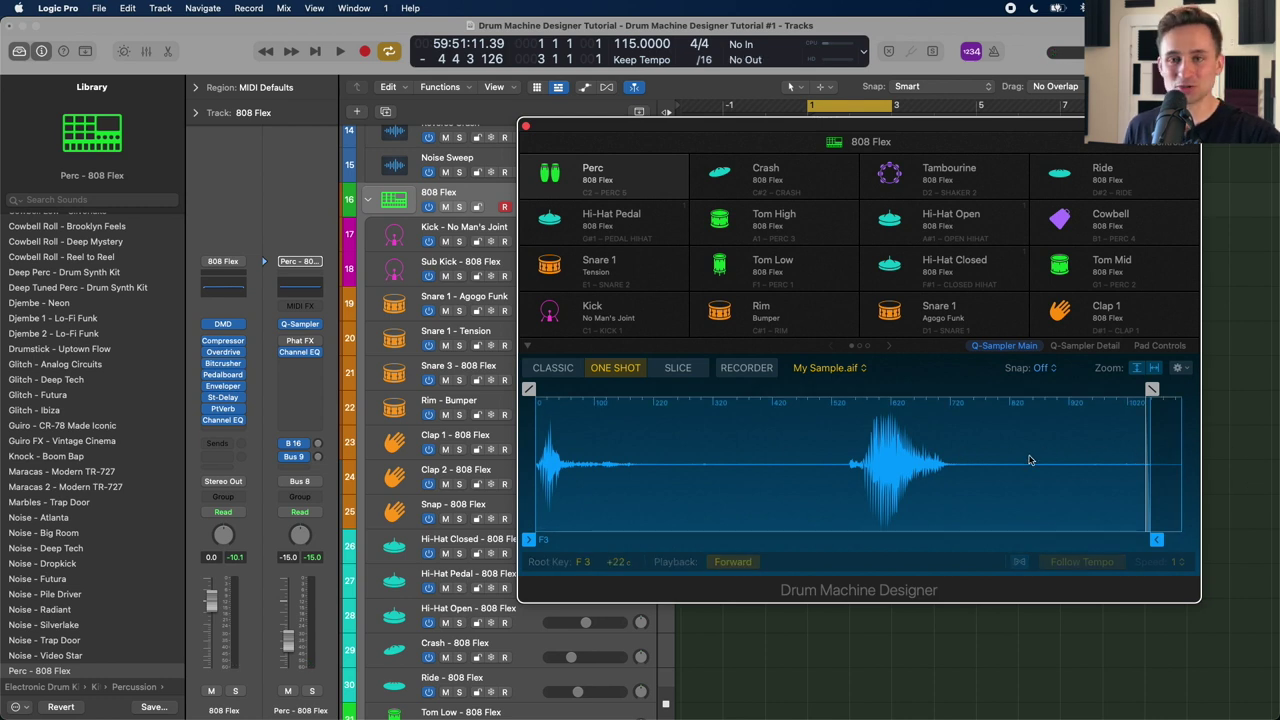
{"action": "mouse_move", "coordinate": [1150, 510]}
{"action": "left_mouse_down"}
{"action": "mouse_move", "coordinate": [731, 530]}
{"action": "mouse_move", "coordinate": [775, 508]}
{"action": "mouse_move", "coordinate": [714, 512]}
{"action": "left_mouse_up"}
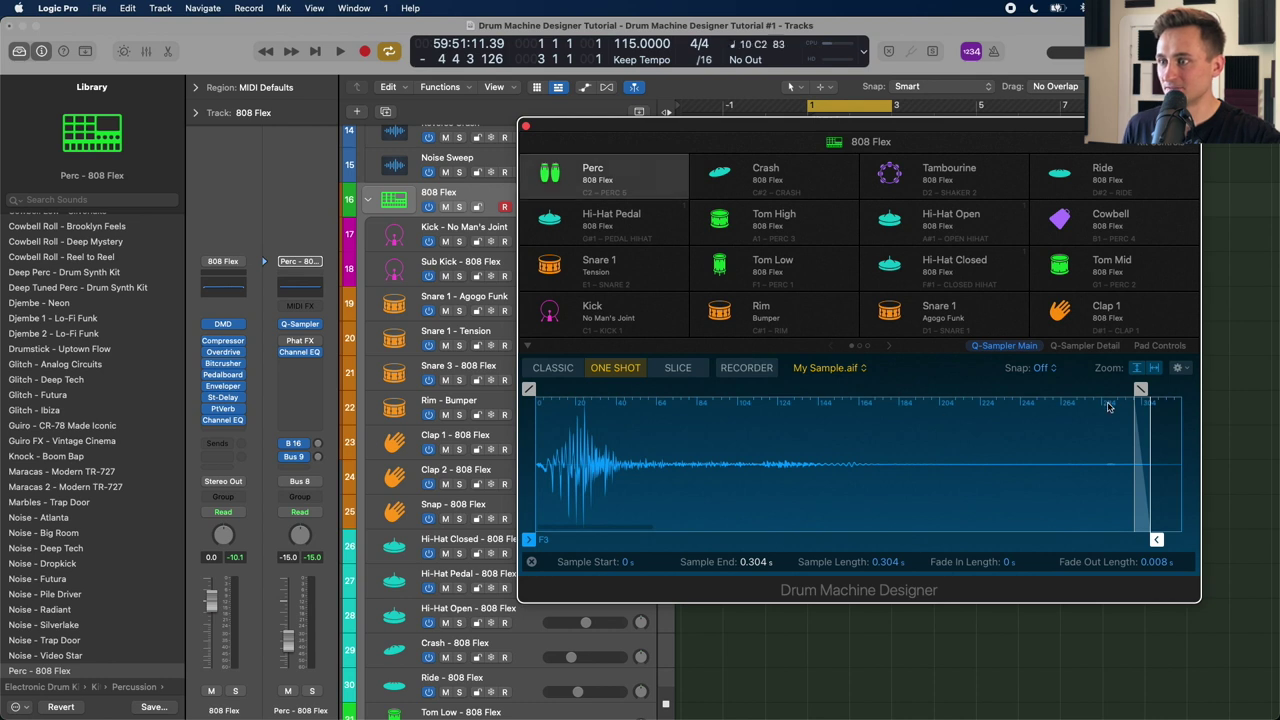
{"action": "left_click_drag", "start_coordinate": [1141, 390], "coordinate": [985, 390]}
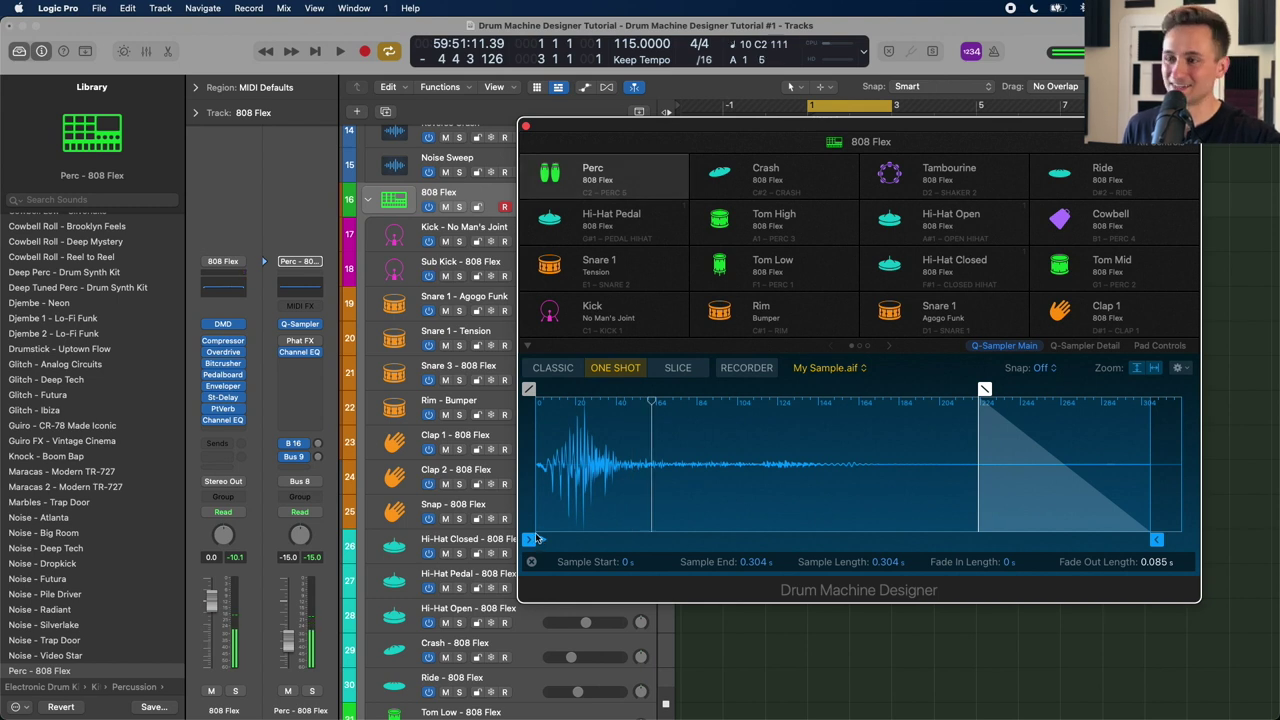
{"action": "left_click", "coordinate": [538, 540]}
{"action": "left_click_drag", "start_coordinate": [538, 540], "coordinate": [551, 540]}
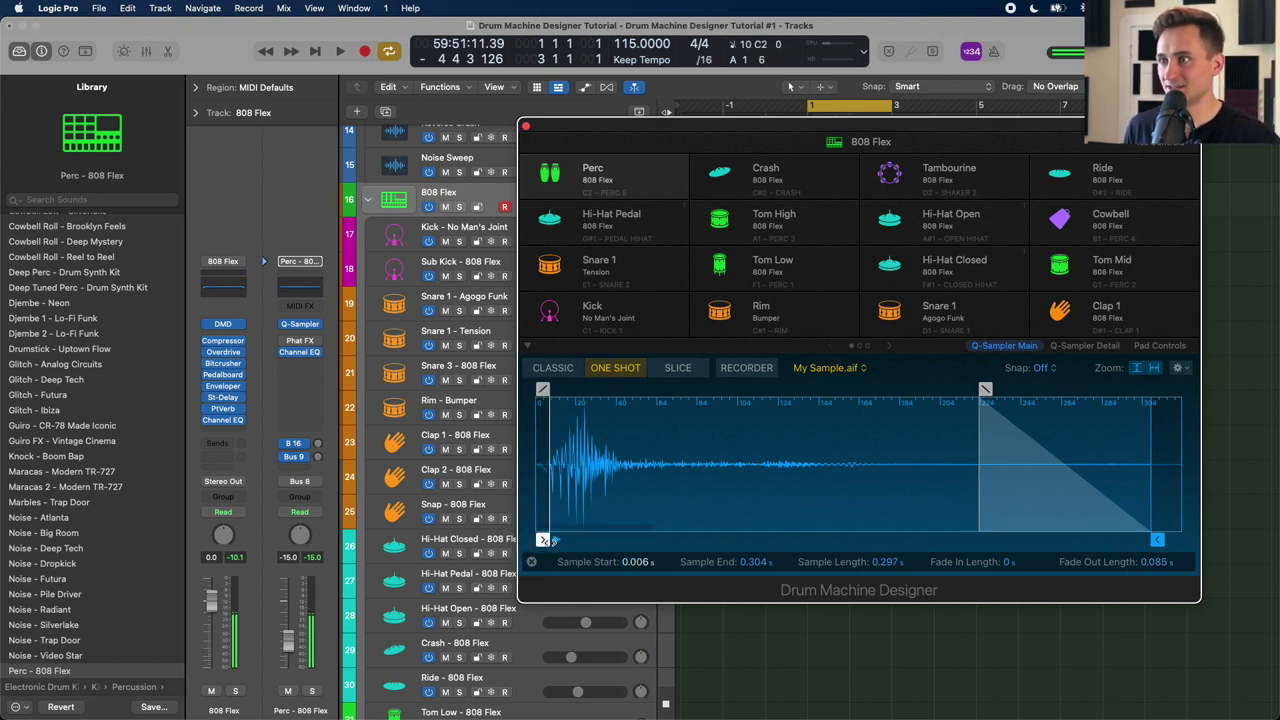
{"action": "left_click", "coordinate": [1084, 346]}
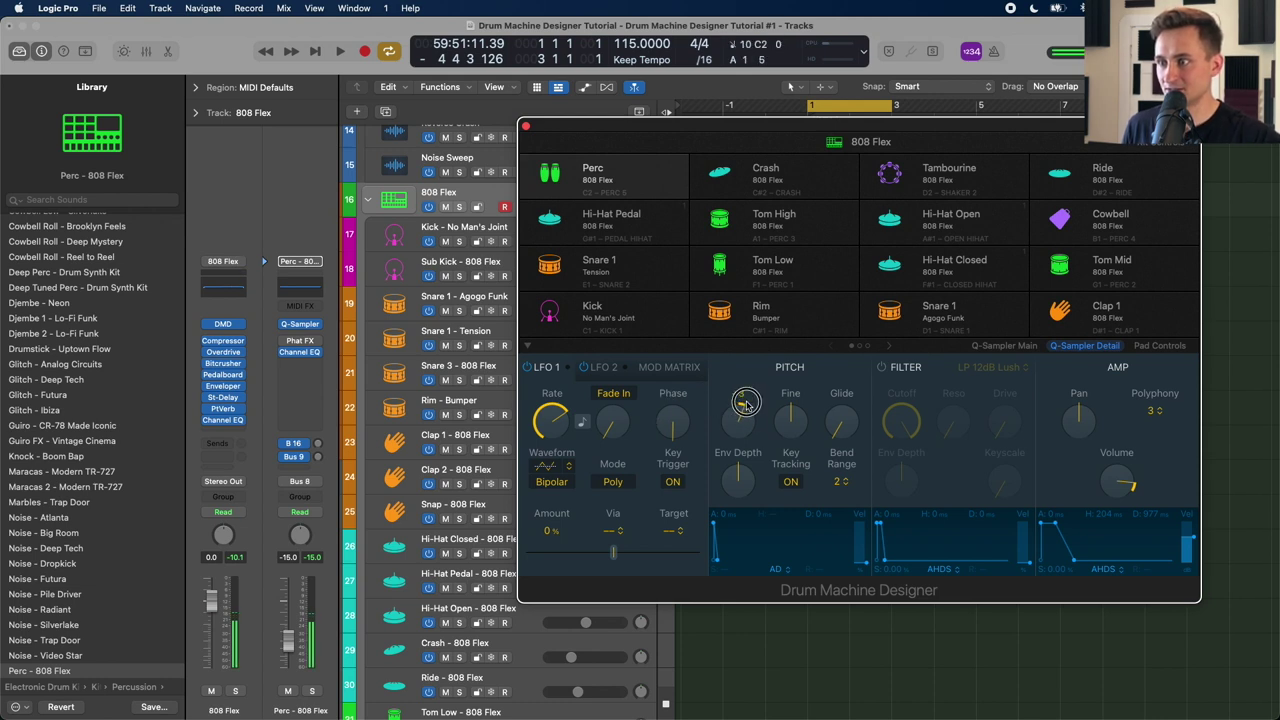
Step: Pitch the Perc sample down with Coarse, raise the LFO 1 rate, and pan it slightly right
{"action": "mouse_move", "coordinate": [745, 399]}
{"action": "left_mouse_down"}
{"action": "mouse_move", "coordinate": [741, 478]}
{"action": "mouse_move", "coordinate": [742, 338]}
{"action": "mouse_move", "coordinate": [733, 416]}
{"action": "left_mouse_up"}
{"action": "mouse_move", "coordinate": [802, 422]}
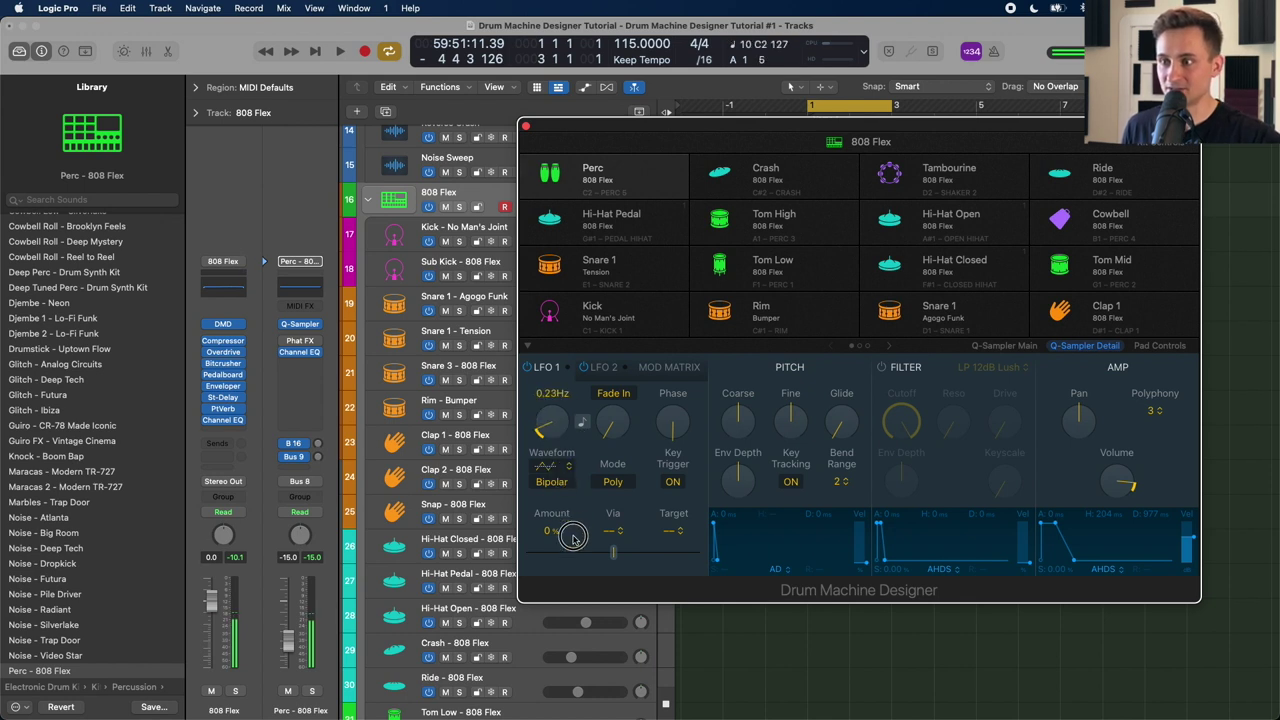
{"action": "mouse_move", "coordinate": [570, 444]}
{"action": "left_mouse_down"}
{"action": "mouse_move", "coordinate": [570, 396]}
{"action": "mouse_move", "coordinate": [568, 420]}
{"action": "left_mouse_up"}
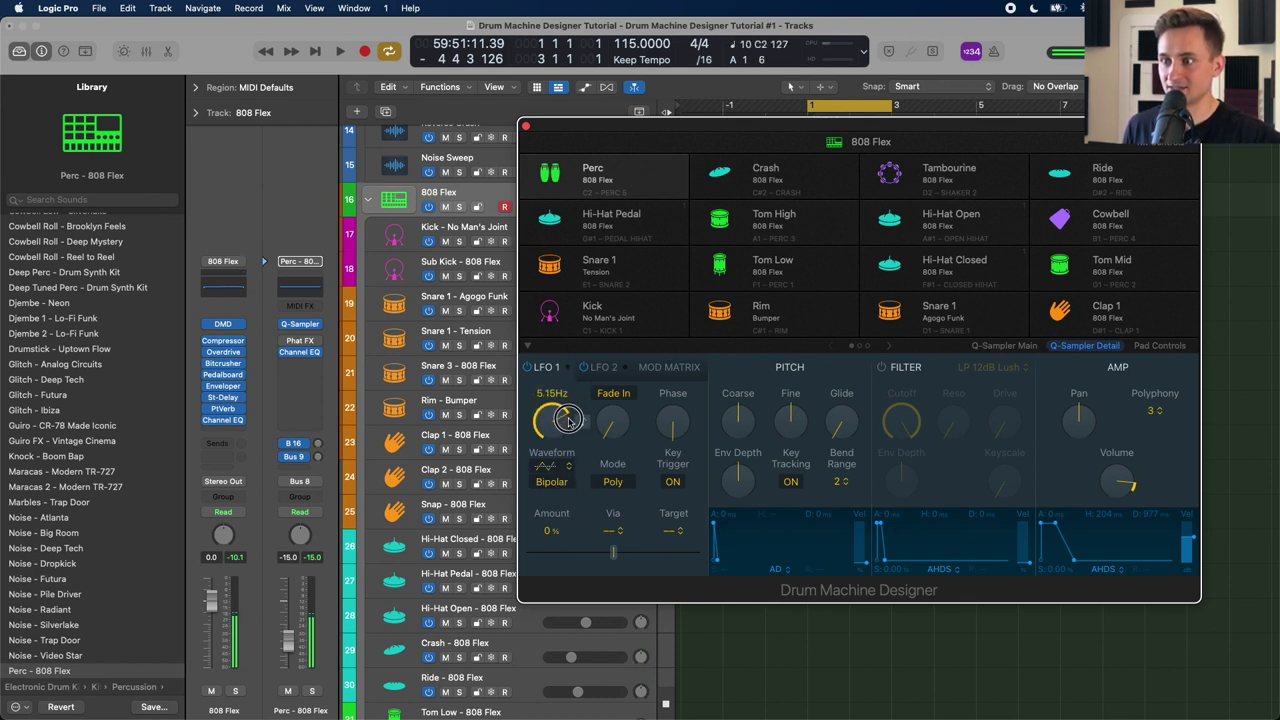
{"action": "left_click", "coordinate": [600, 368]}
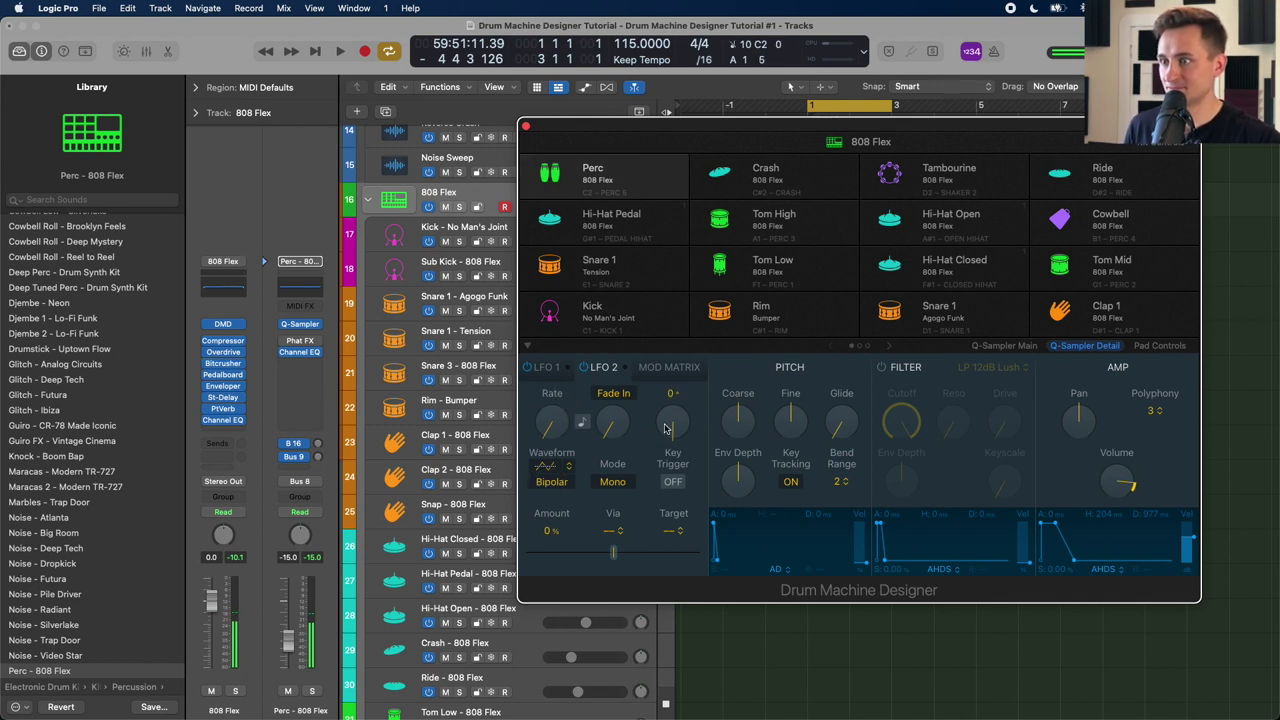
{"action": "mouse_move", "coordinate": [1085, 425]}
{"action": "left_mouse_down"}
{"action": "mouse_move", "coordinate": [1094, 298]}
{"action": "mouse_move", "coordinate": [1015, 553]}
{"action": "mouse_move", "coordinate": [1075, 430]}
{"action": "mouse_move", "coordinate": [1065, 425]}
{"action": "left_mouse_up"}
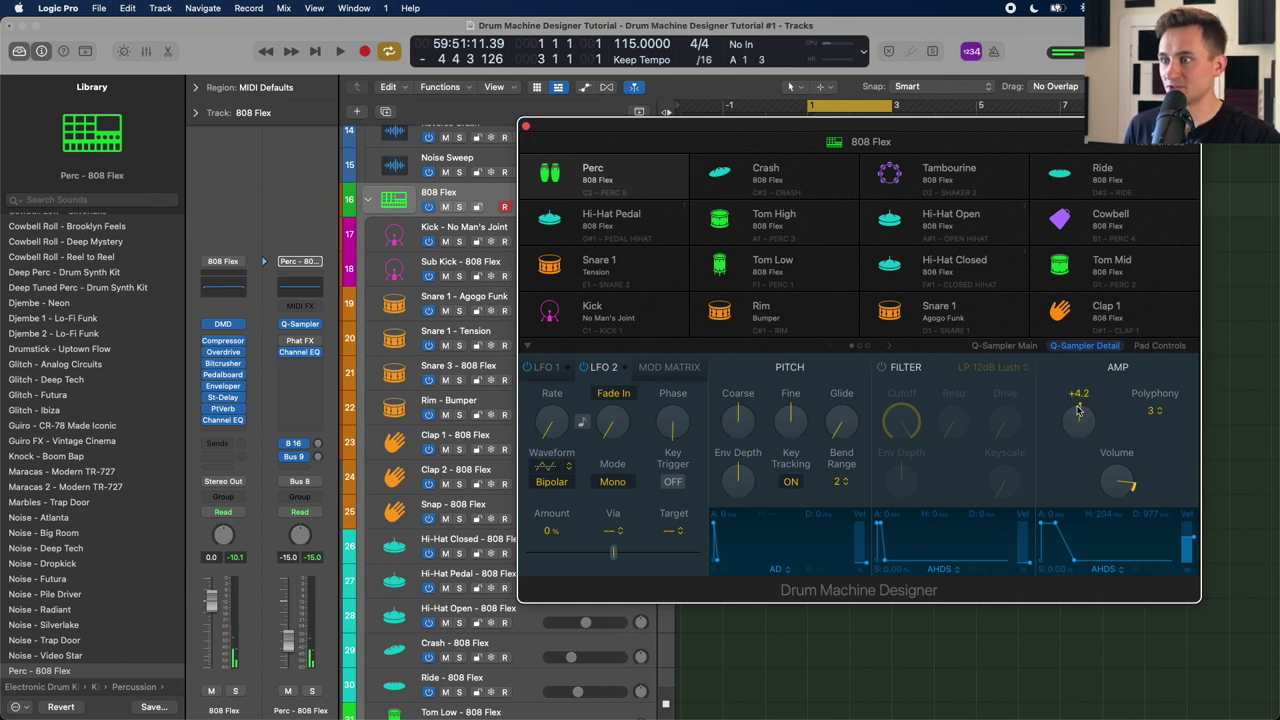
{"action": "left_click", "coordinate": [662, 368]}
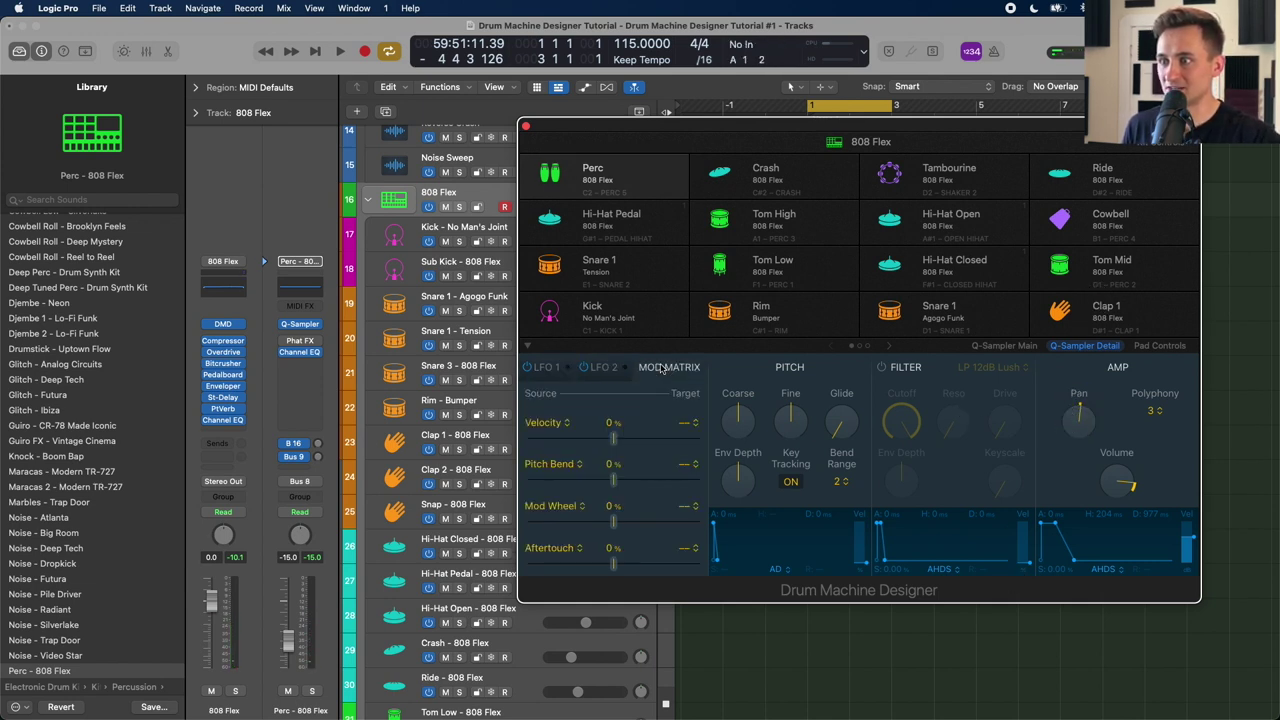
{"action": "left_click", "coordinate": [545, 368]}
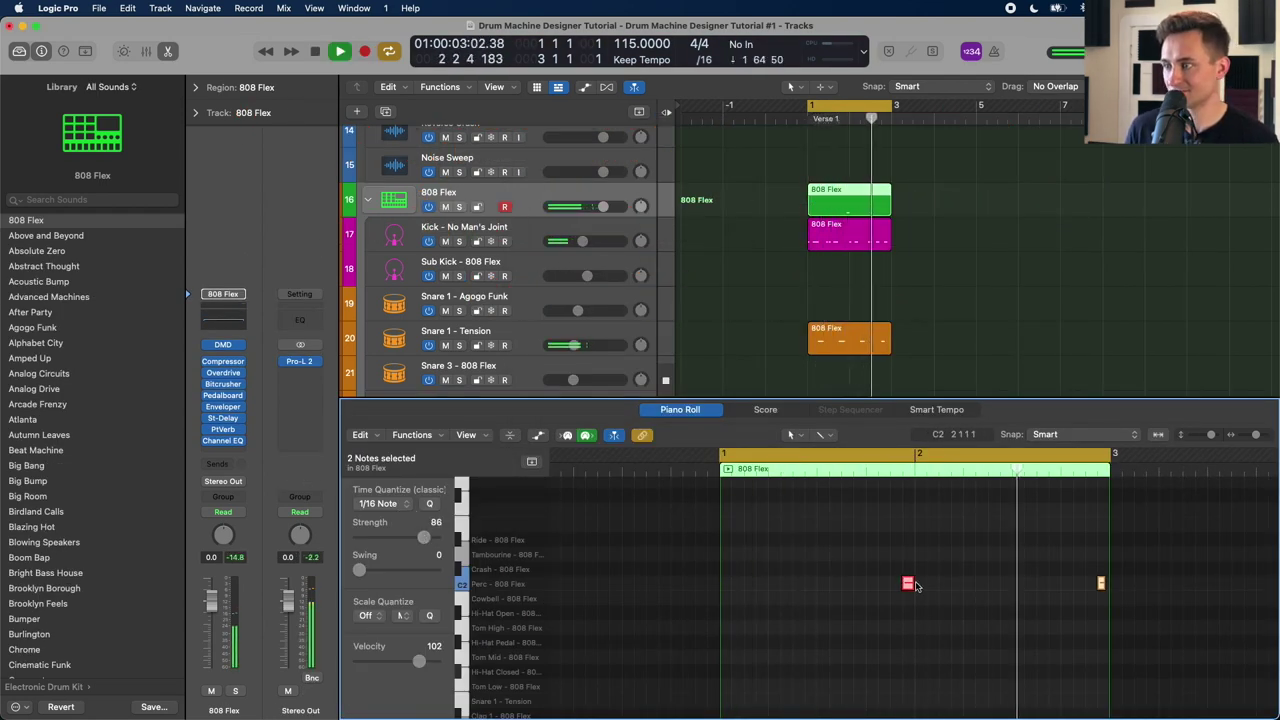
Step: Nudge both Perc notes slightly earlier, set their velocity to 36, and close the Piano Roll
{"action": "left_click", "coordinate": [907, 583]}
{"action": "left_click_drag", "start_coordinate": [907, 583], "coordinate": [895, 583]}
{"action": "left_click_drag", "start_coordinate": [432, 654], "coordinate": [385, 655]}
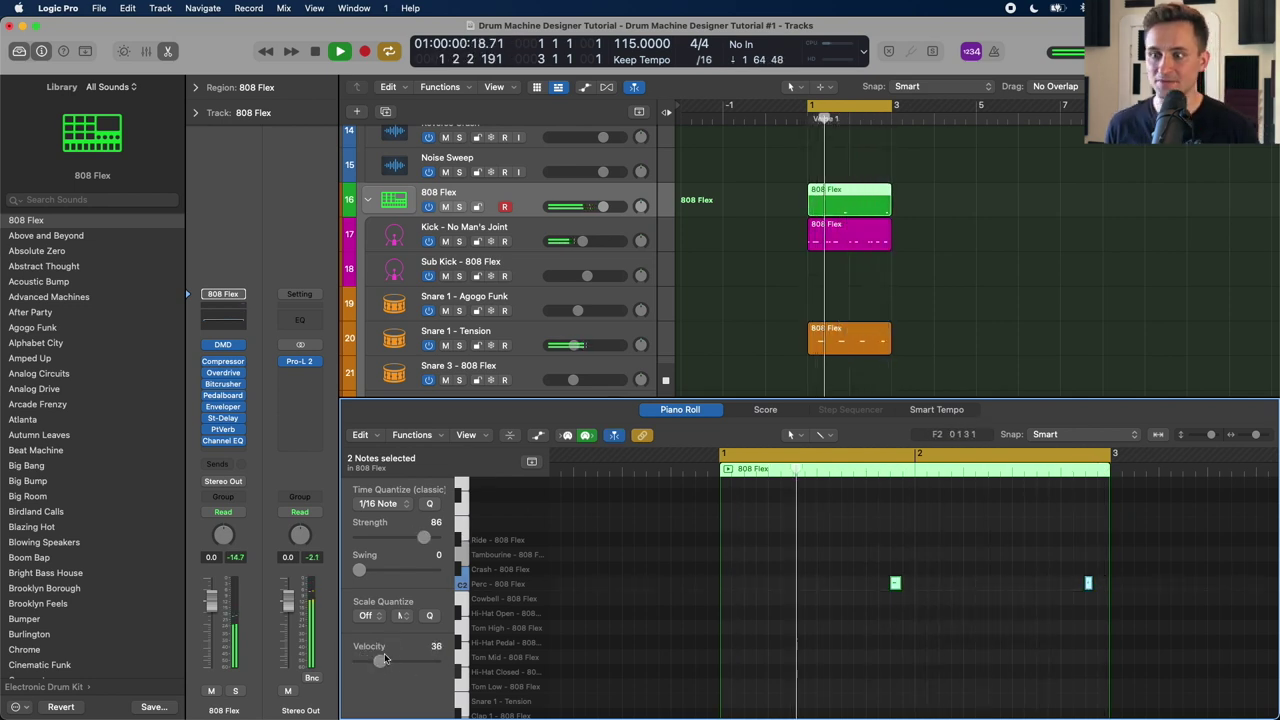
{"action": "key", "text": "e"}
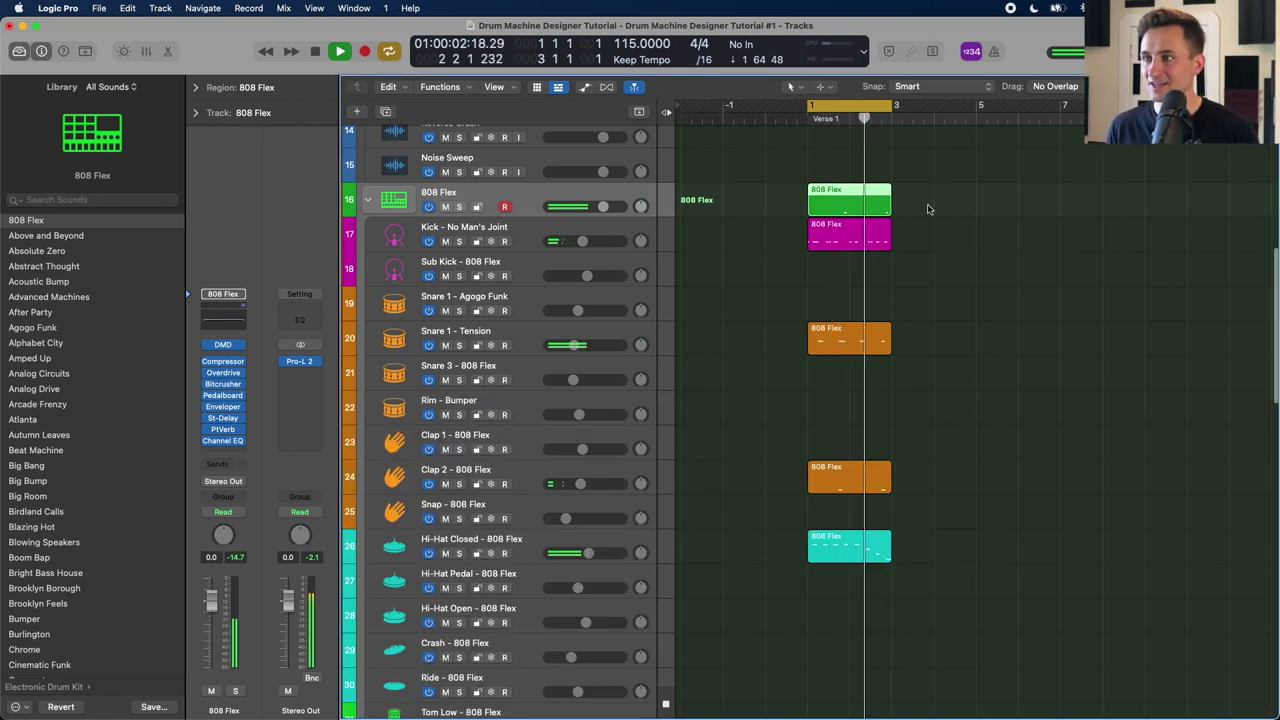
{"action": "key", "text": "space"}
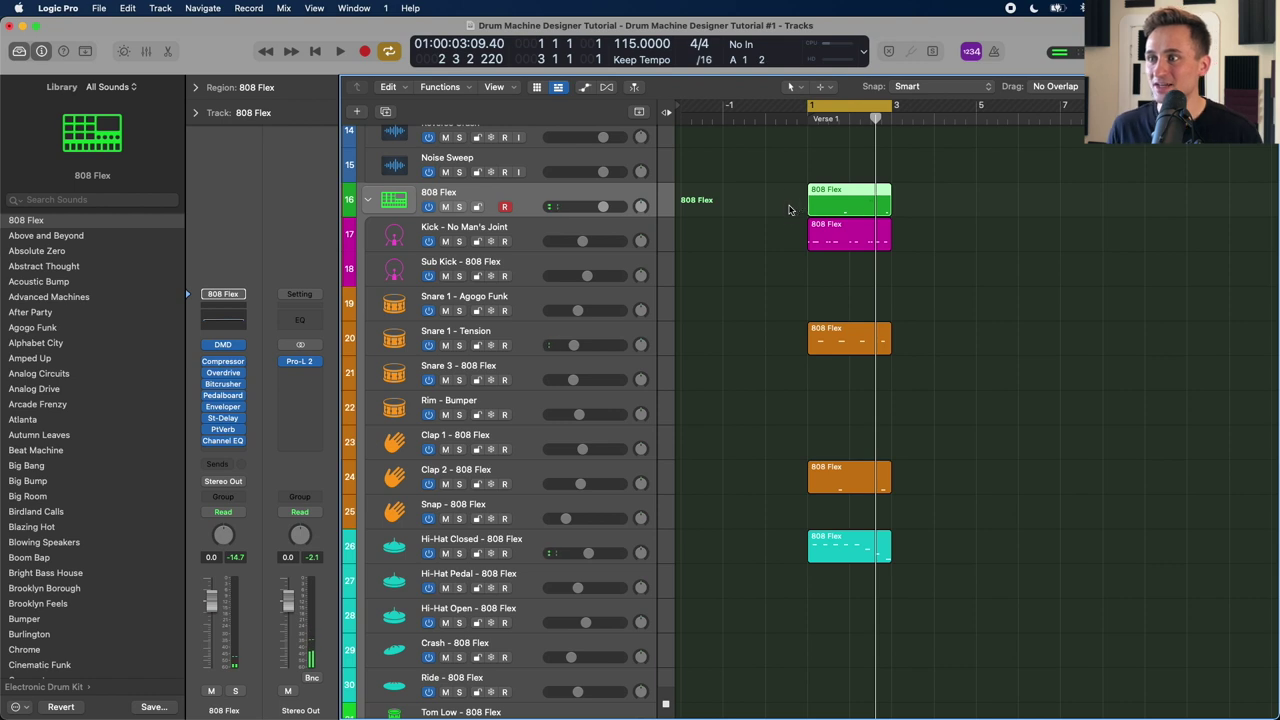
Step: Reopen the 808 Flex Drum Machine Designer and search the Loop Browser for 'crash'
{"action": "left_click", "coordinate": [789, 207]}
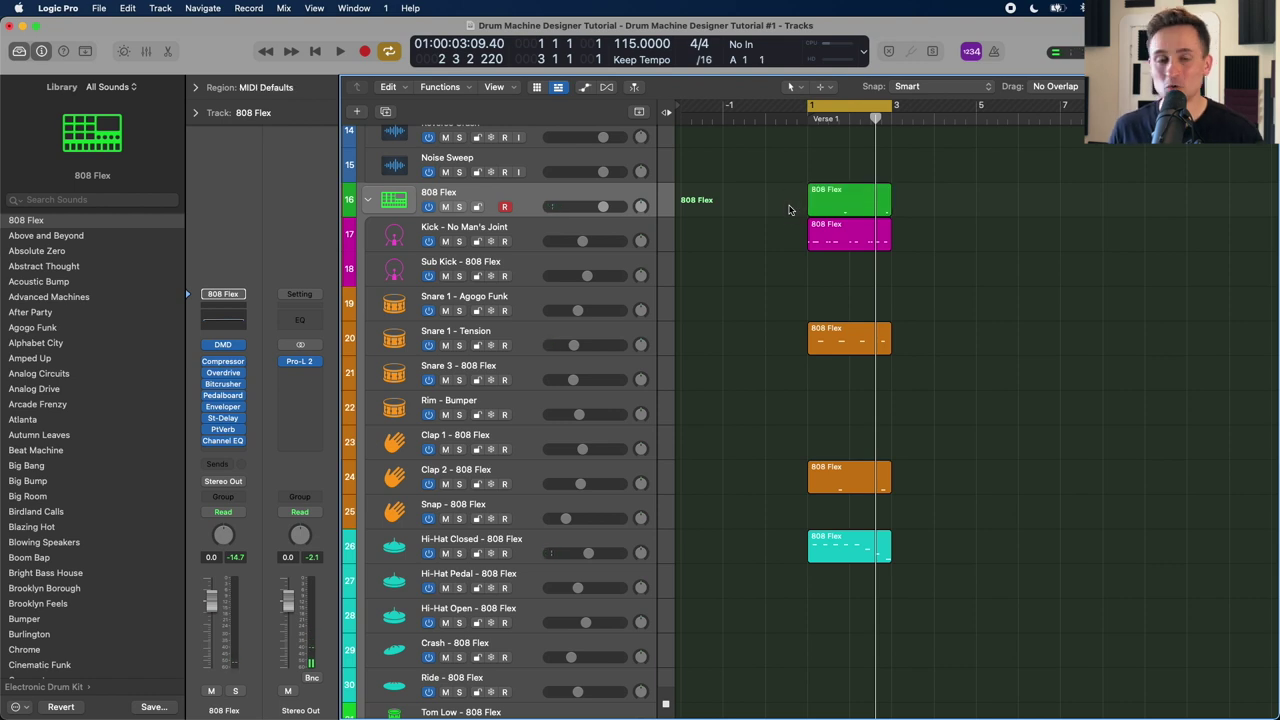
{"action": "left_click", "coordinate": [223, 345]}
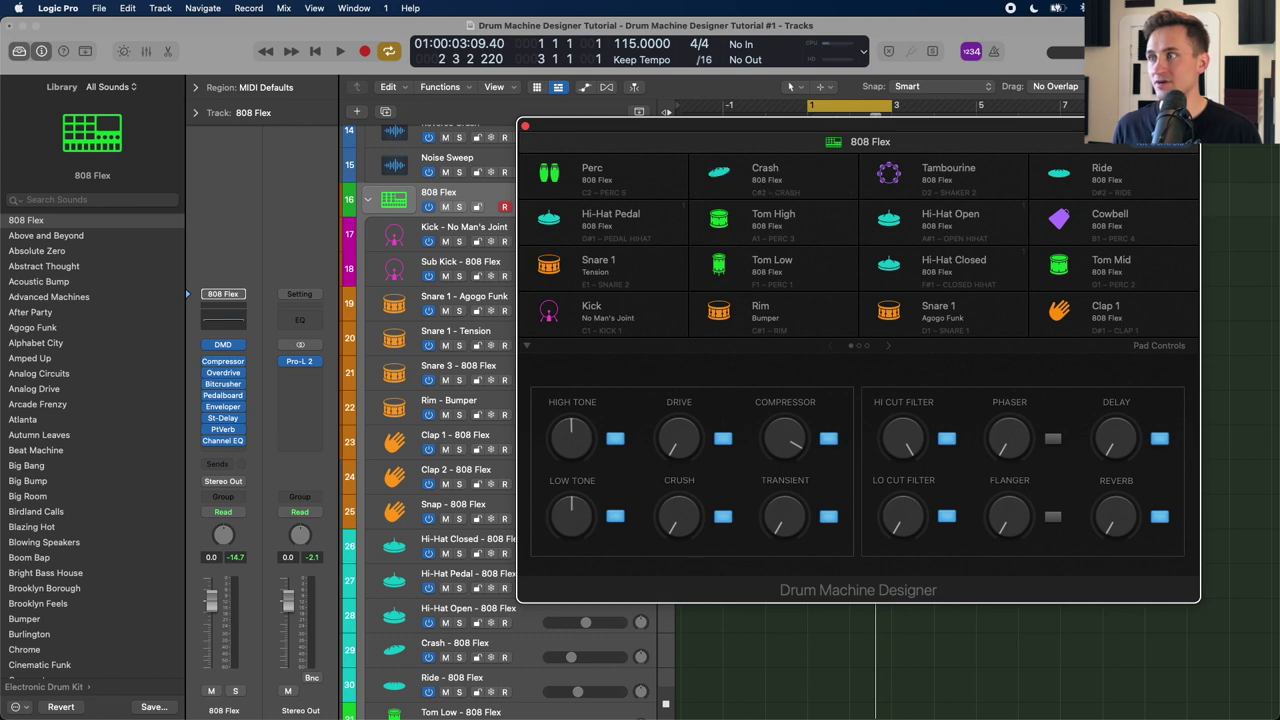
{"action": "key", "text": "o"}
{"action": "left_click_drag", "start_coordinate": [1068, 131], "coordinate": [716, 179]}
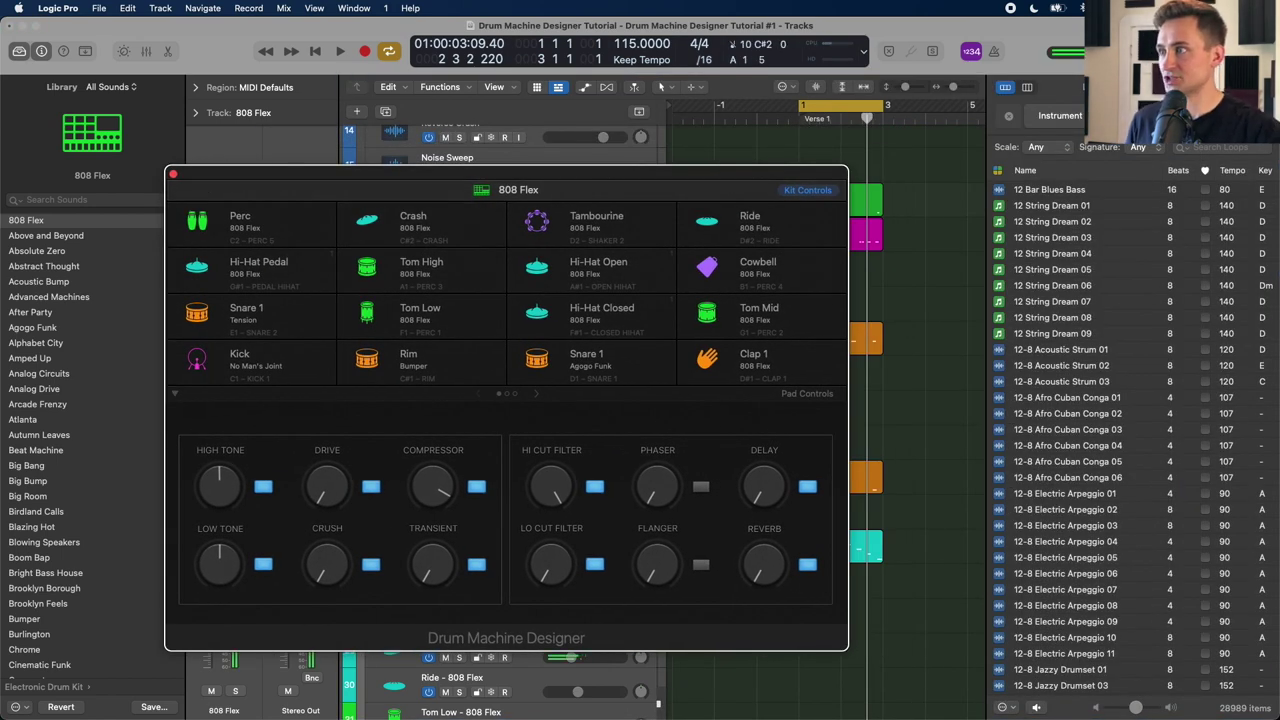
{"action": "scroll", "coordinate": [1073, 440], "scroll_direction": "down", "scroll_amount": 8}
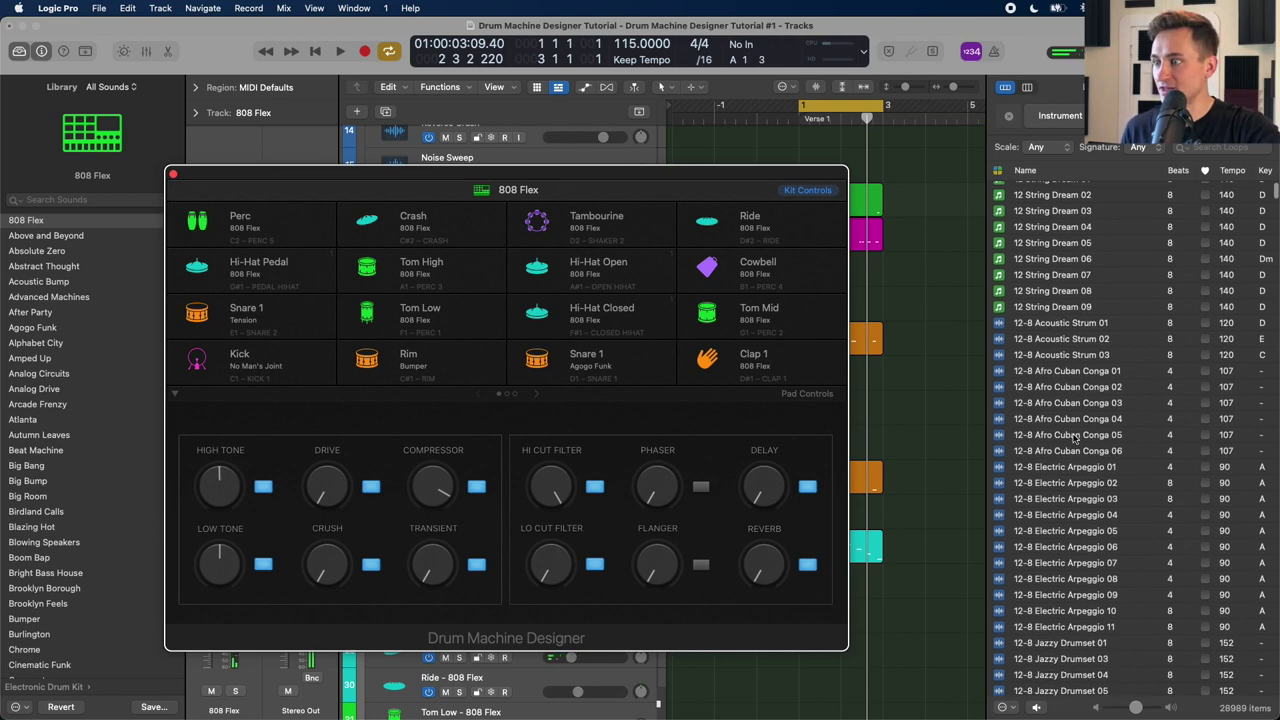
{"action": "type", "text": "crash"}
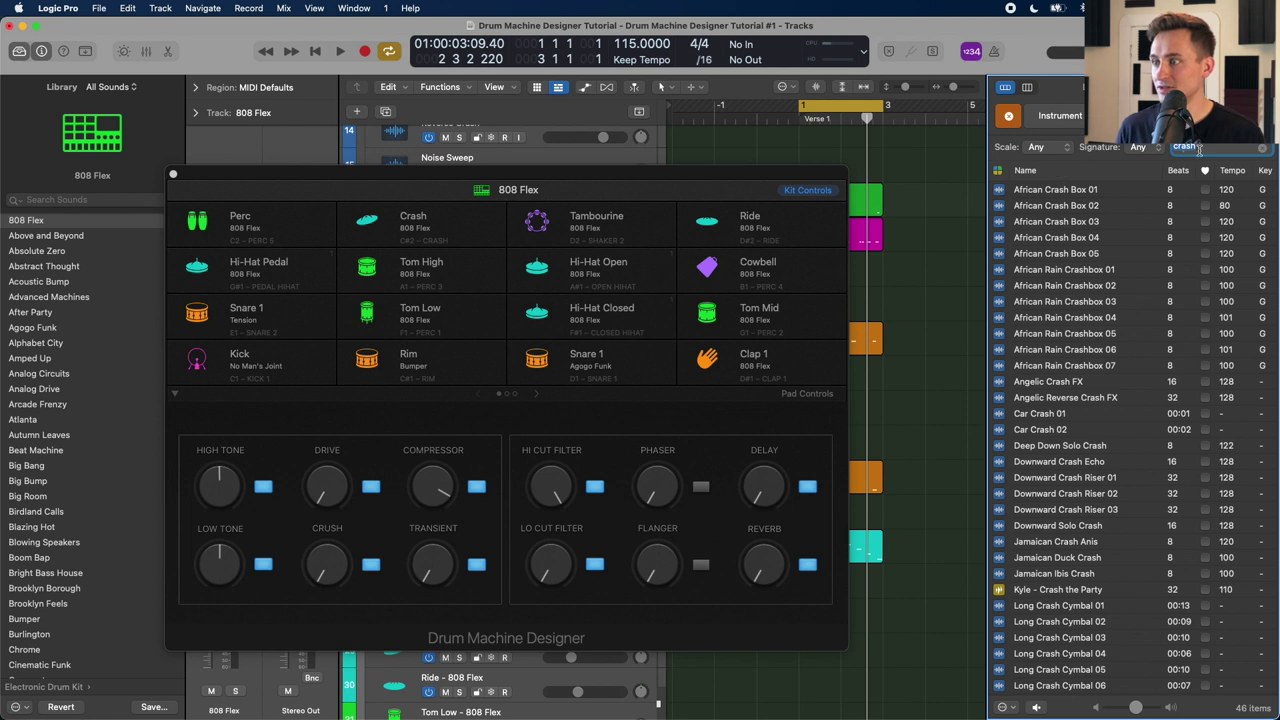
{"action": "scroll", "coordinate": [1107, 339], "scroll_direction": "down", "scroll_amount": 1}
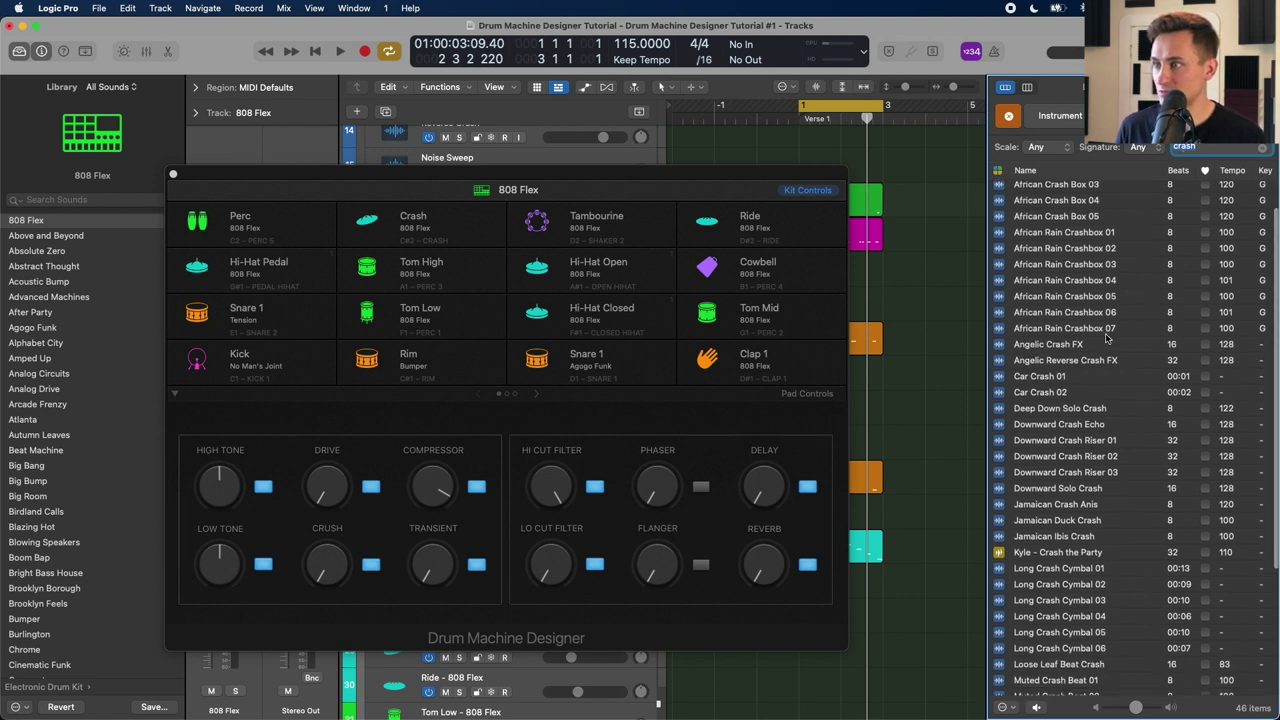
{"action": "scroll", "coordinate": [1104, 350], "scroll_direction": "down", "scroll_amount": 1}
Step: Put Car Crash 01 on the Crash pad, trimming its end to 0.78 s with a 0.307 s fade-out
{"action": "left_click", "coordinate": [1089, 374]}
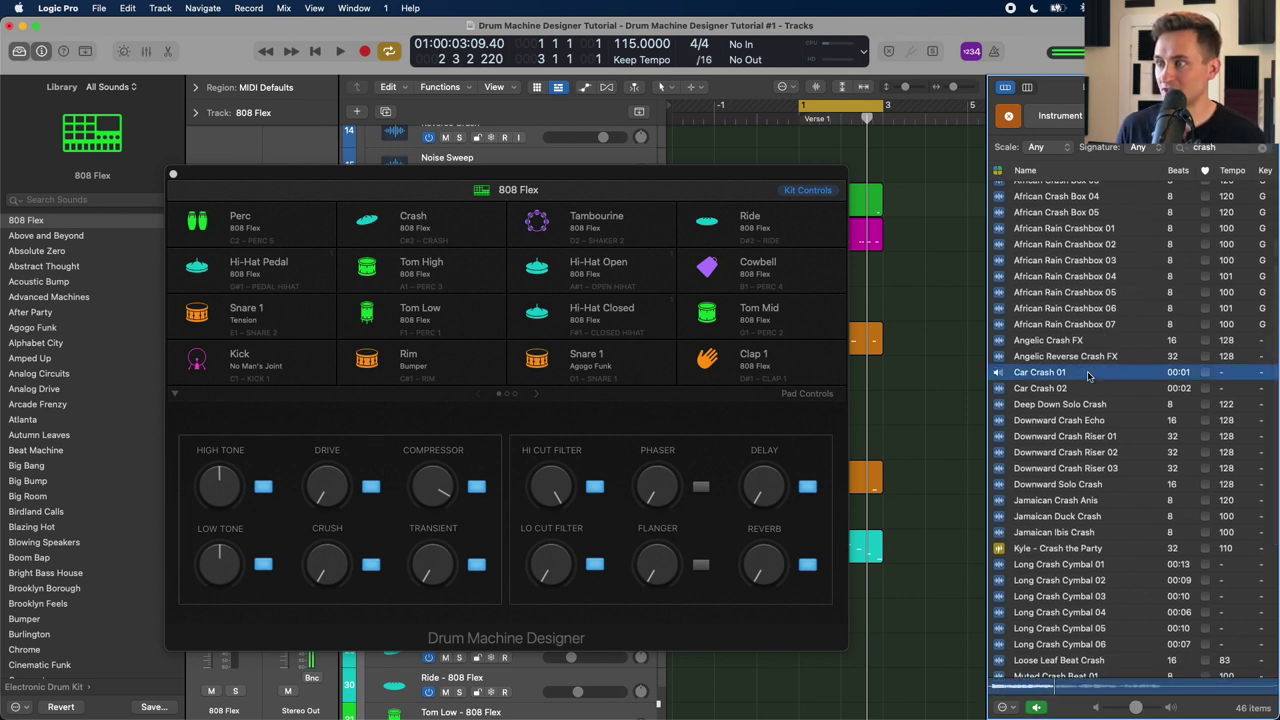
{"action": "left_click_drag", "start_coordinate": [1063, 375], "coordinate": [442, 224]}
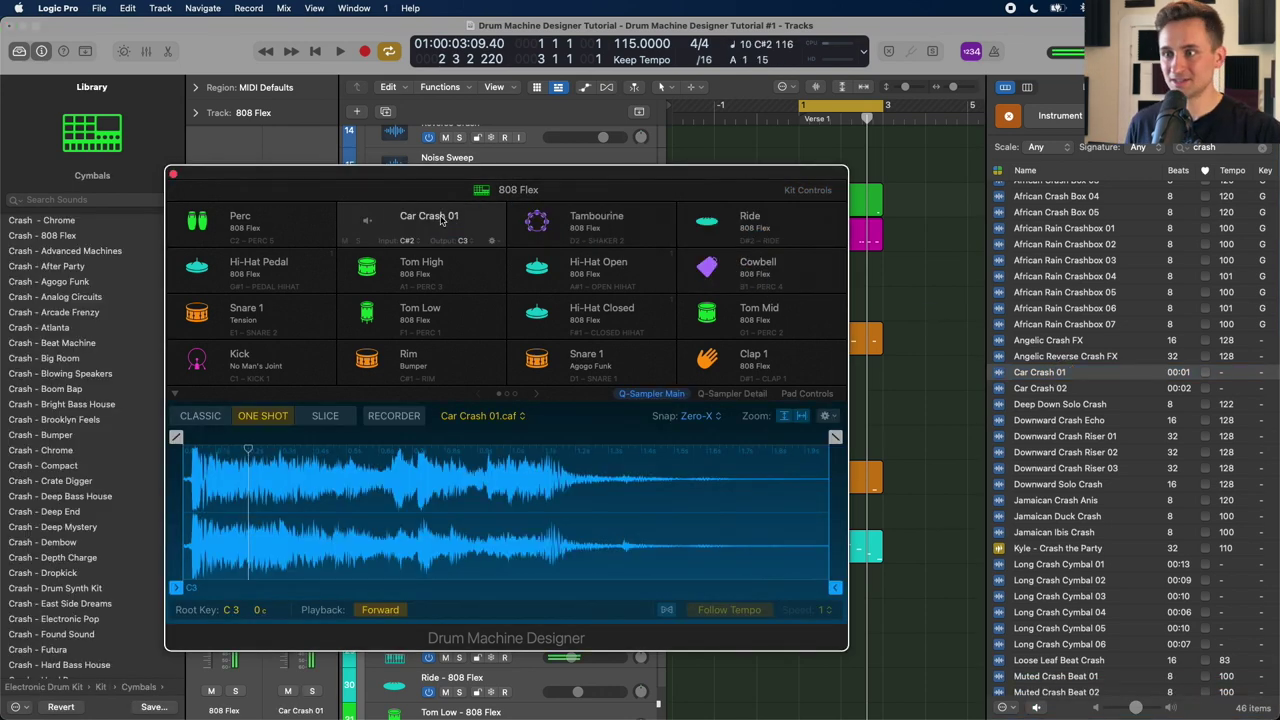
{"action": "left_click", "coordinate": [835, 588]}
{"action": "left_click_drag", "start_coordinate": [835, 588], "coordinate": [443, 588]}
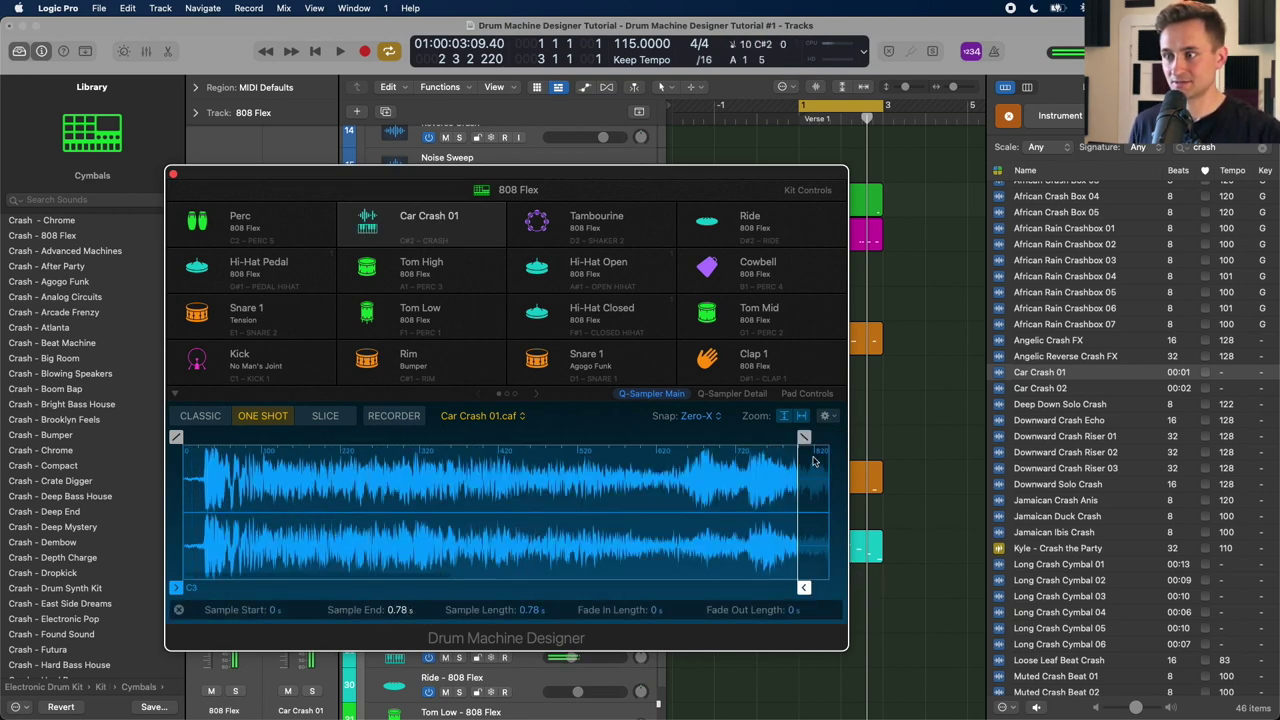
{"action": "left_click_drag", "start_coordinate": [803, 437], "coordinate": [562, 437]}
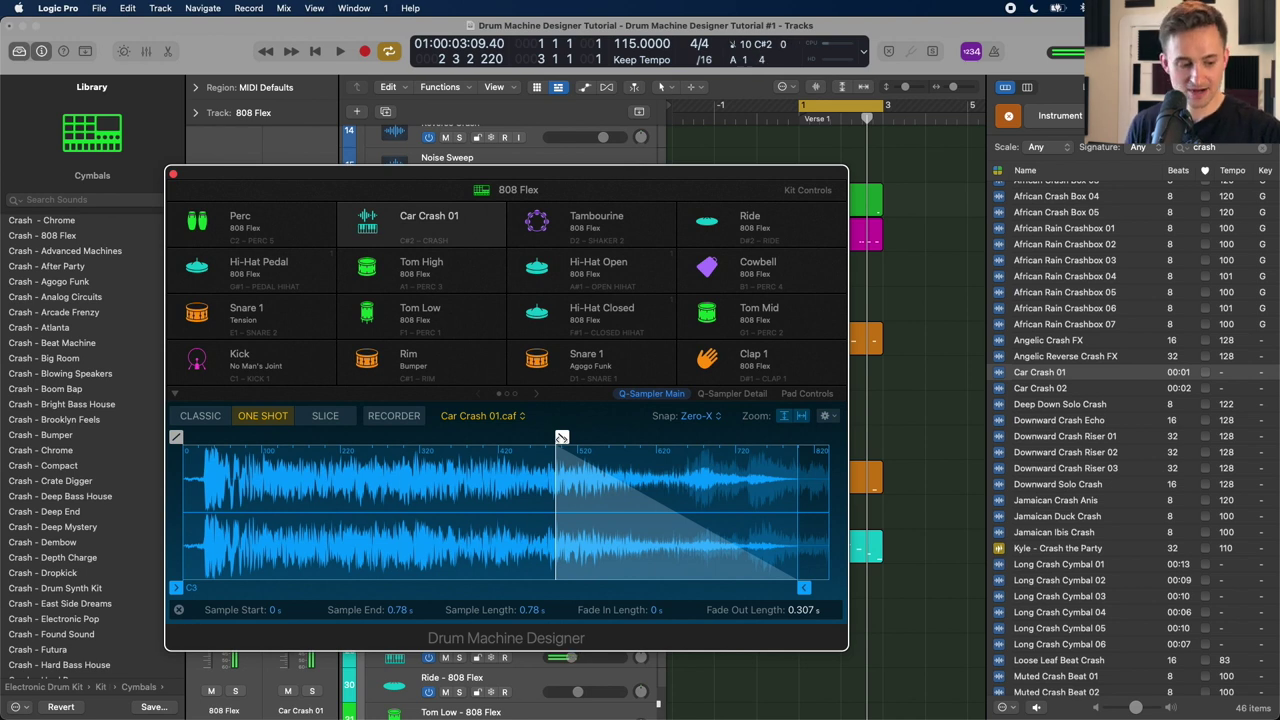
{"action": "key", "text": "space"}
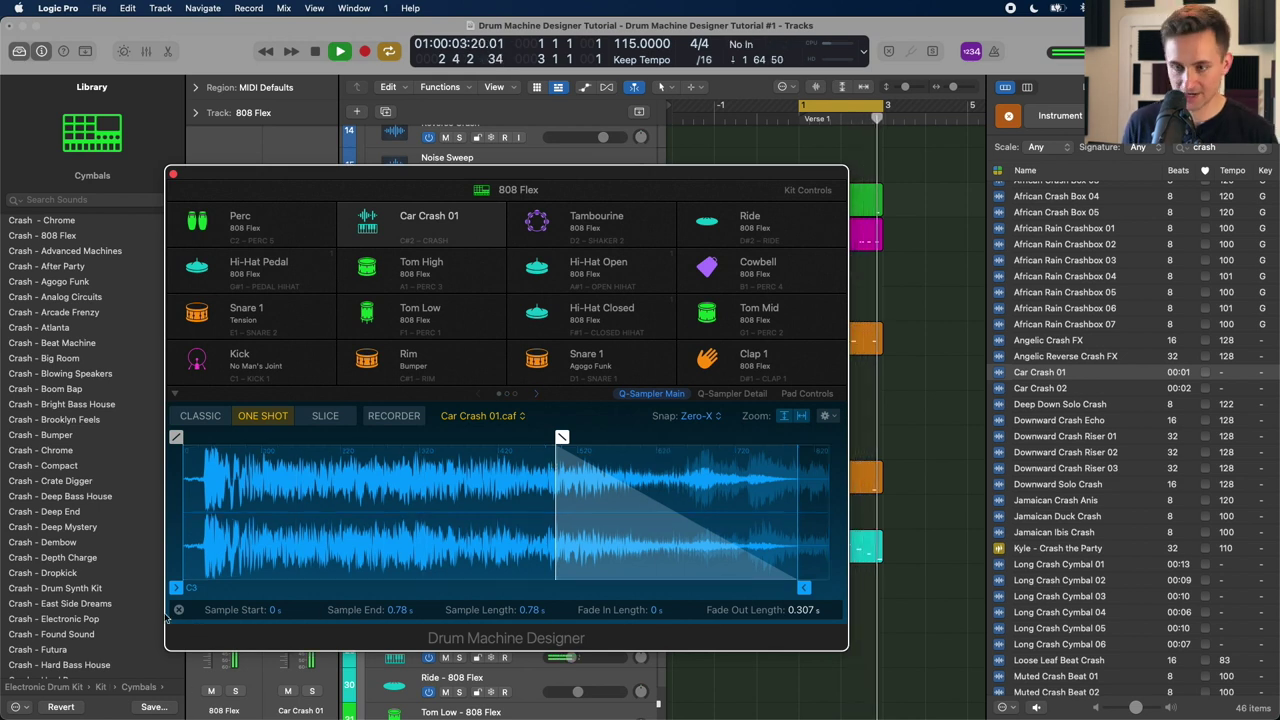
{"action": "key", "text": "space"}
Step: Move the Car Crash 01 start to 0.051 s, leaving no fade-in
{"action": "left_click_drag", "start_coordinate": [176, 588], "coordinate": [205, 589]}
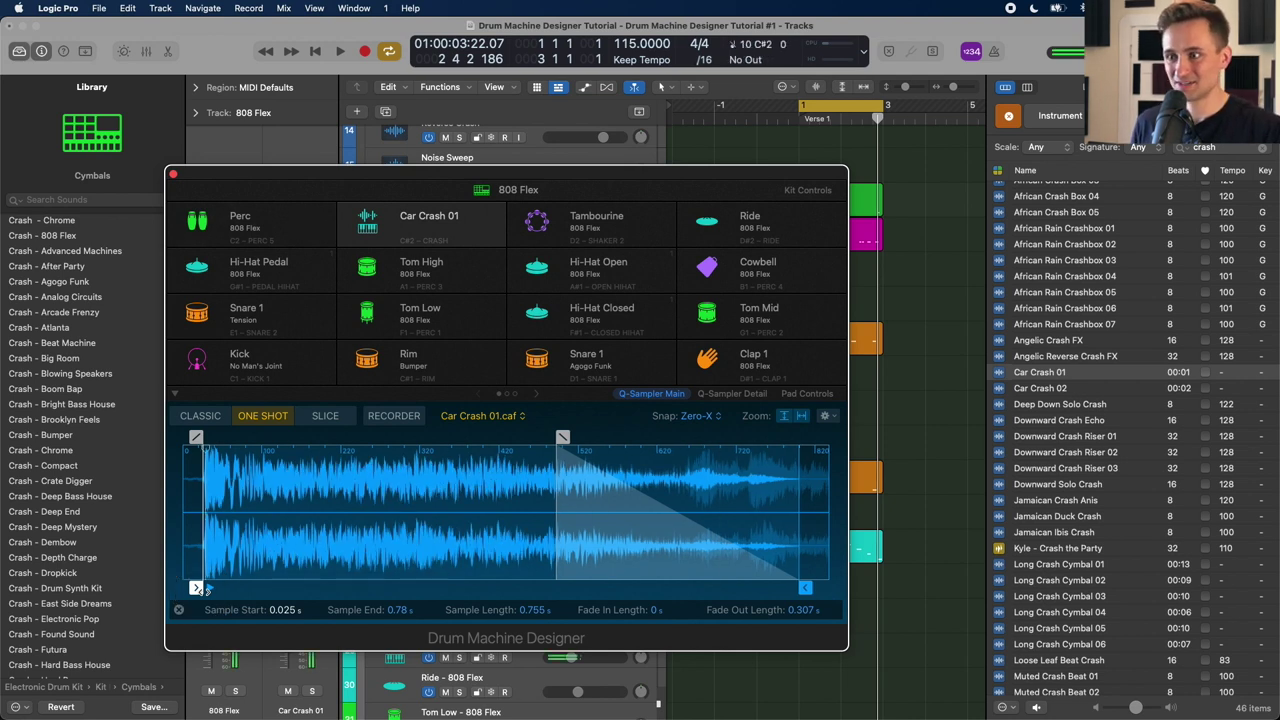
{"action": "key", "text": "space"}
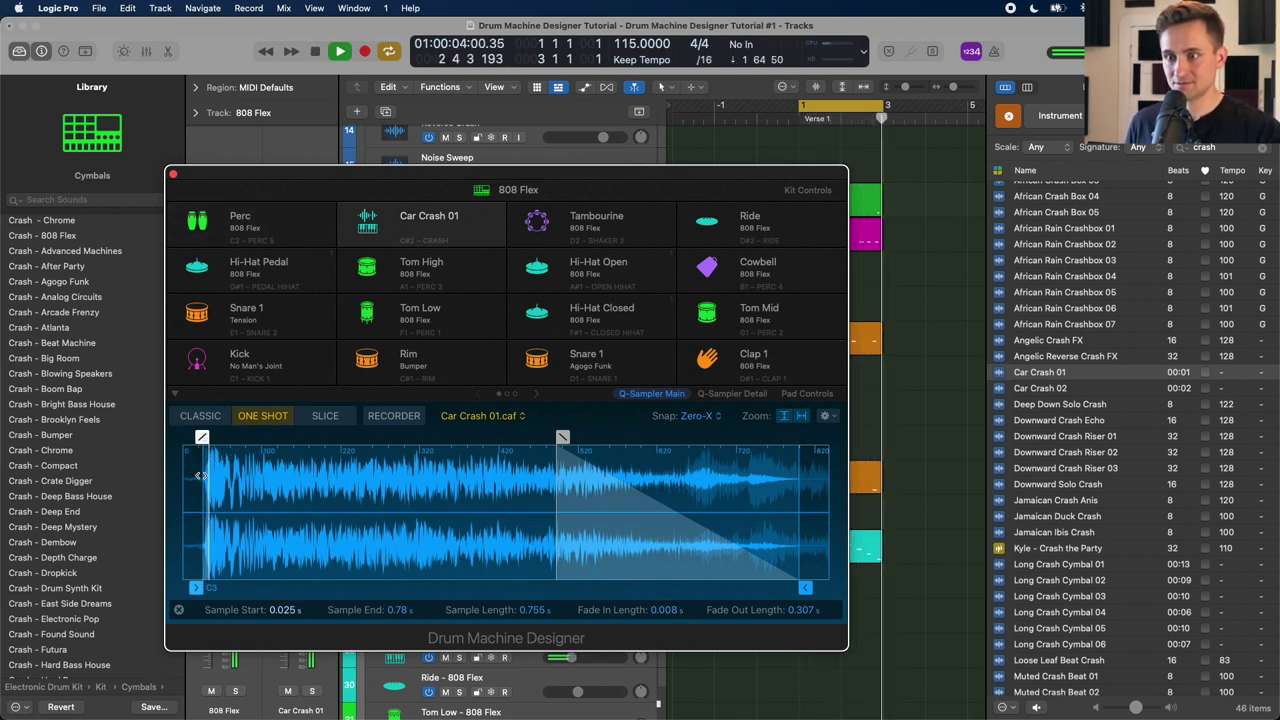
{"action": "left_click_drag", "start_coordinate": [195, 587], "coordinate": [205, 587]}
{"action": "left_click_drag", "start_coordinate": [209, 436], "coordinate": [201, 437]}
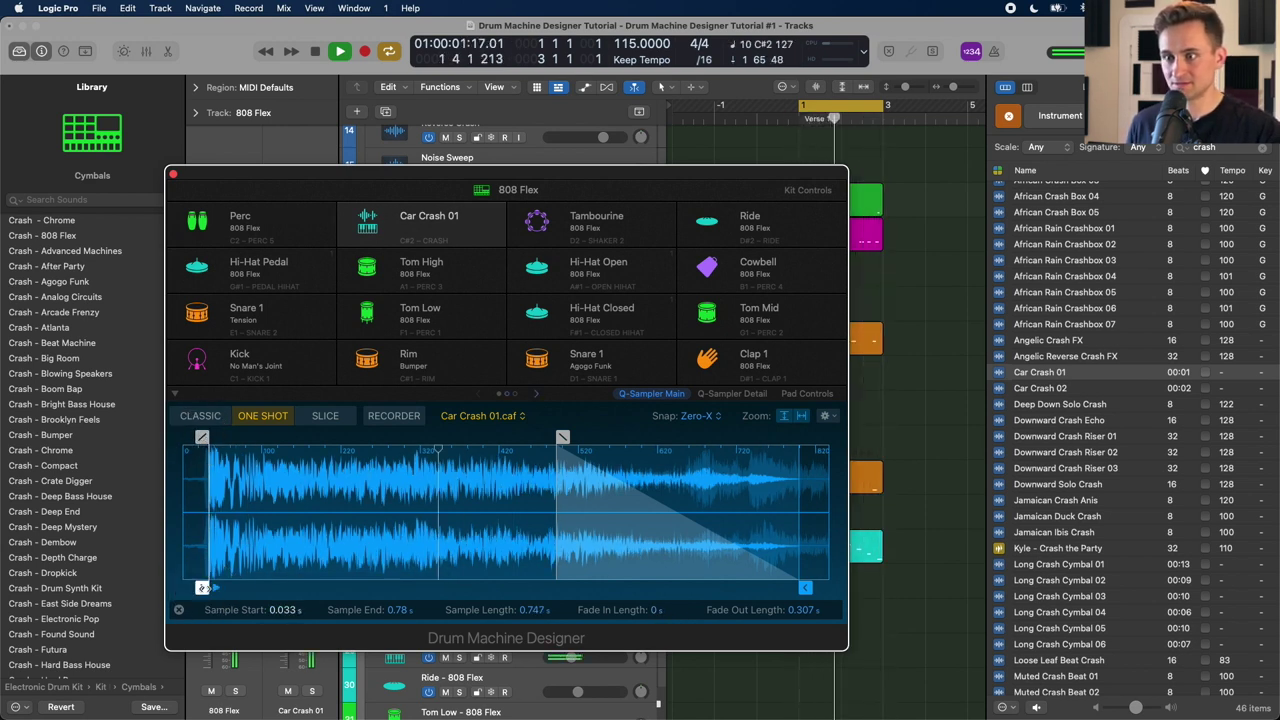
{"action": "left_click_drag", "start_coordinate": [201, 587], "coordinate": [207, 587]}
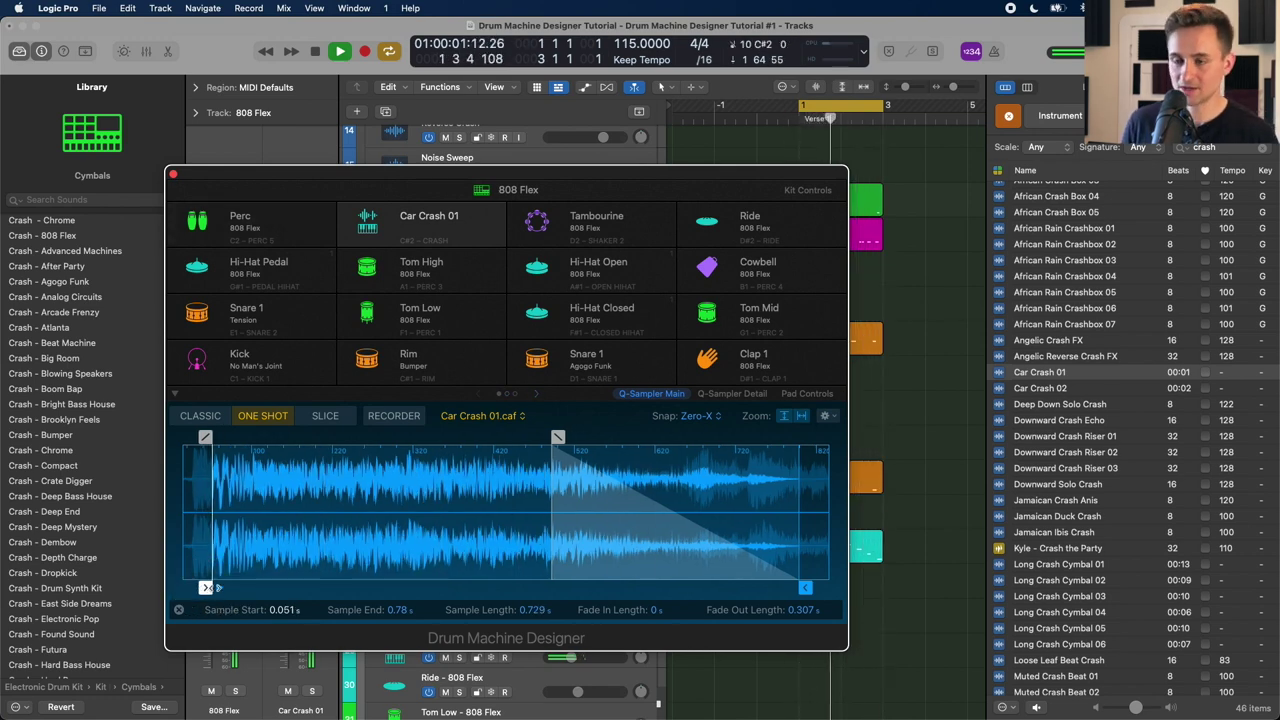
{"action": "key", "text": "space"}
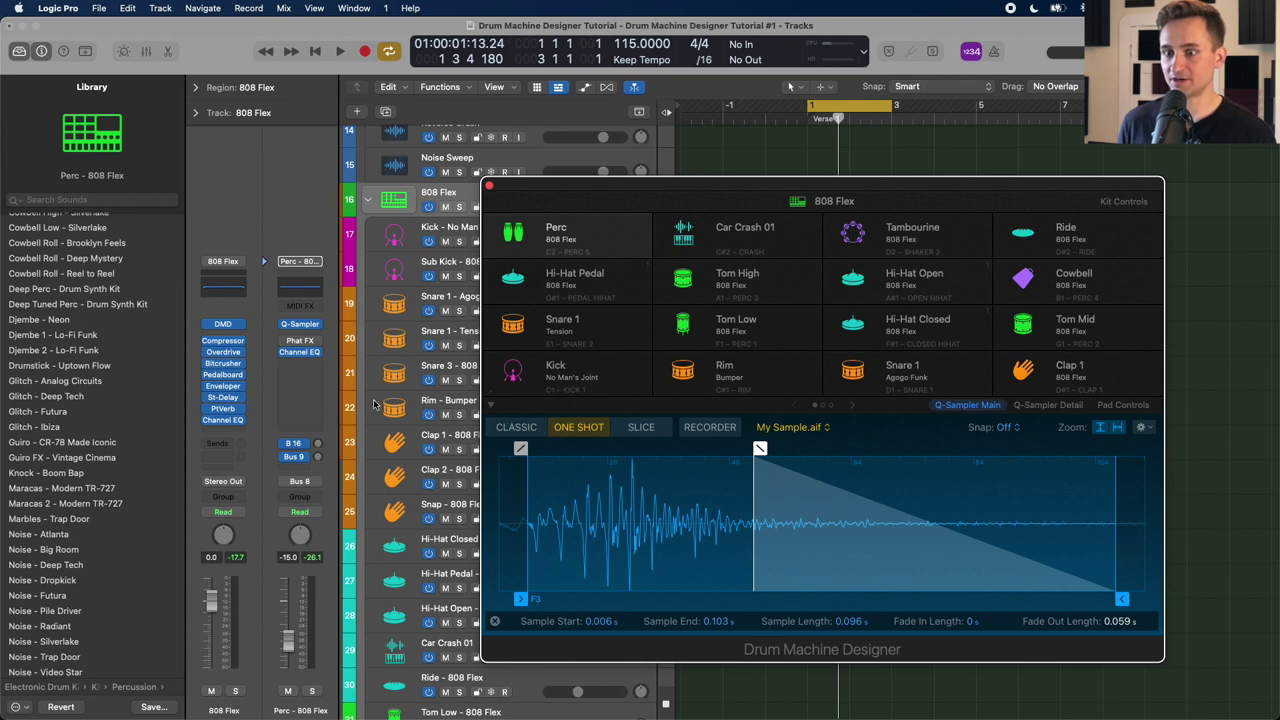
Step: List the 808 Flex kit in the library and display its kit-wide tone and effects controls
{"action": "left_click", "coordinate": [17, 54]}
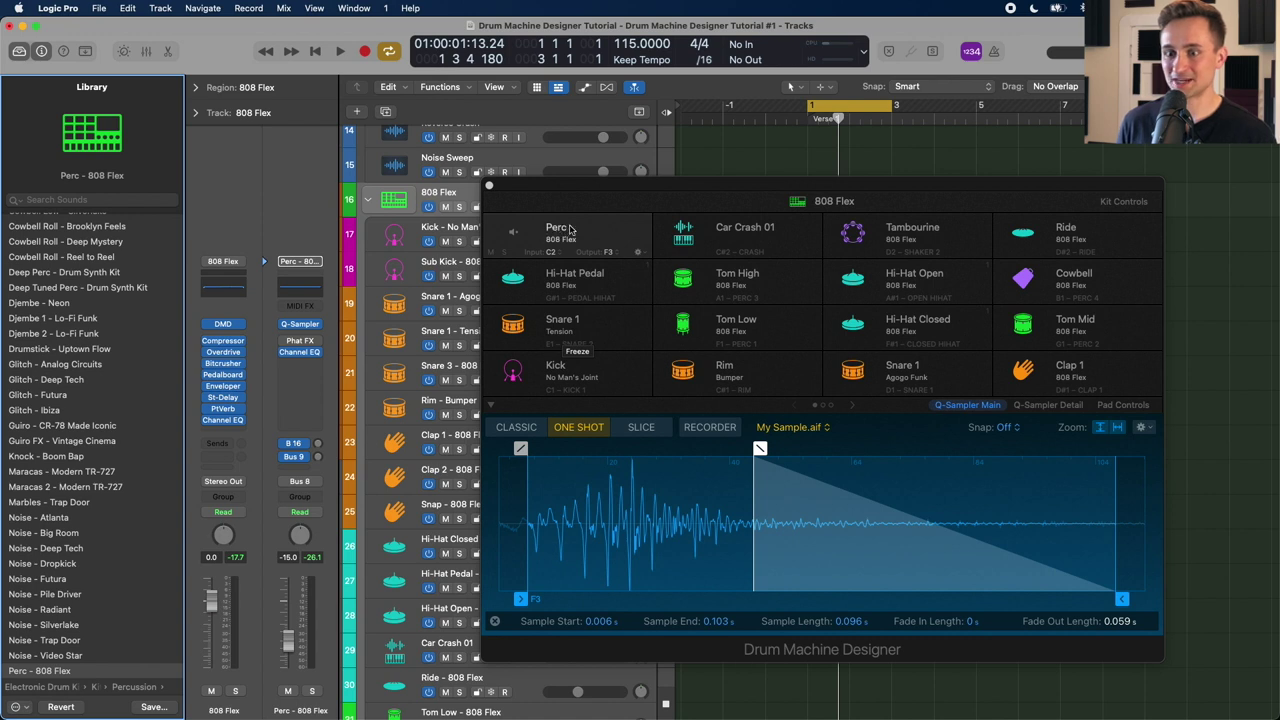
{"action": "left_click", "coordinate": [685, 204]}
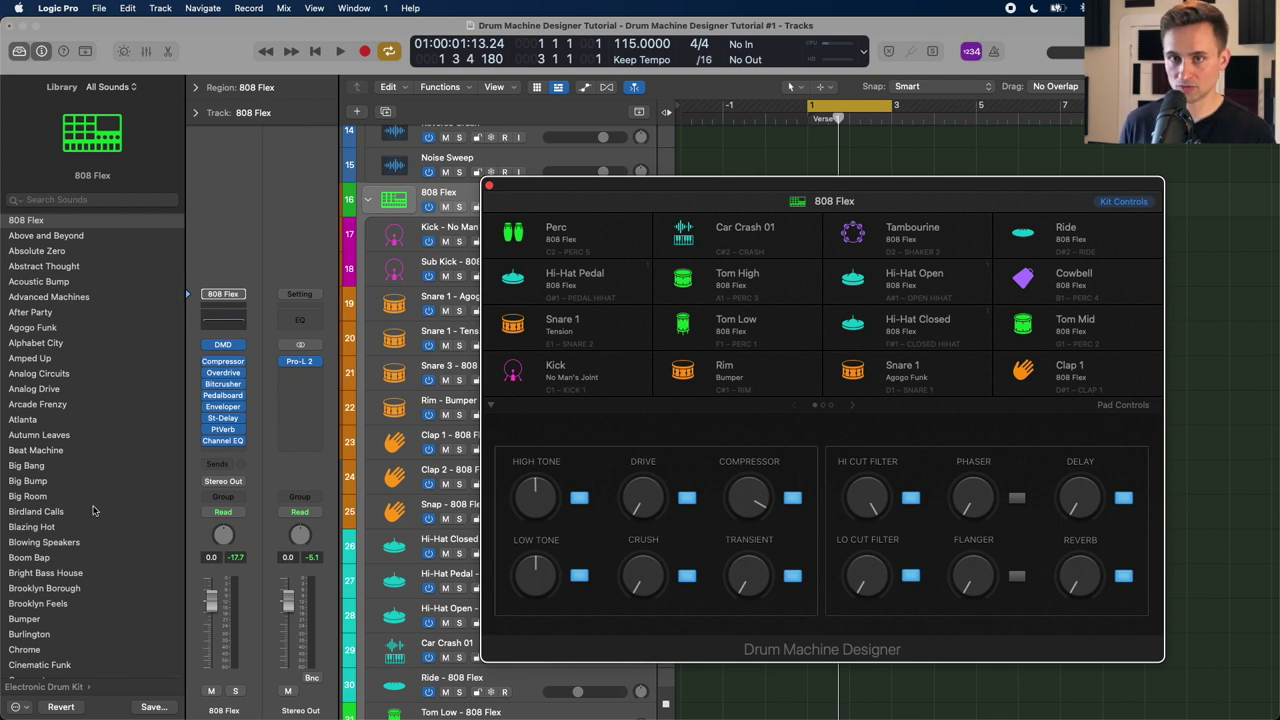
Step: Save the customised kit as patch 'DMD Tutorial Kit' in the Patches › Instrument folder
{"action": "left_click", "coordinate": [153, 706]}
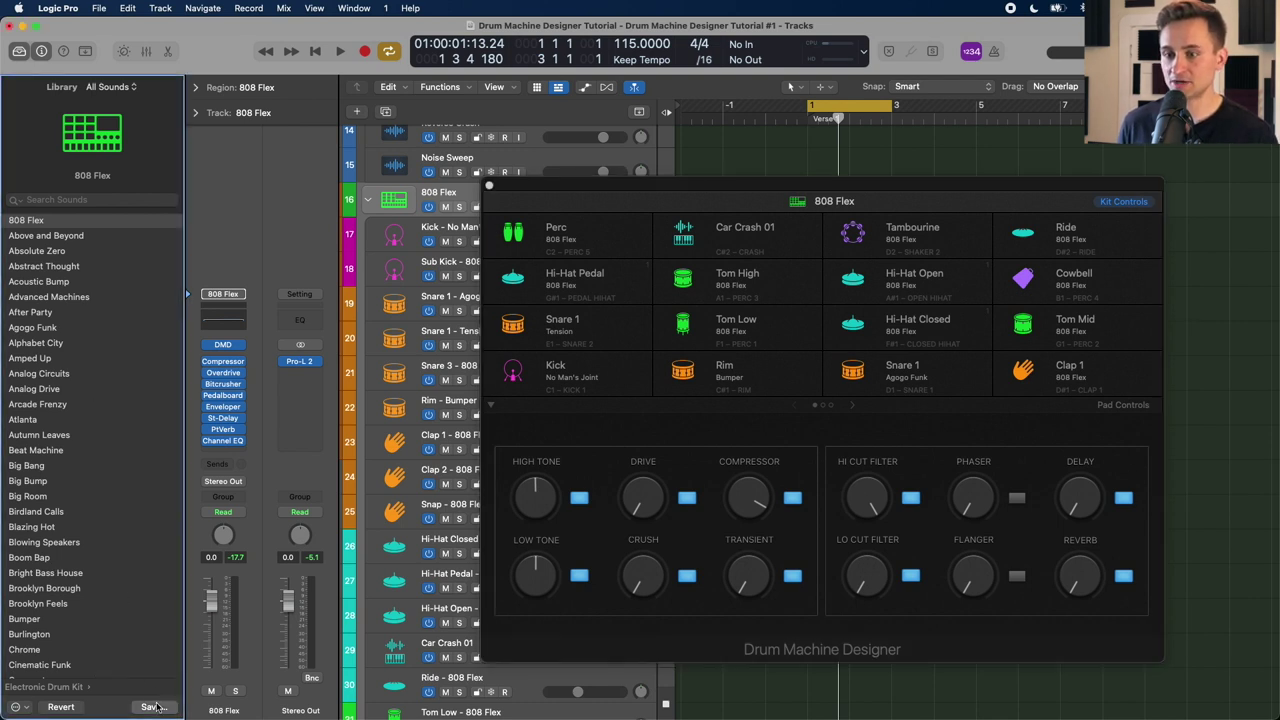
{"action": "left_click", "coordinate": [658, 102]}
{"action": "type", "text": "DMD Tutorial Kit"}
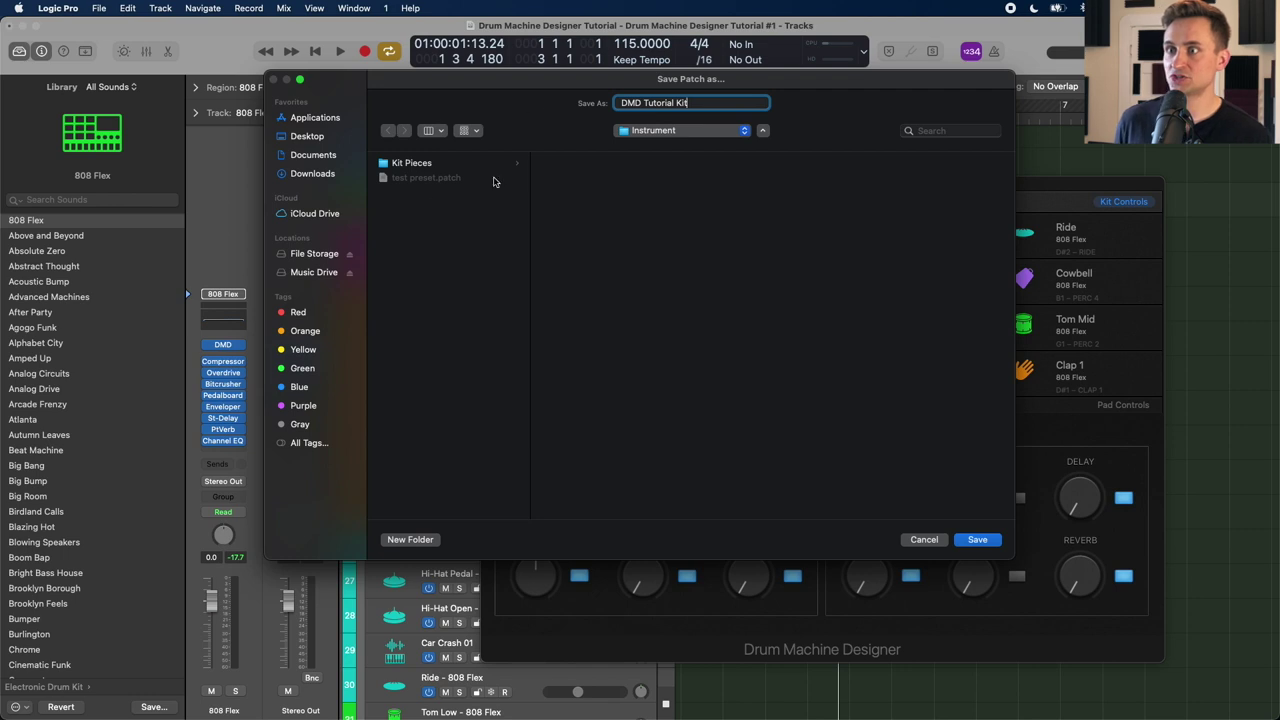
{"action": "left_click", "coordinate": [659, 134]}
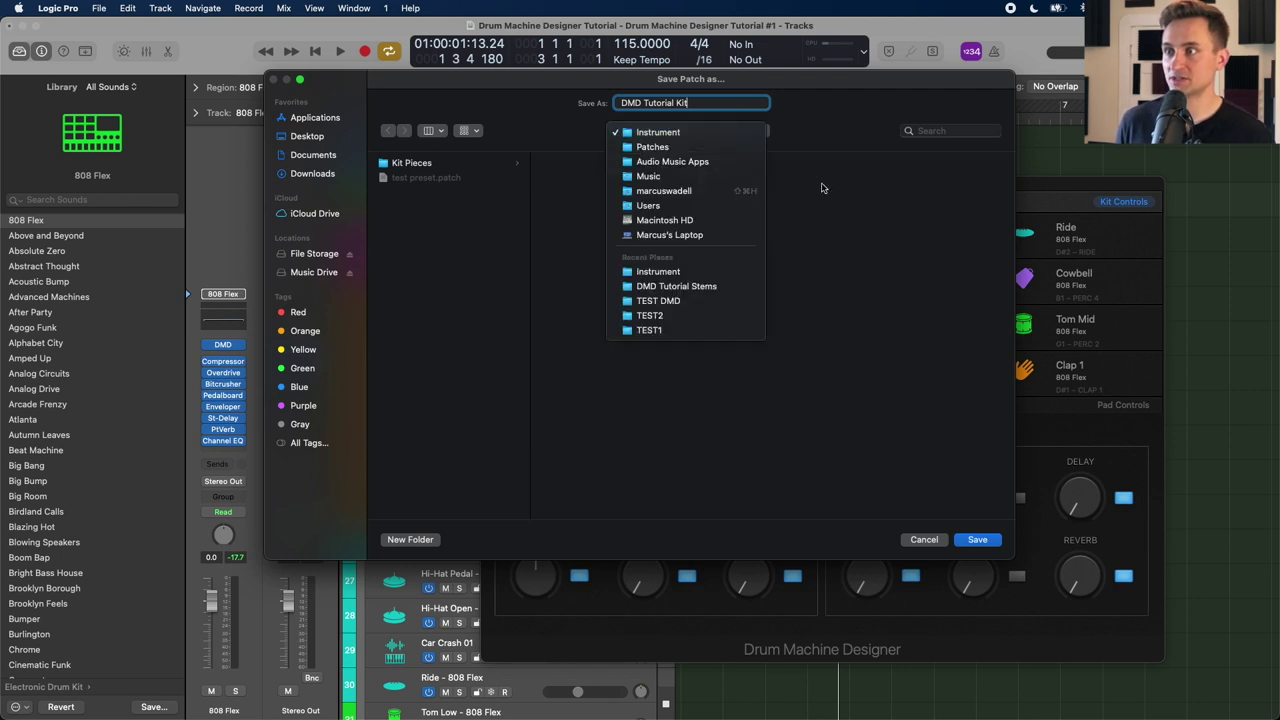
{"action": "left_click", "coordinate": [825, 190]}
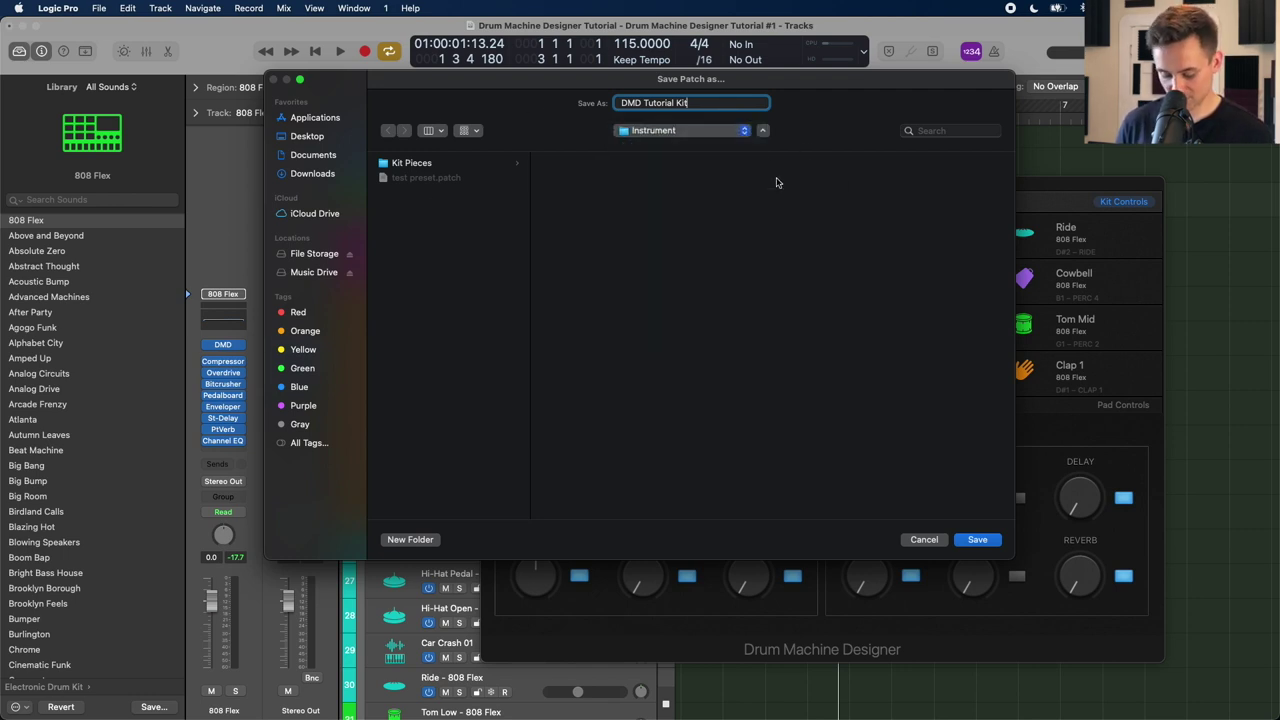
{"action": "key", "text": "super+Up"}
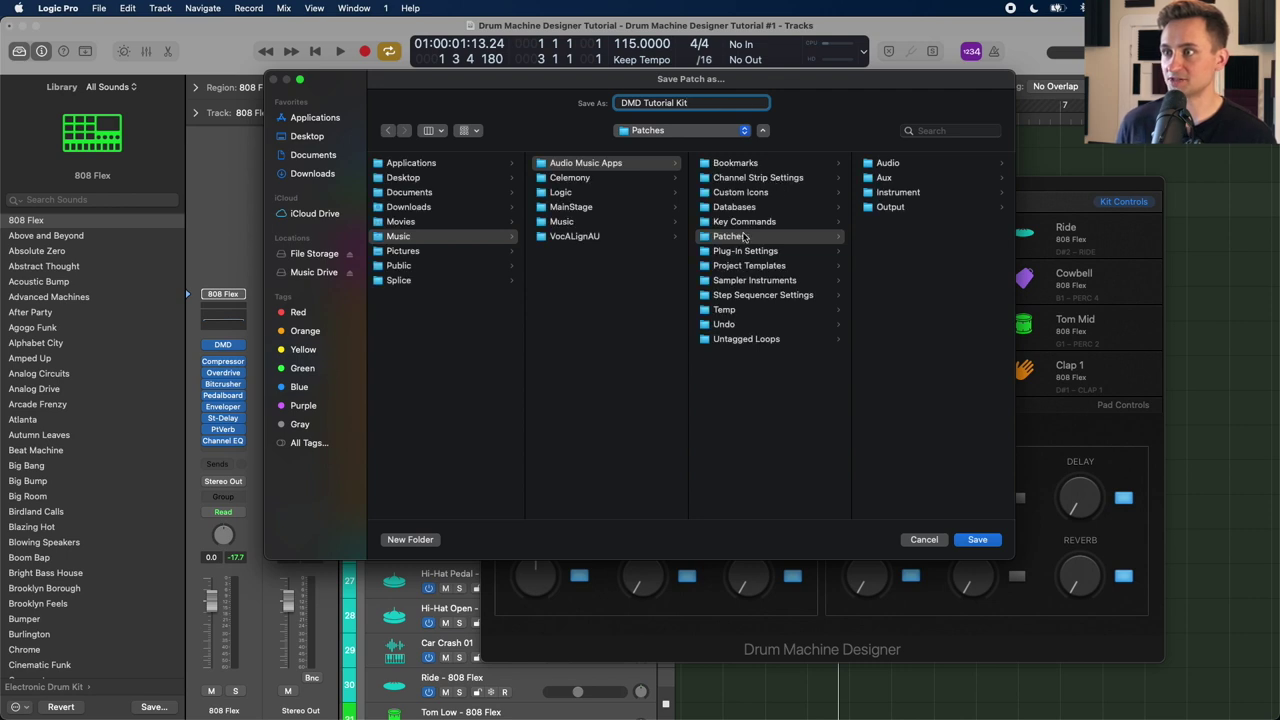
{"action": "left_click", "coordinate": [920, 195]}
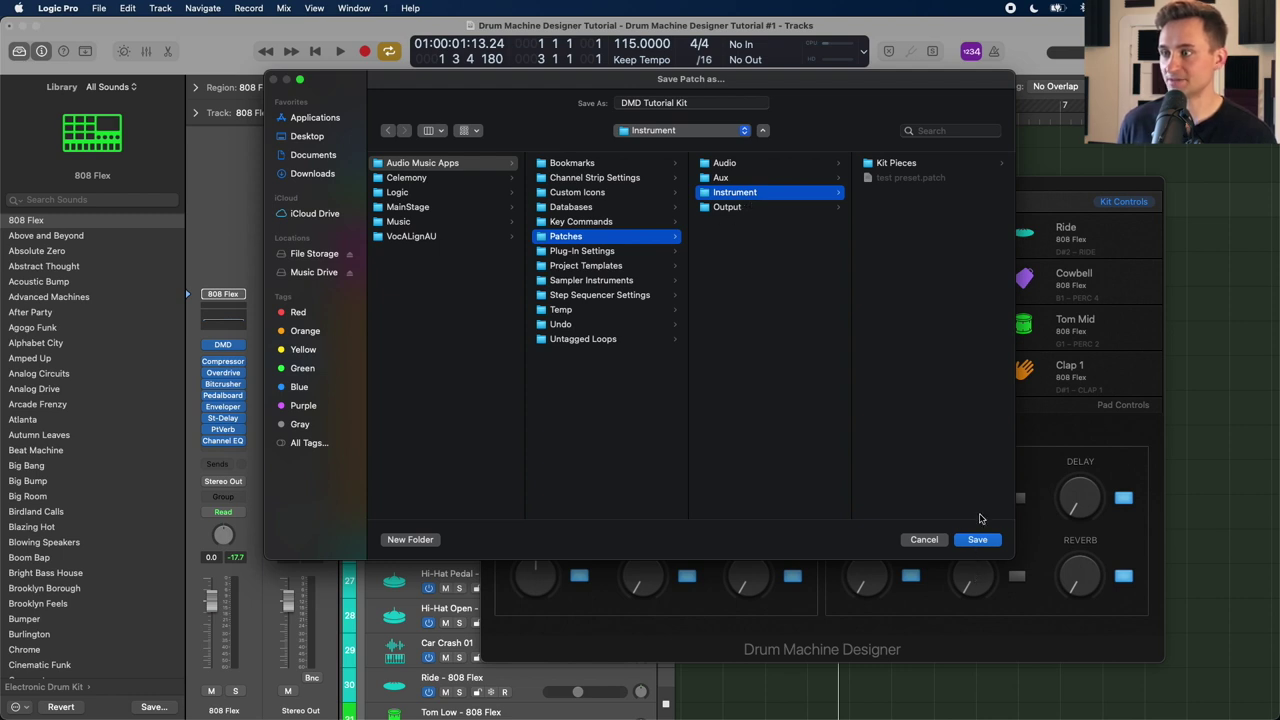
{"action": "left_click", "coordinate": [981, 543]}
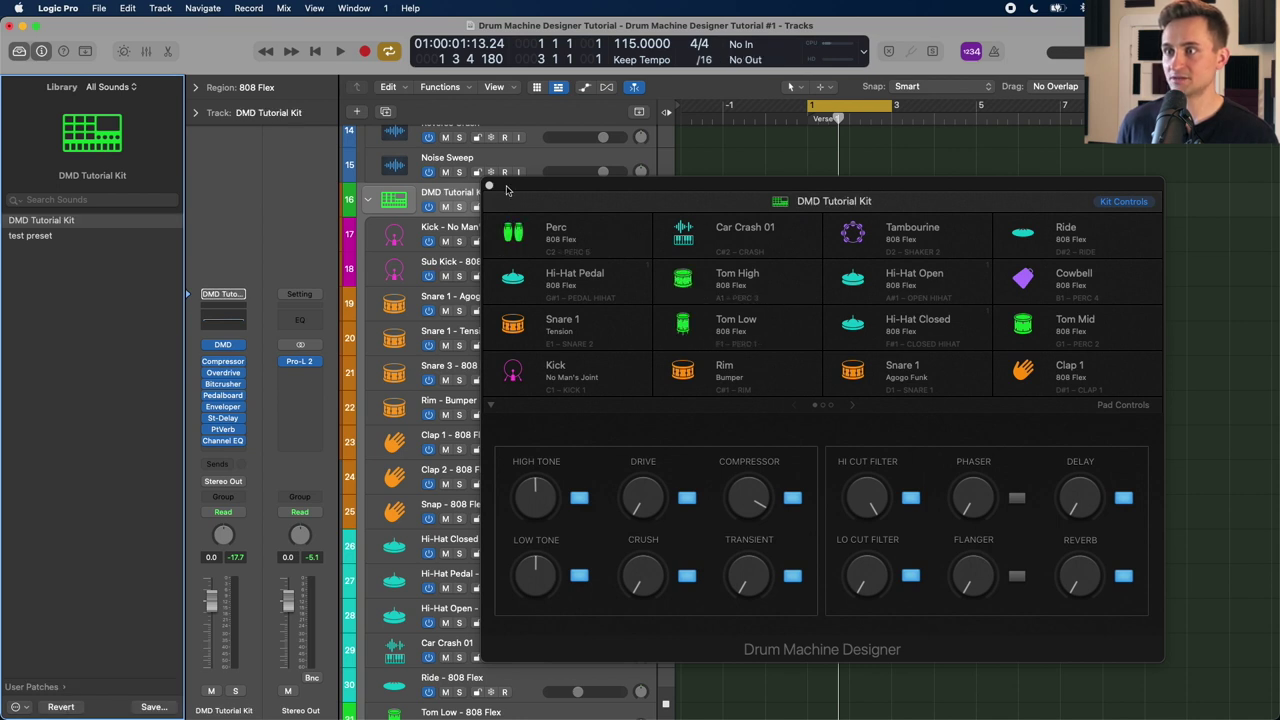
Step: Close the drum kit window and collapse the DMD Tutorial Kit and Bass Bus track stacks
{"action": "left_click", "coordinate": [489, 186]}
{"action": "left_click", "coordinate": [368, 200]}
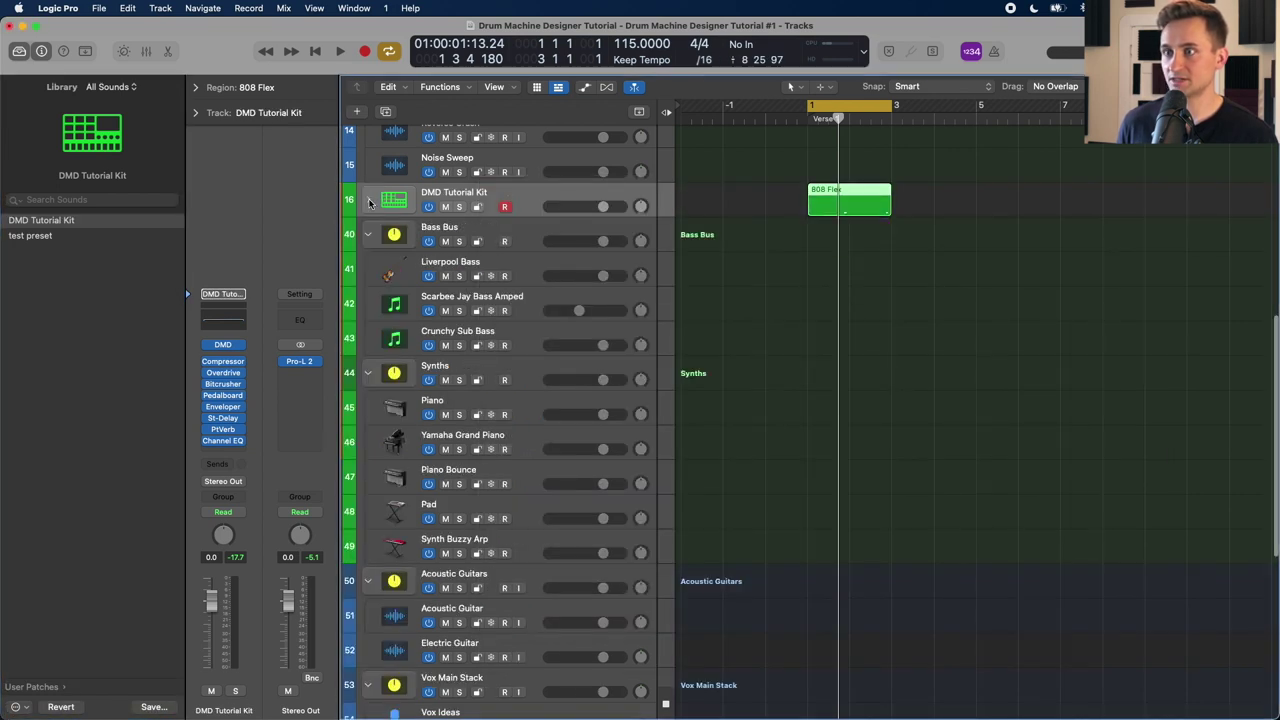
{"action": "key", "text": "Down"}
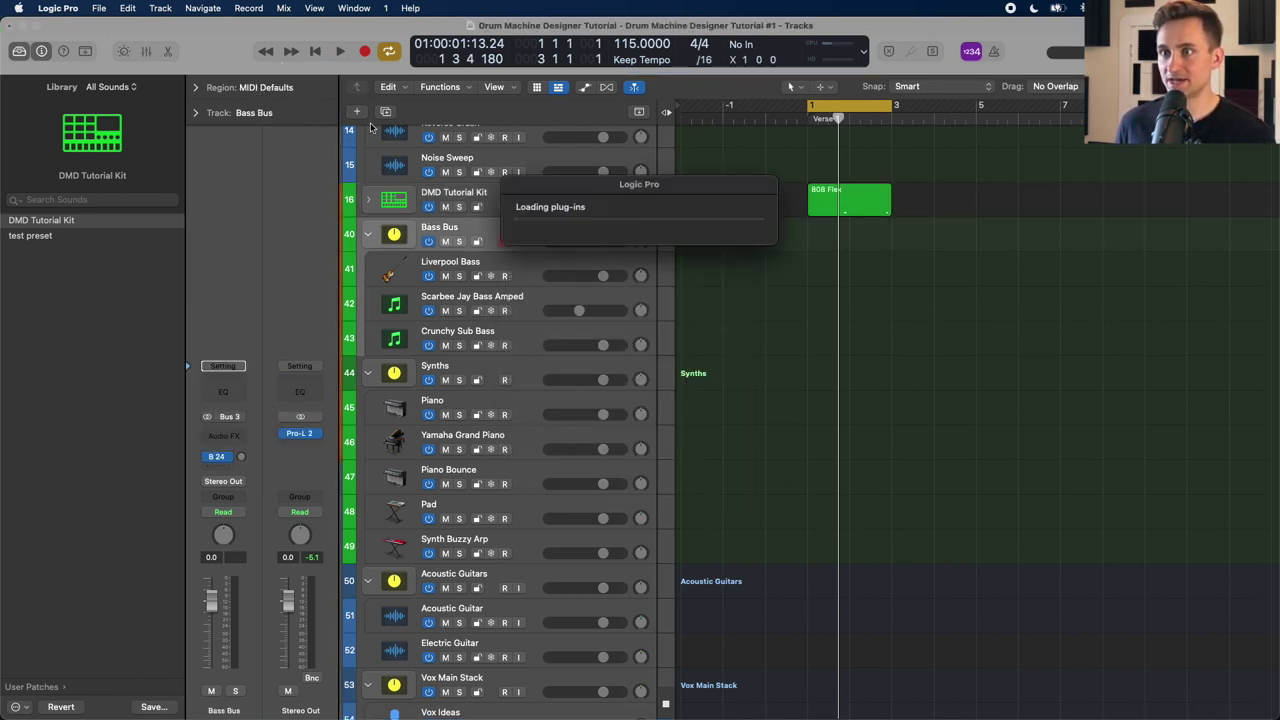
{"action": "left_click", "coordinate": [369, 233]}
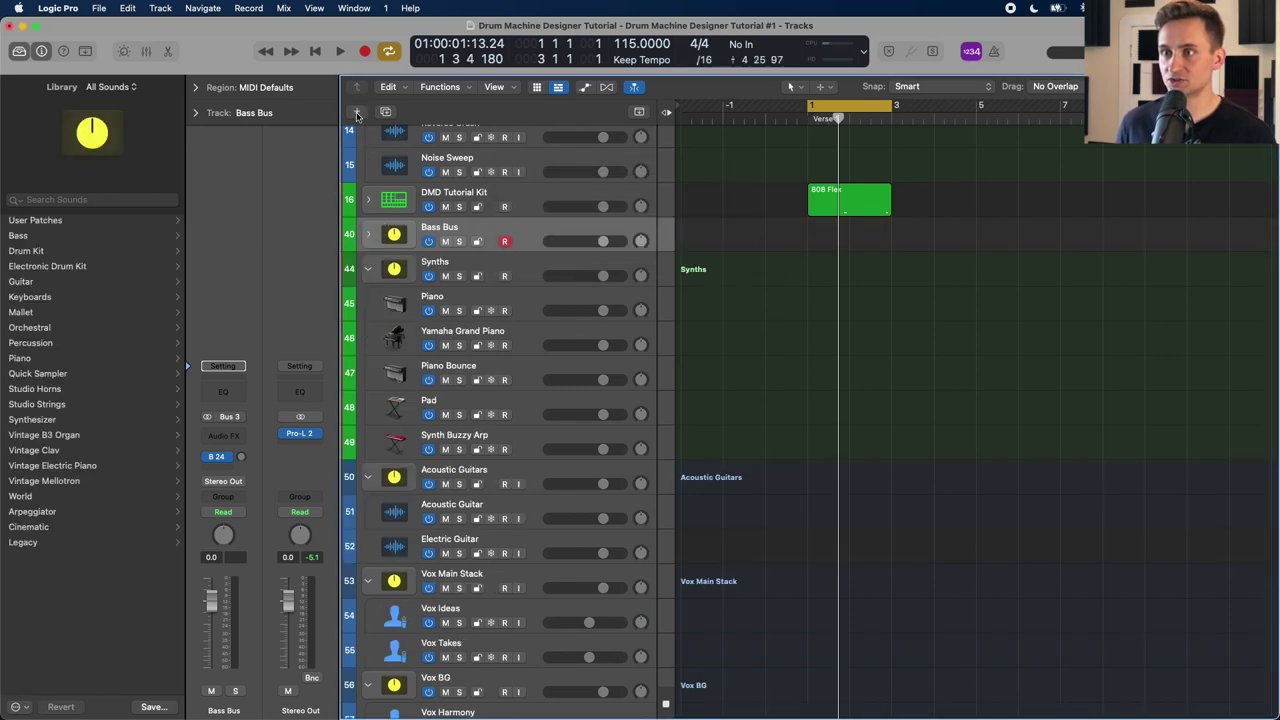
Step: Add a new software instrument track, Inst 30, and browse its library to User Patches
{"action": "left_click", "coordinate": [357, 111]}
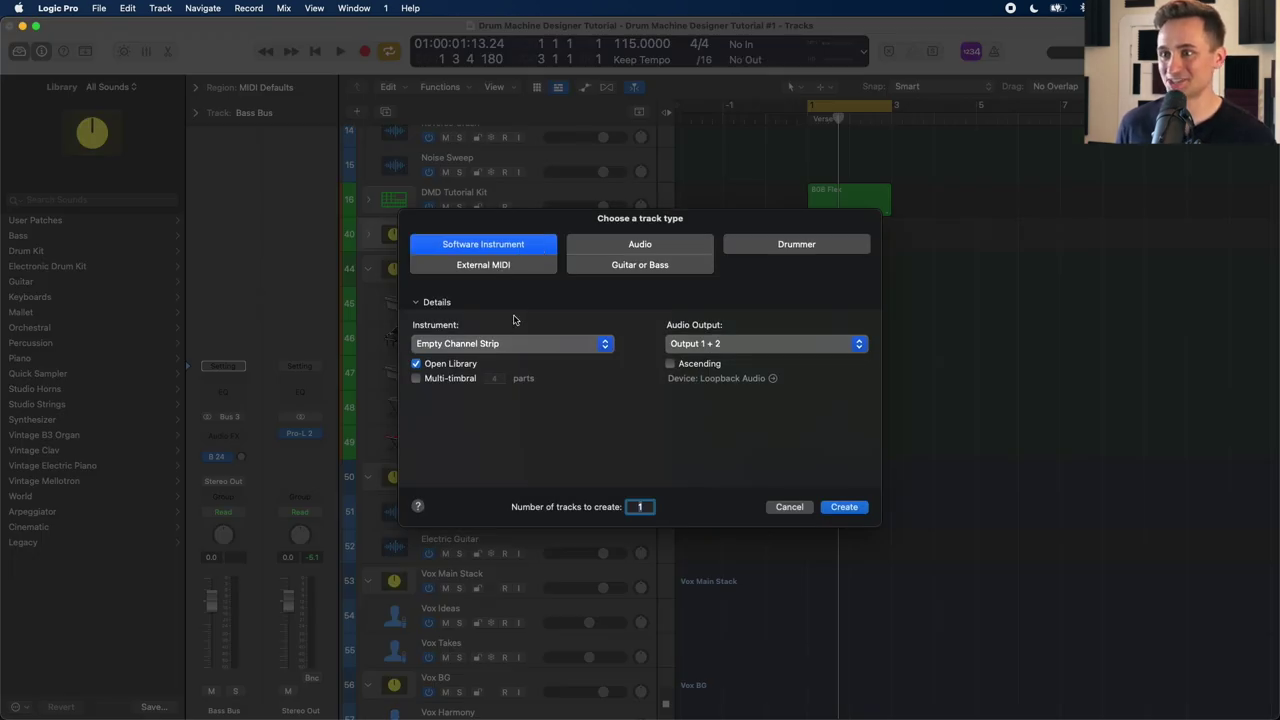
{"action": "left_click", "coordinate": [844, 507]}
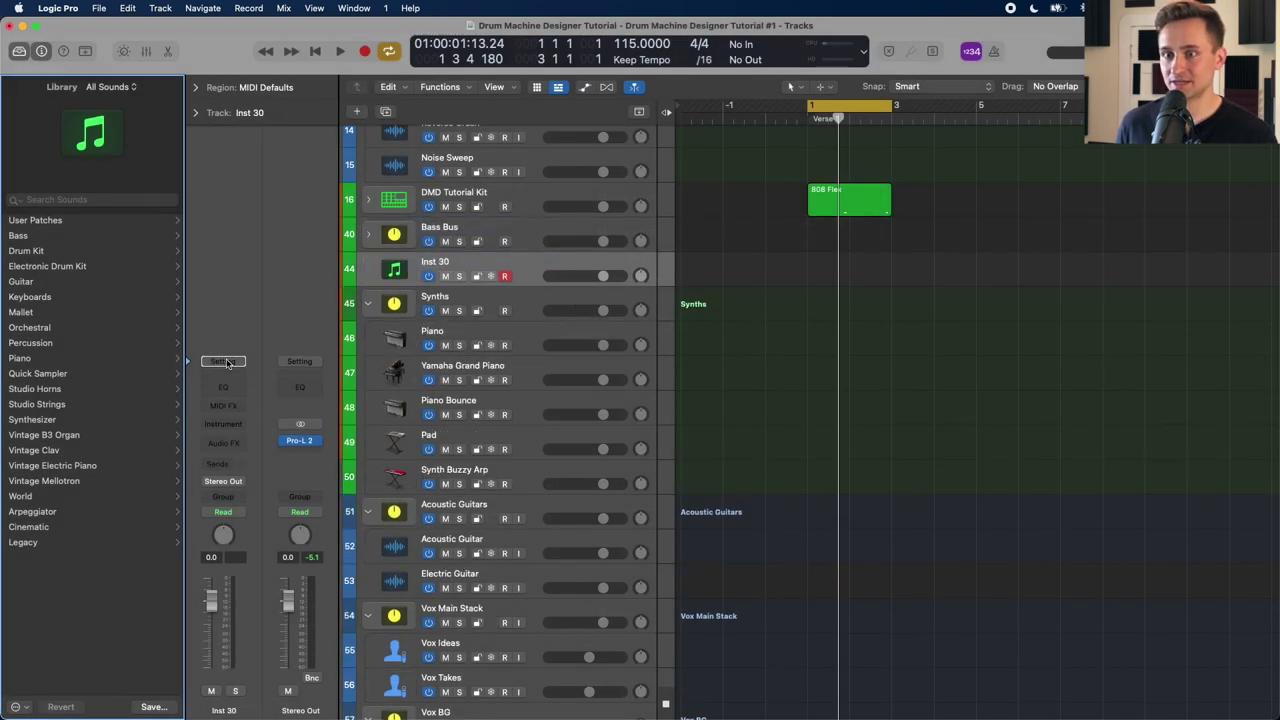
{"action": "left_click", "coordinate": [78, 267]}
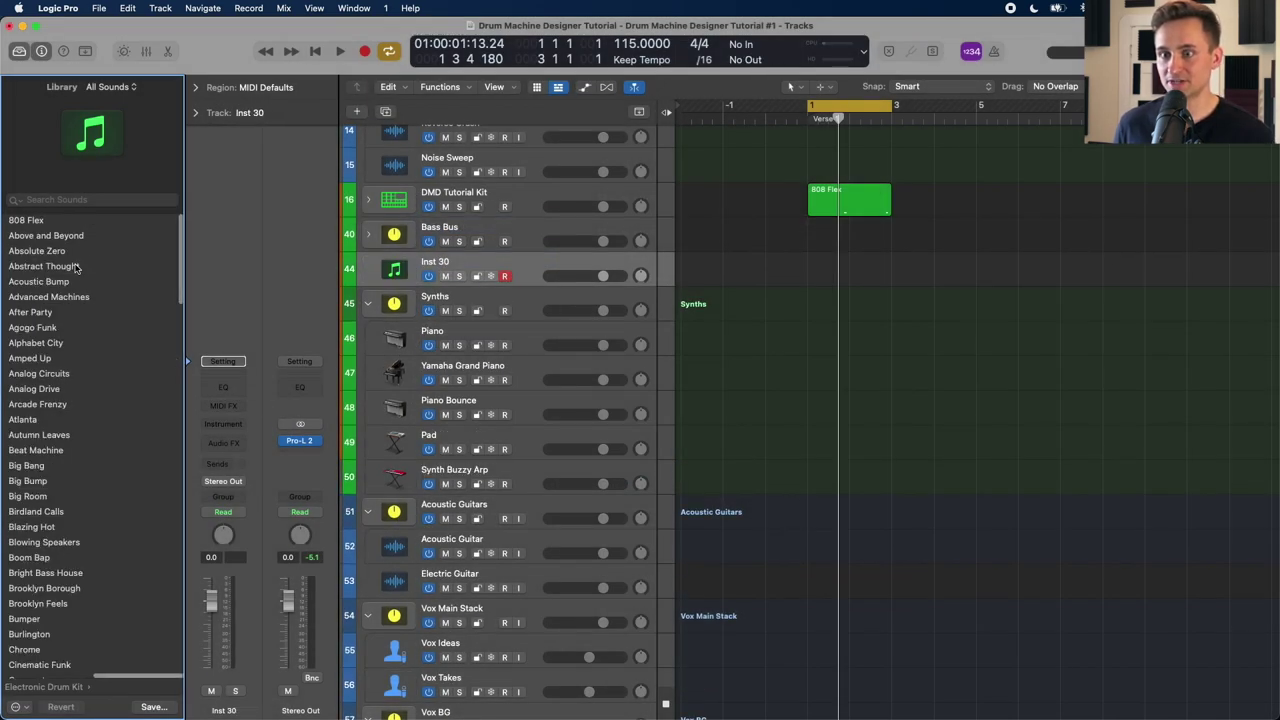
{"action": "left_click", "coordinate": [45, 689]}
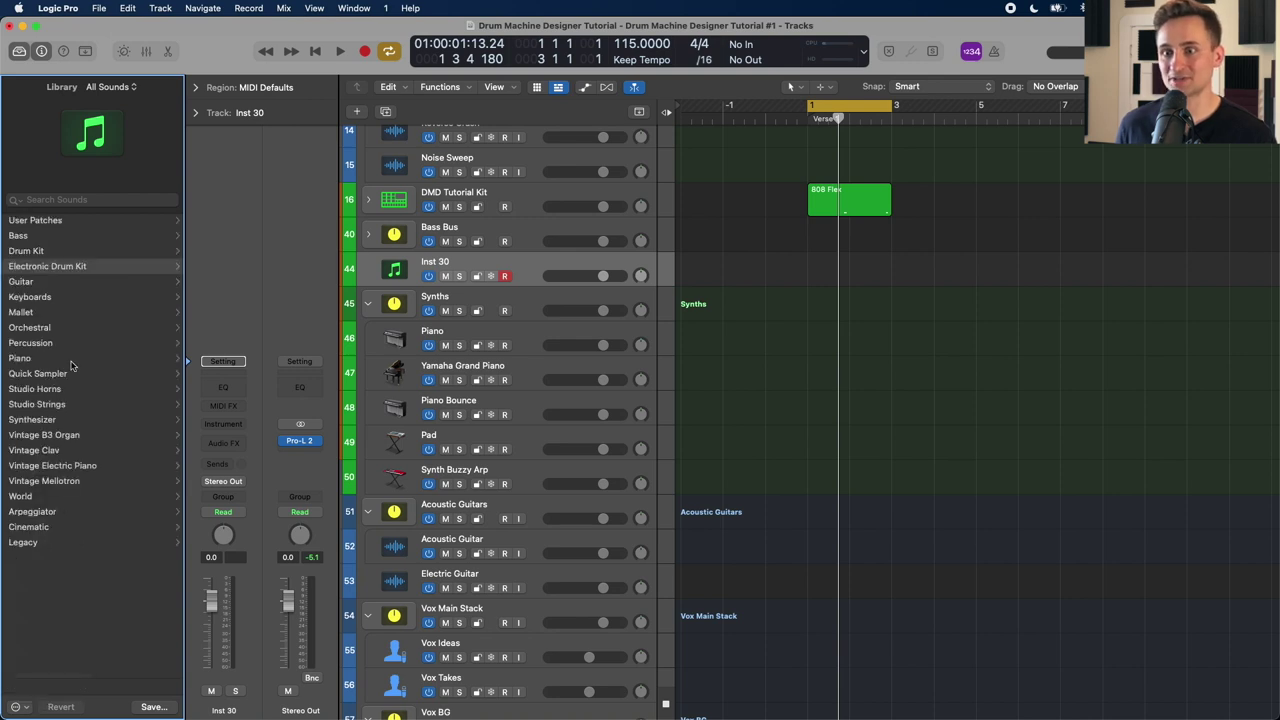
{"action": "left_click", "coordinate": [45, 222]}
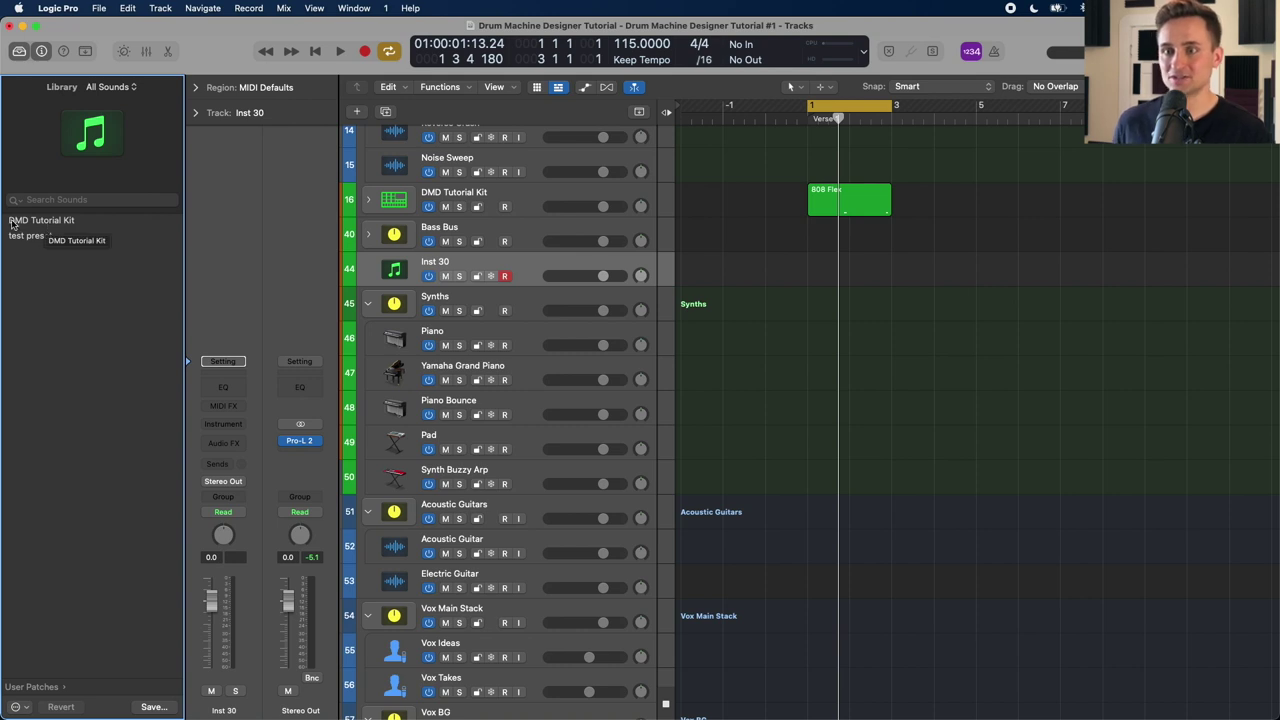
Step: Load DMD Tutorial Kit onto Inst 30, expand its drum sub-tracks, and open its Drum Machine Designer
{"action": "left_click", "coordinate": [14, 222]}
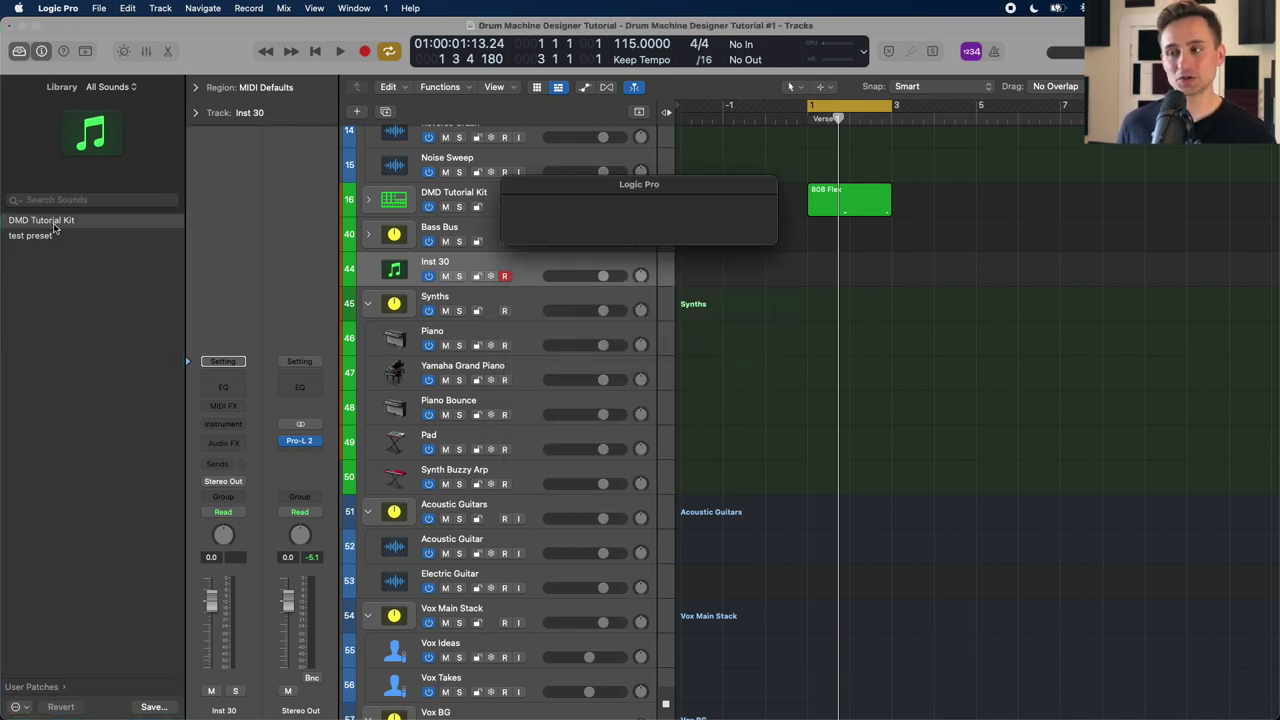
{"action": "left_click", "coordinate": [368, 270]}
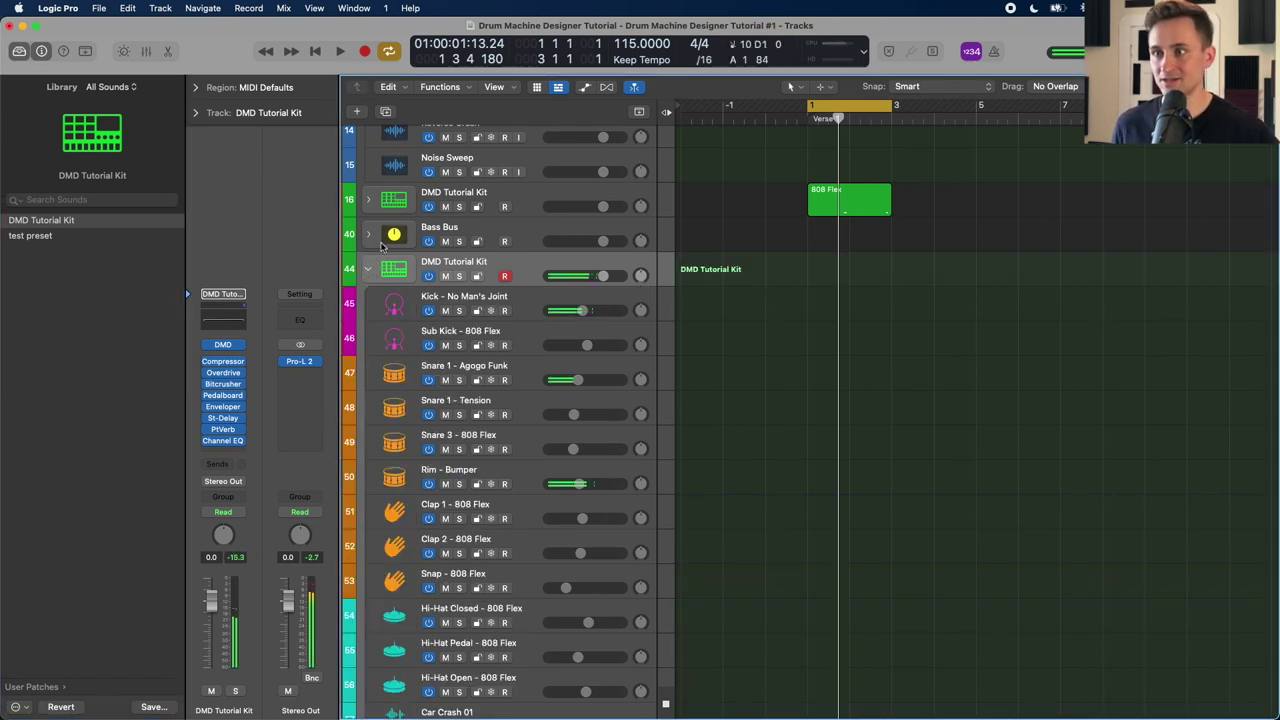
{"action": "left_click", "coordinate": [222, 344]}
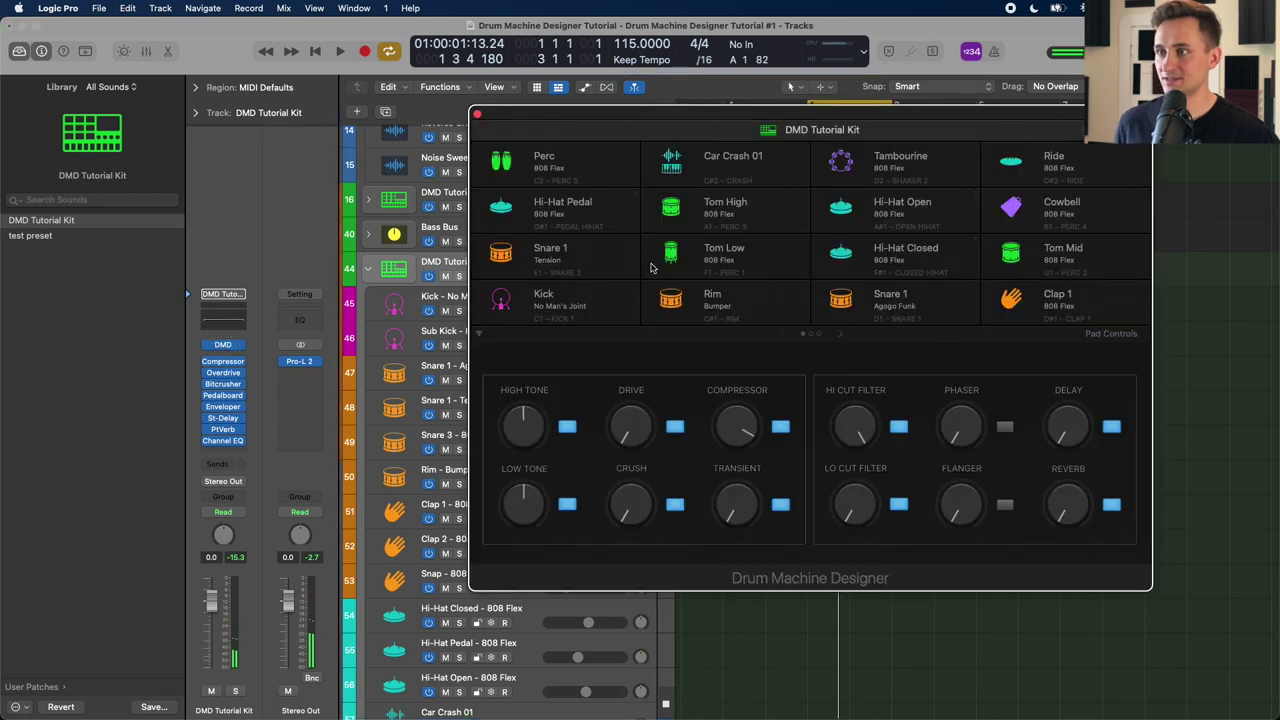